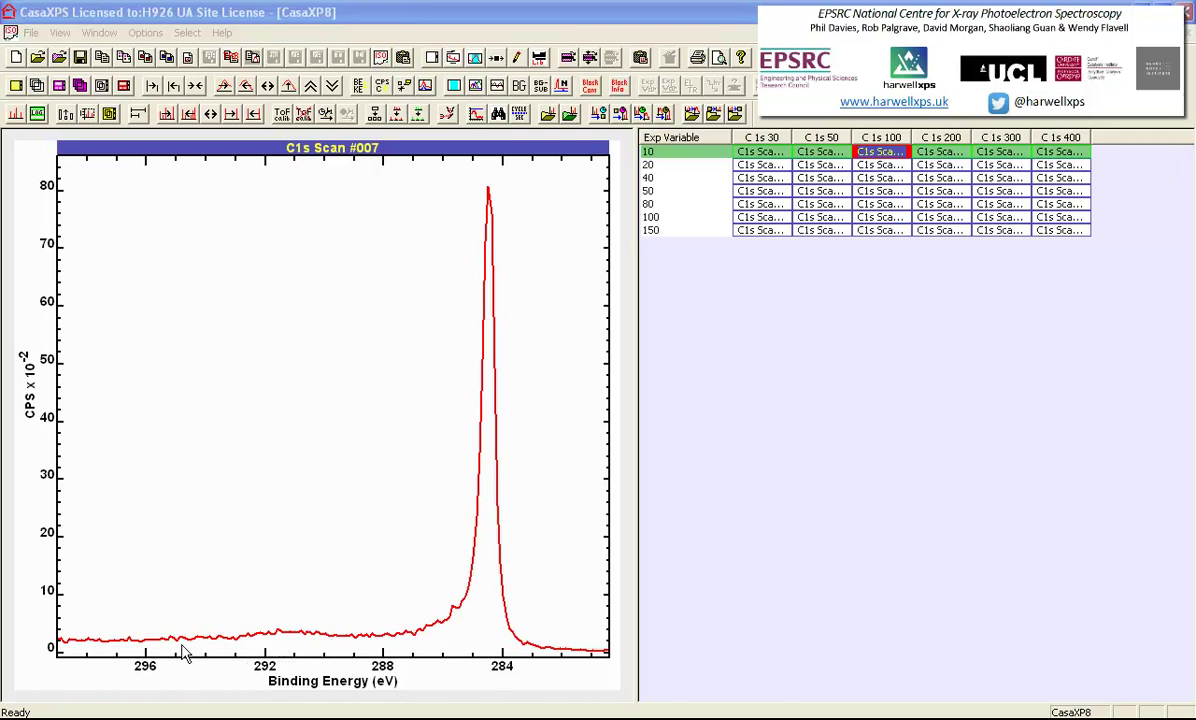
Create a quantification region on C1s Scan #007 and set its limits to about 296.4 and 281.0 eV.
{"action": "left_click", "coordinate": [477, 62]}
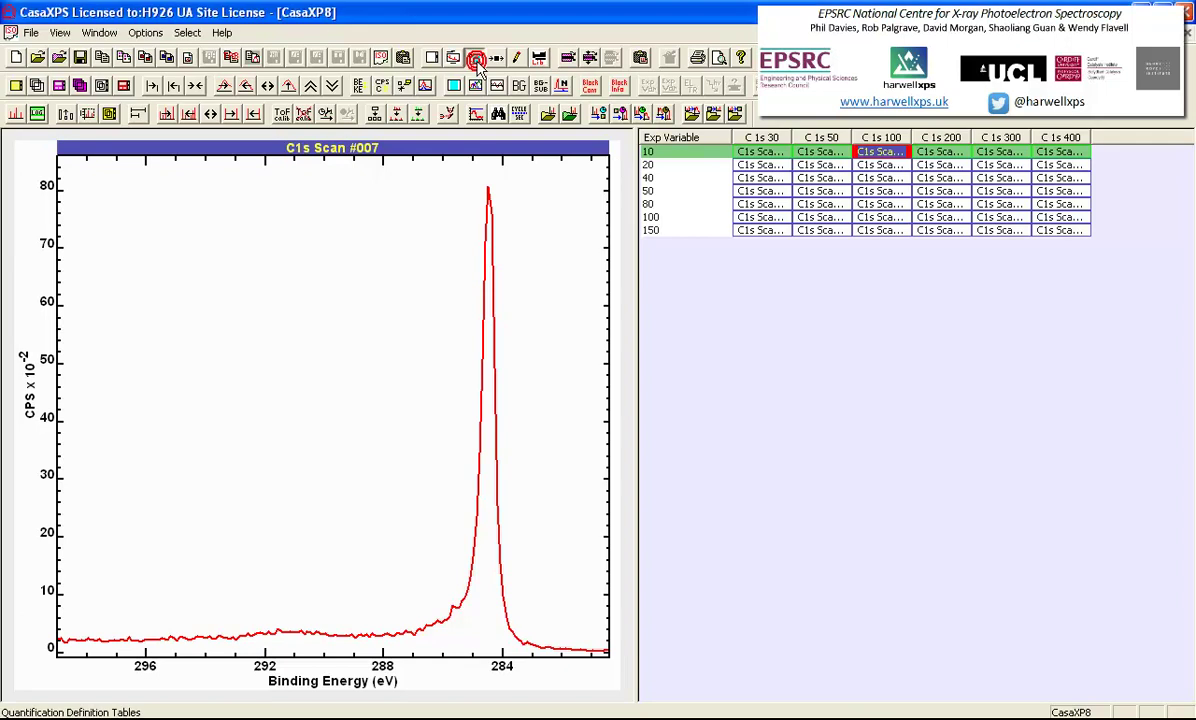
{"action": "left_click_drag", "start_coordinate": [473, 100], "coordinate": [800, 192]}
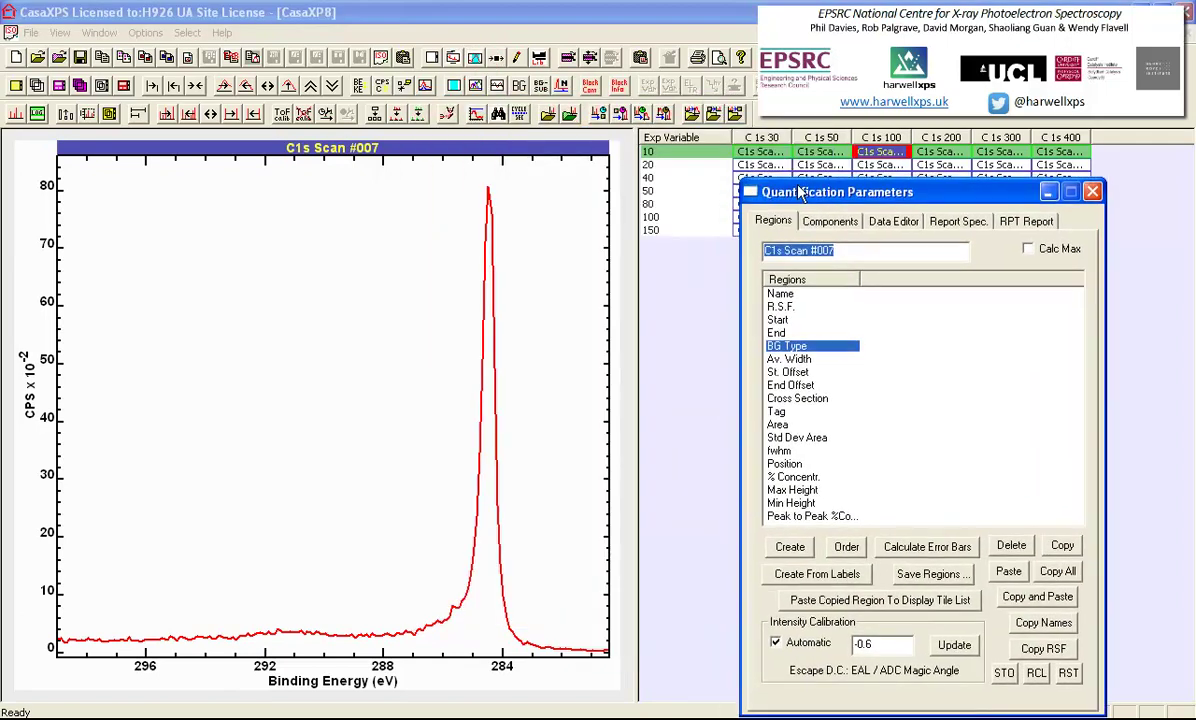
{"action": "left_click", "coordinate": [788, 548]}
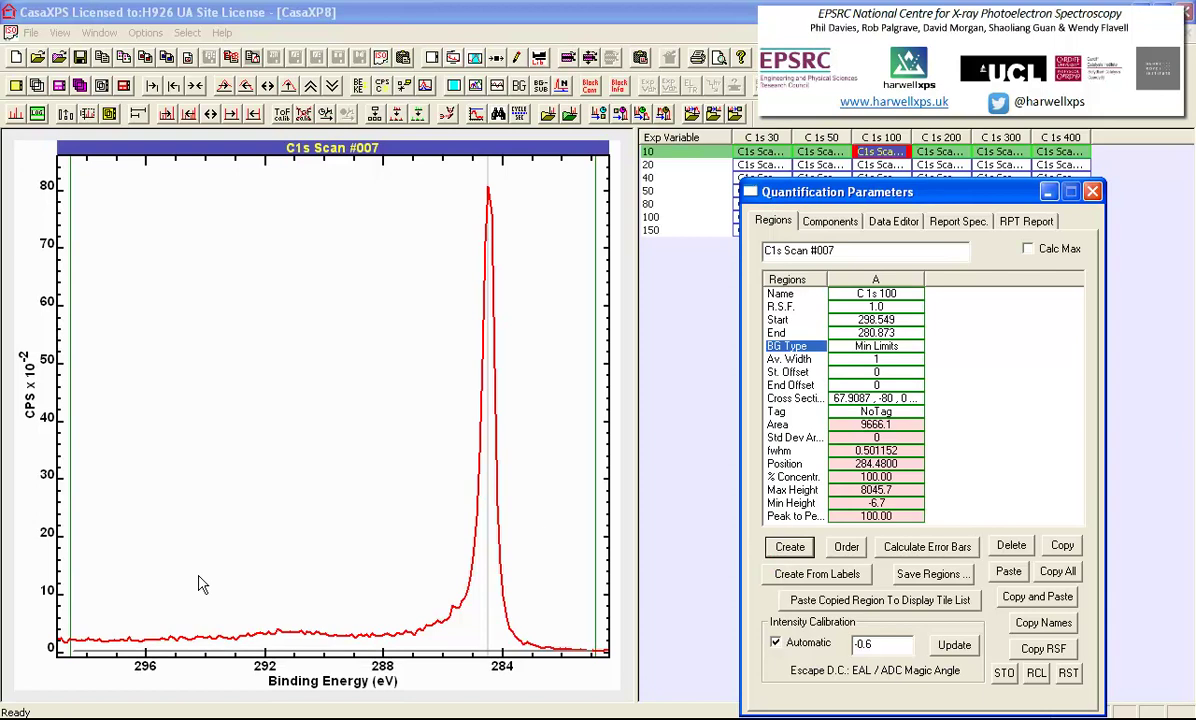
{"action": "left_click_drag", "start_coordinate": [72, 584], "coordinate": [138, 593]}
{"action": "left_click_drag", "start_coordinate": [590, 552], "coordinate": [595, 562]}
Set the C 1s region's averaging width to 4 and its background type to Shirley.
{"action": "left_click", "coordinate": [857, 356]}
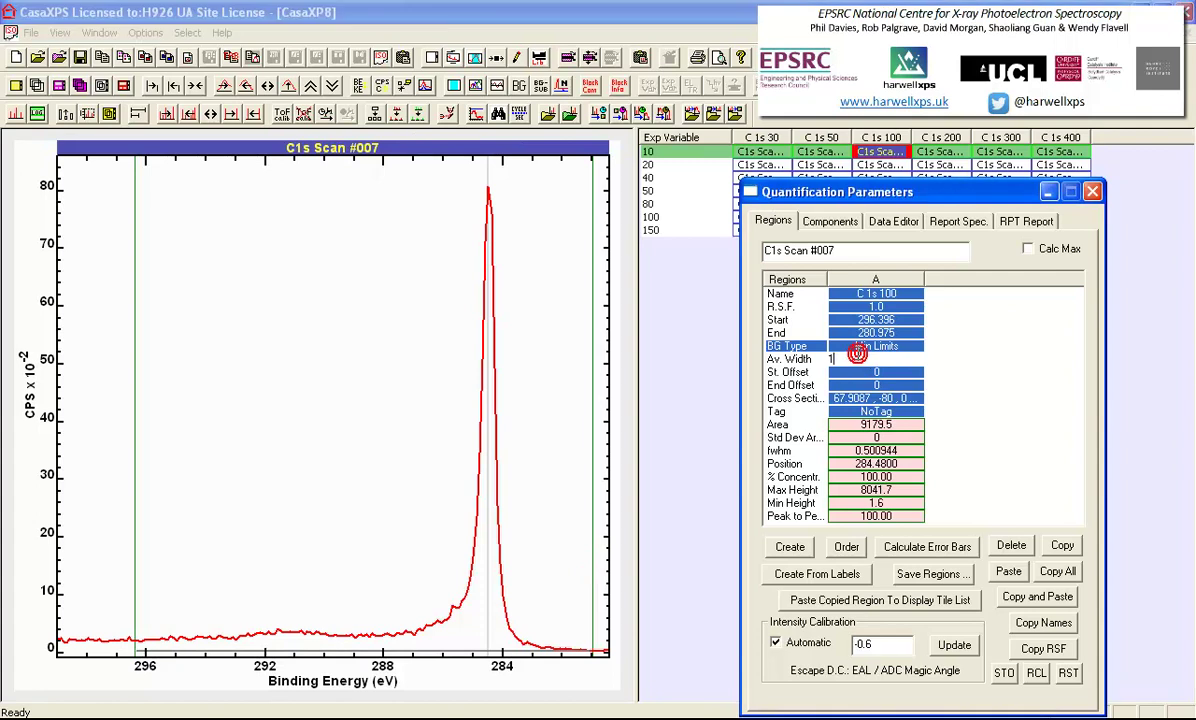
{"action": "key", "text": "BackSpace"}
{"action": "type", "text": "4"}
{"action": "left_click", "coordinate": [785, 371]}
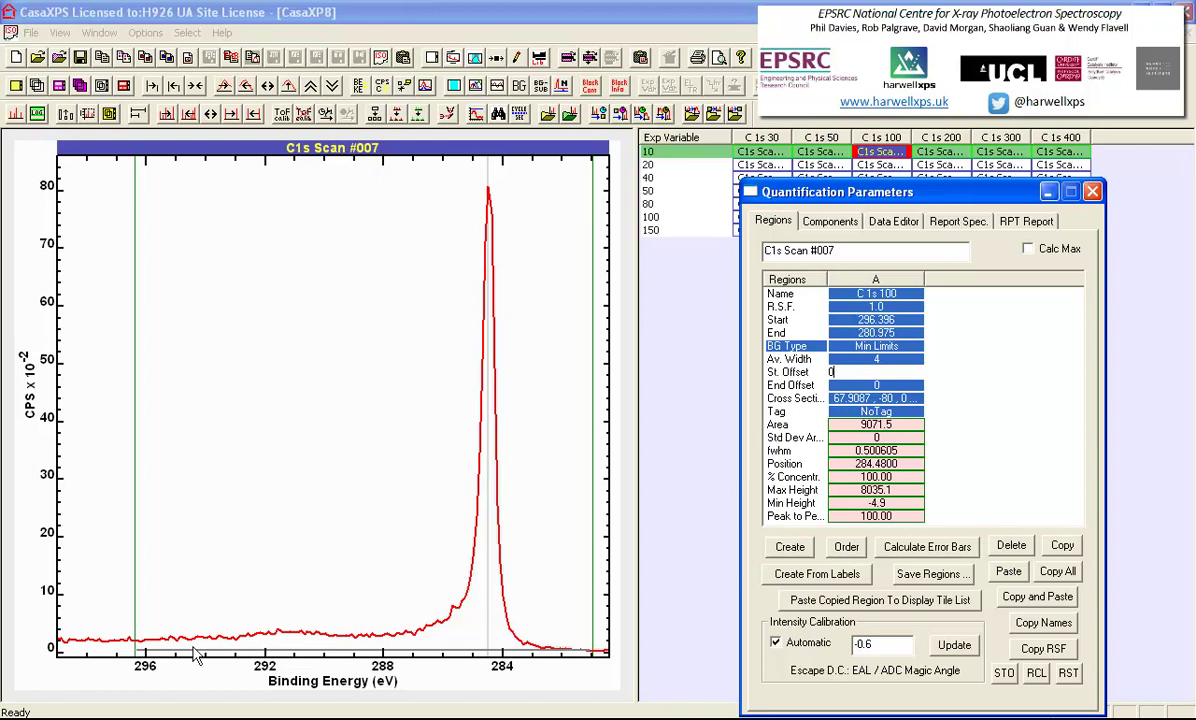
{"action": "left_click", "coordinate": [896, 345]}
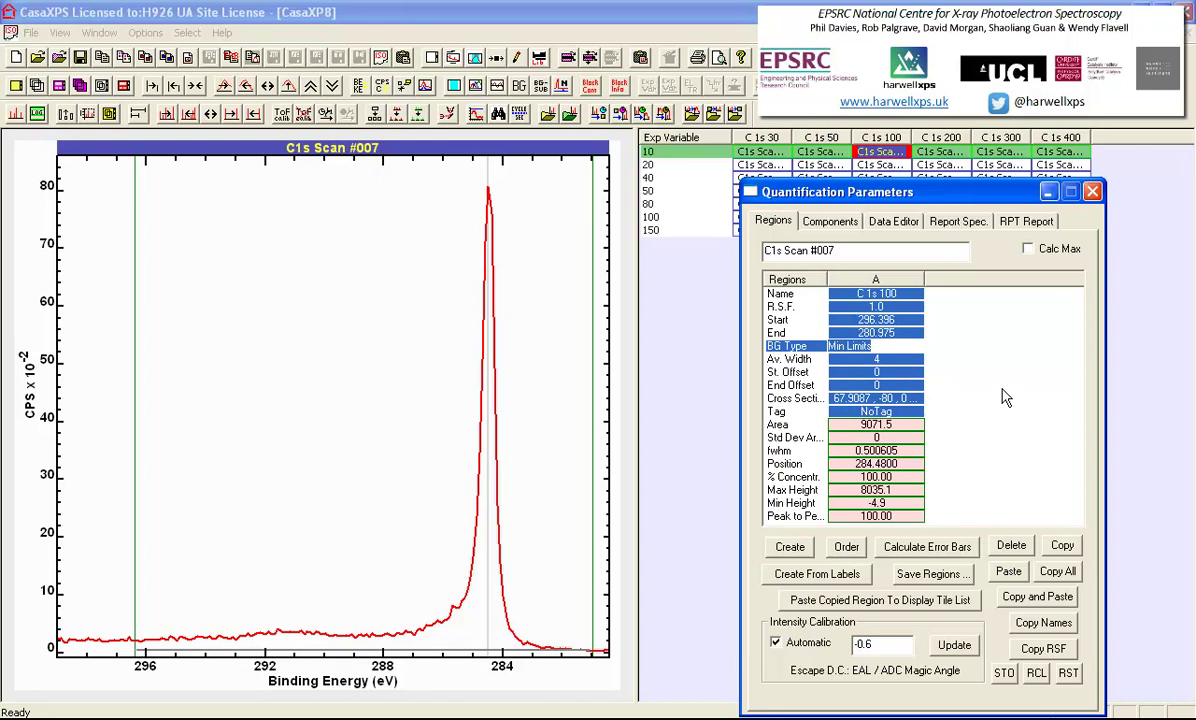
{"action": "double_click", "coordinate": [783, 345]}
{"action": "left_click", "coordinate": [810, 311]}
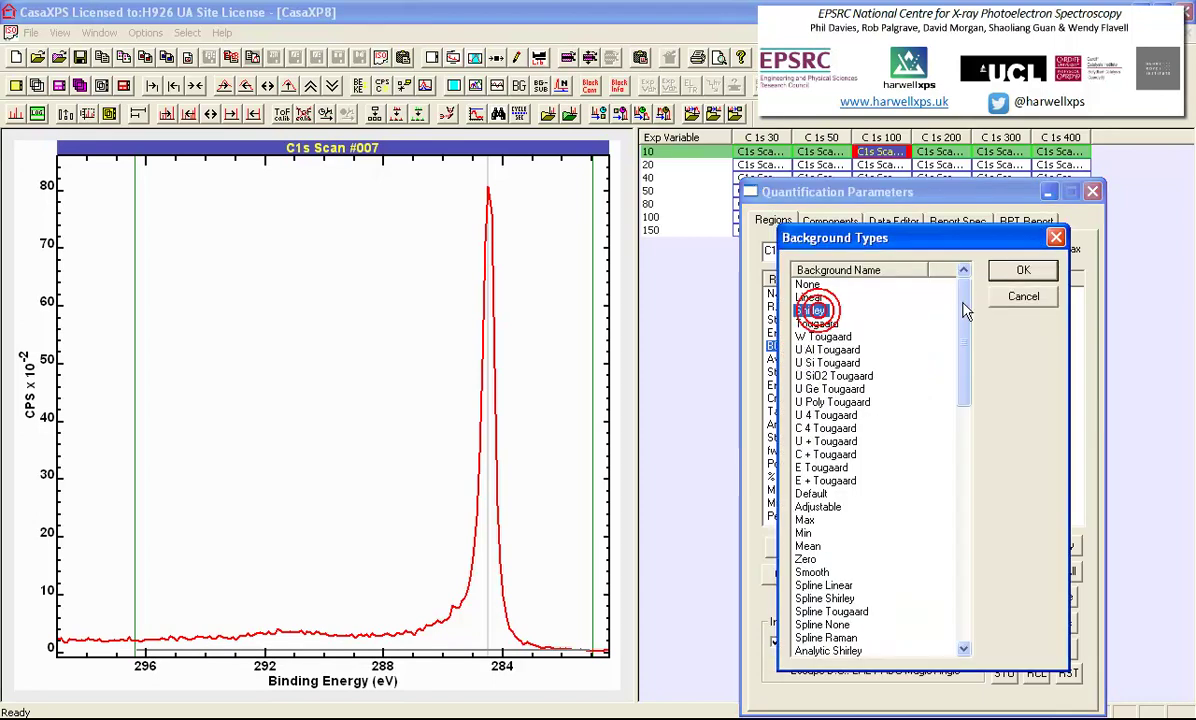
{"action": "left_click", "coordinate": [1005, 270]}
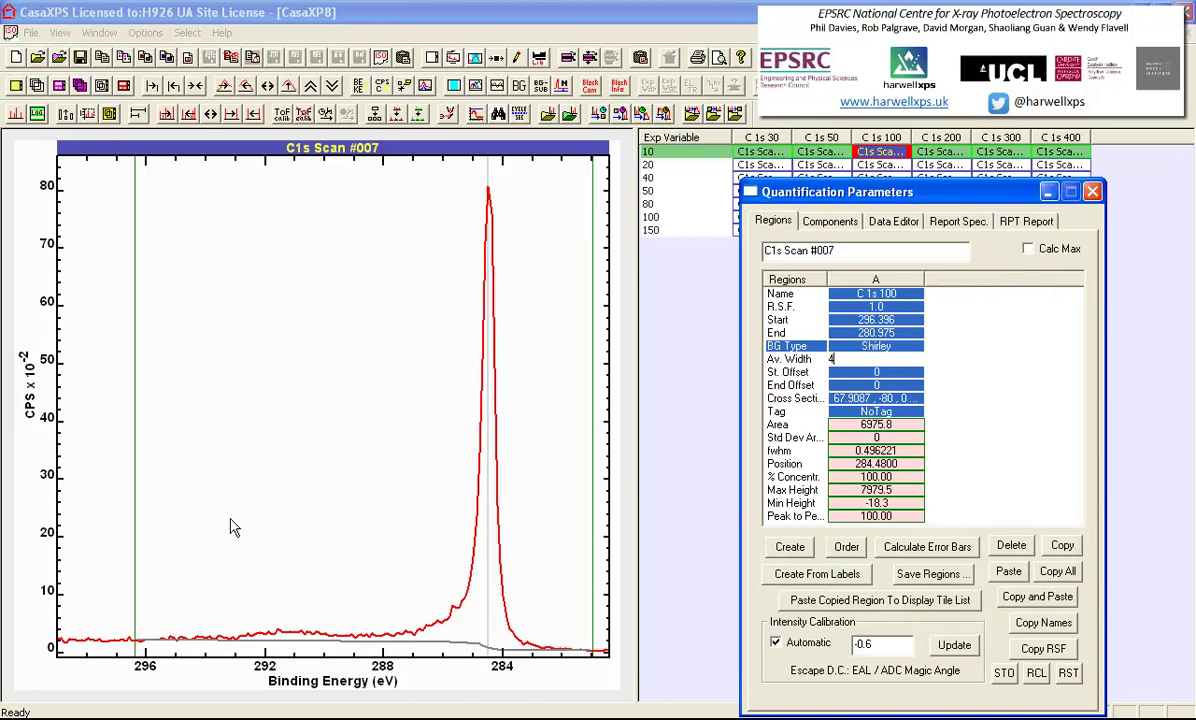
Widen the Shirley region to start at about 297.2 eV and end at about 278.6 eV, checking the background against the baseline.
{"action": "left_click", "coordinate": [143, 580]}
{"action": "left_click_drag", "start_coordinate": [145, 585], "coordinate": [133, 630]}
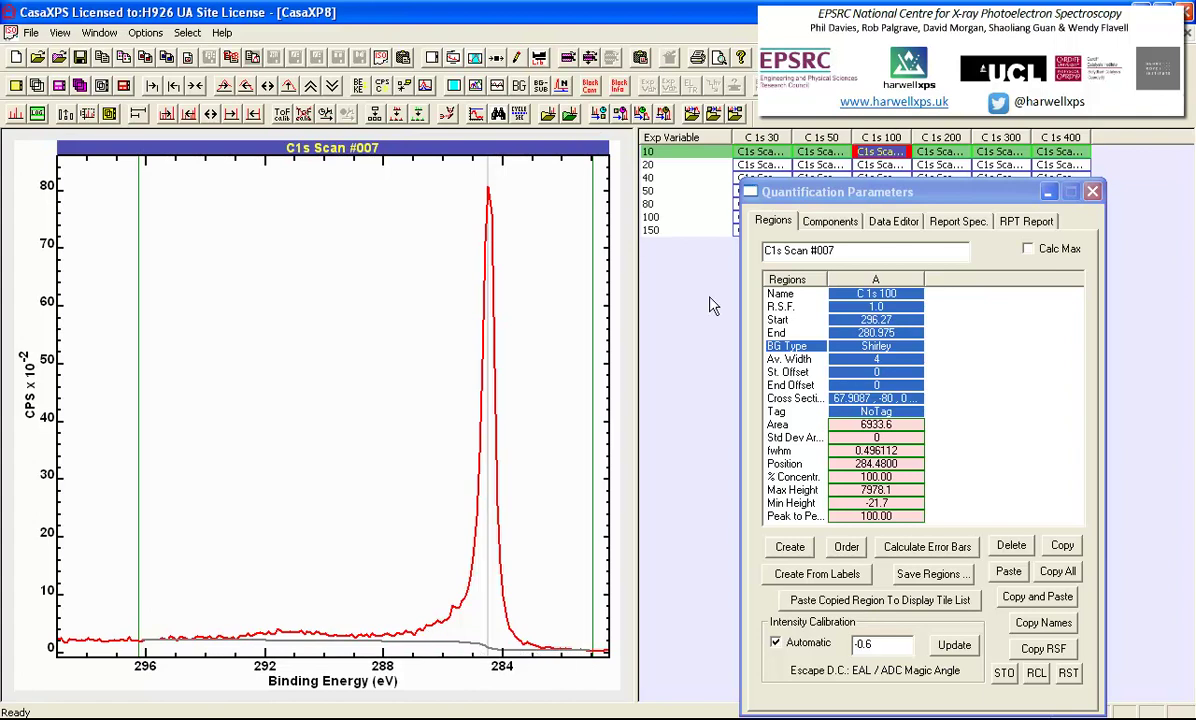
{"action": "left_click", "coordinate": [950, 221]}
{"action": "left_click", "coordinate": [133, 601]}
{"action": "left_click_drag", "start_coordinate": [133, 601], "coordinate": [568, 632]}
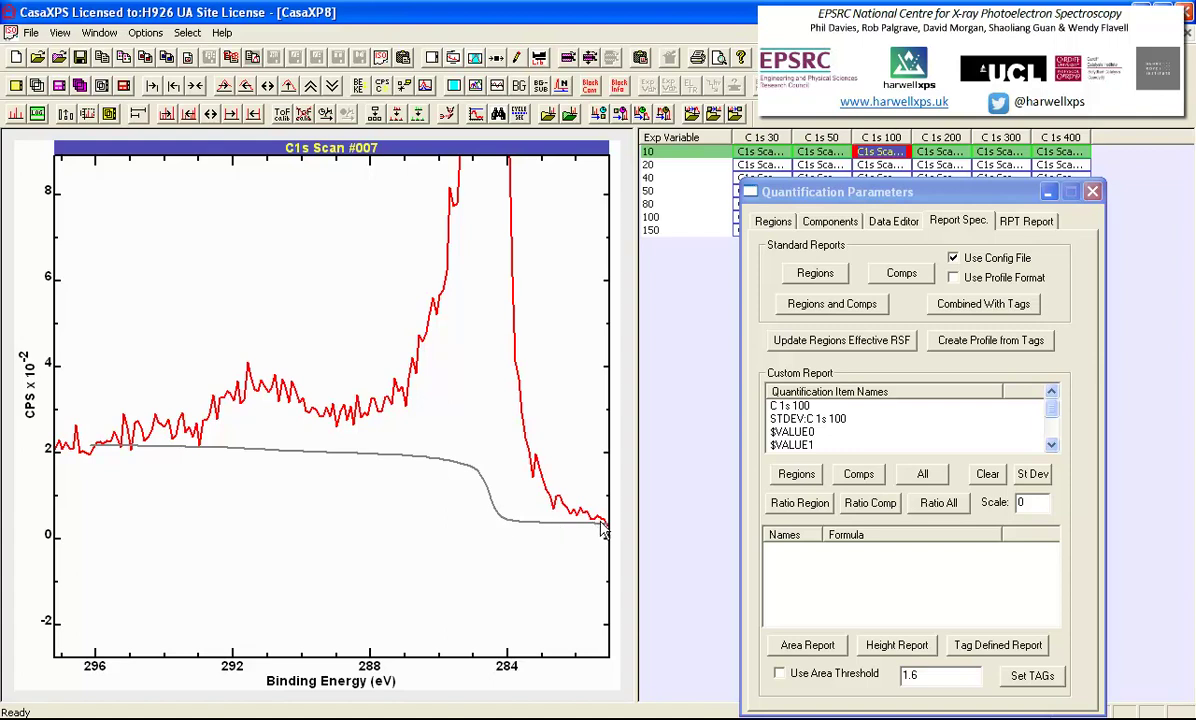
{"action": "left_click", "coordinate": [212, 113]}
{"action": "left_click", "coordinate": [213, 114]}
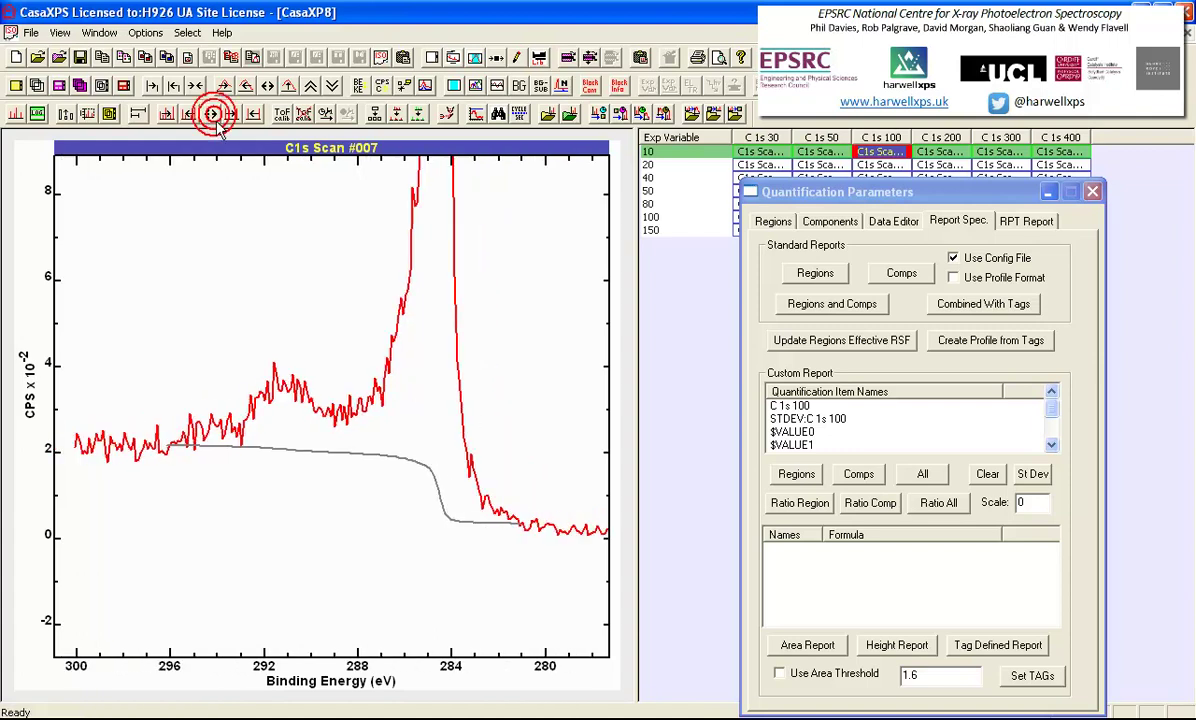
{"action": "left_click", "coordinate": [772, 220]}
{"action": "left_click_drag", "start_coordinate": [533, 421], "coordinate": [579, 420]}
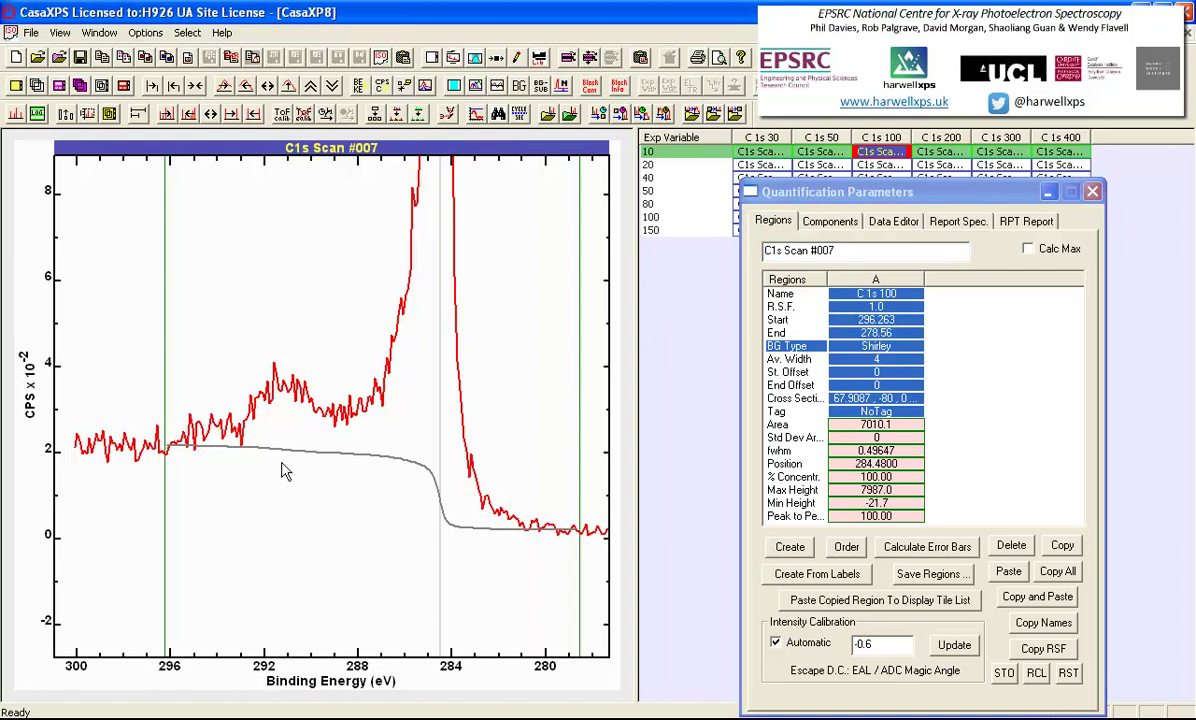
{"action": "left_click_drag", "start_coordinate": [167, 474], "coordinate": [144, 476]}
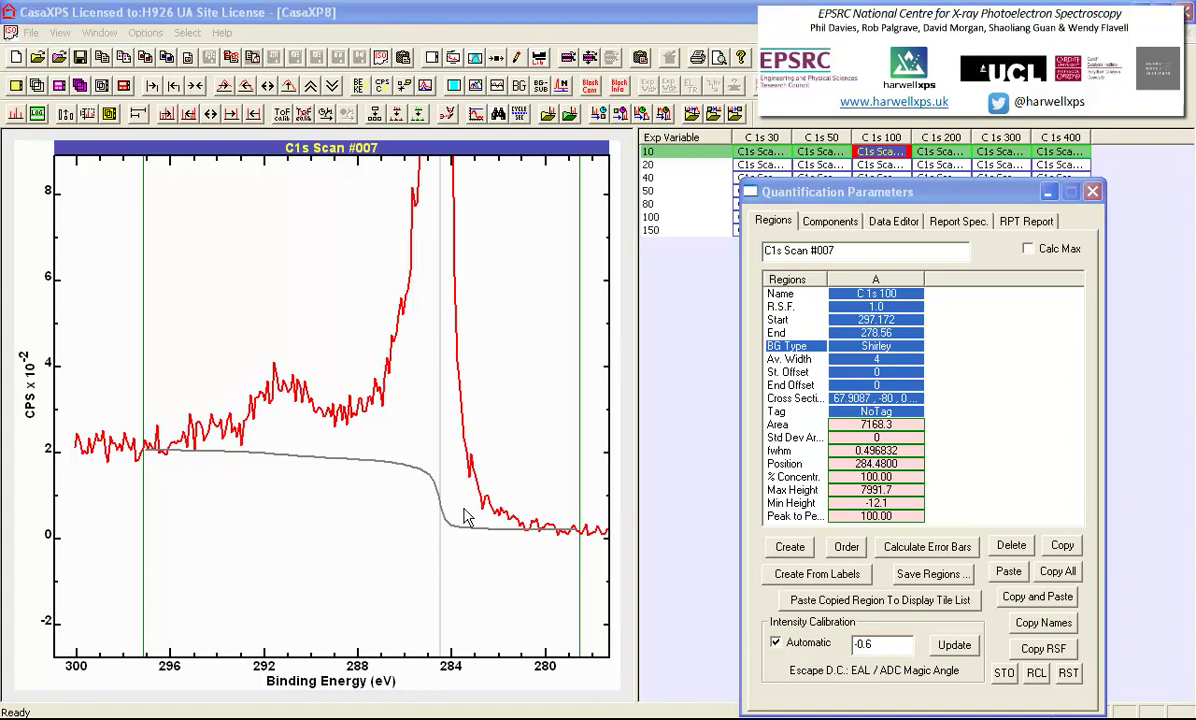
Create a component on the main C 1s peak, give it the line shape LA(1,1.53,243), and fit it.
{"action": "left_click", "coordinate": [830, 222]}
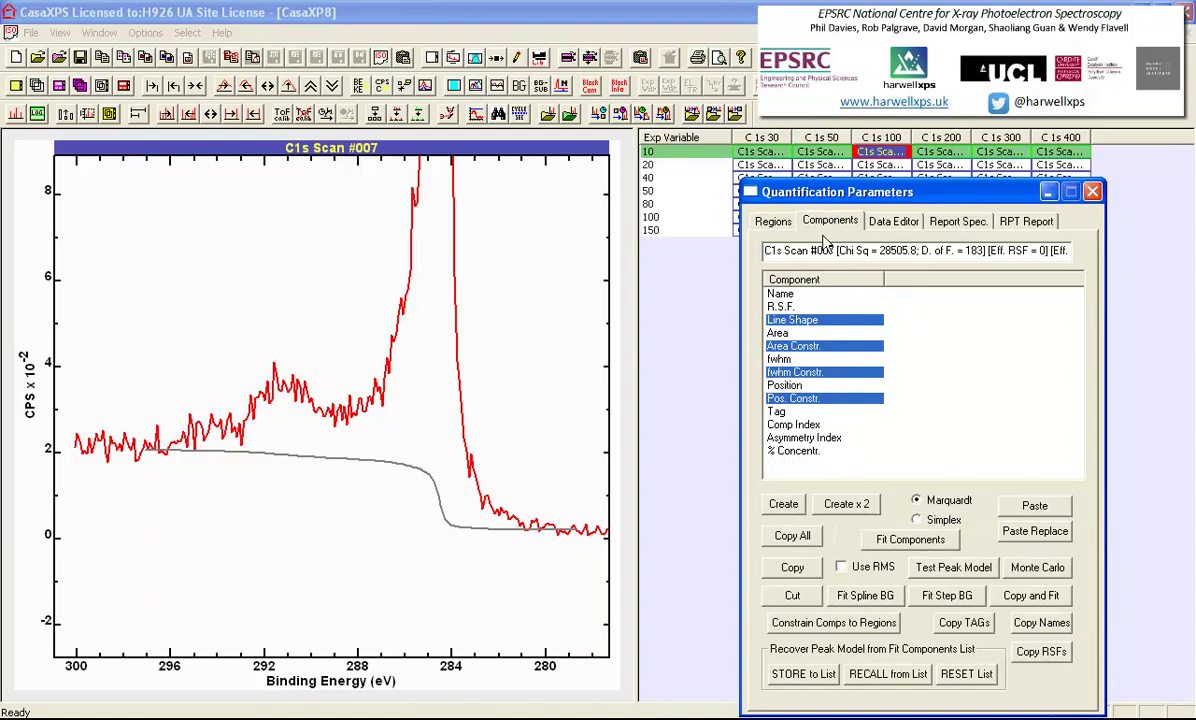
{"action": "left_click", "coordinate": [783, 505]}
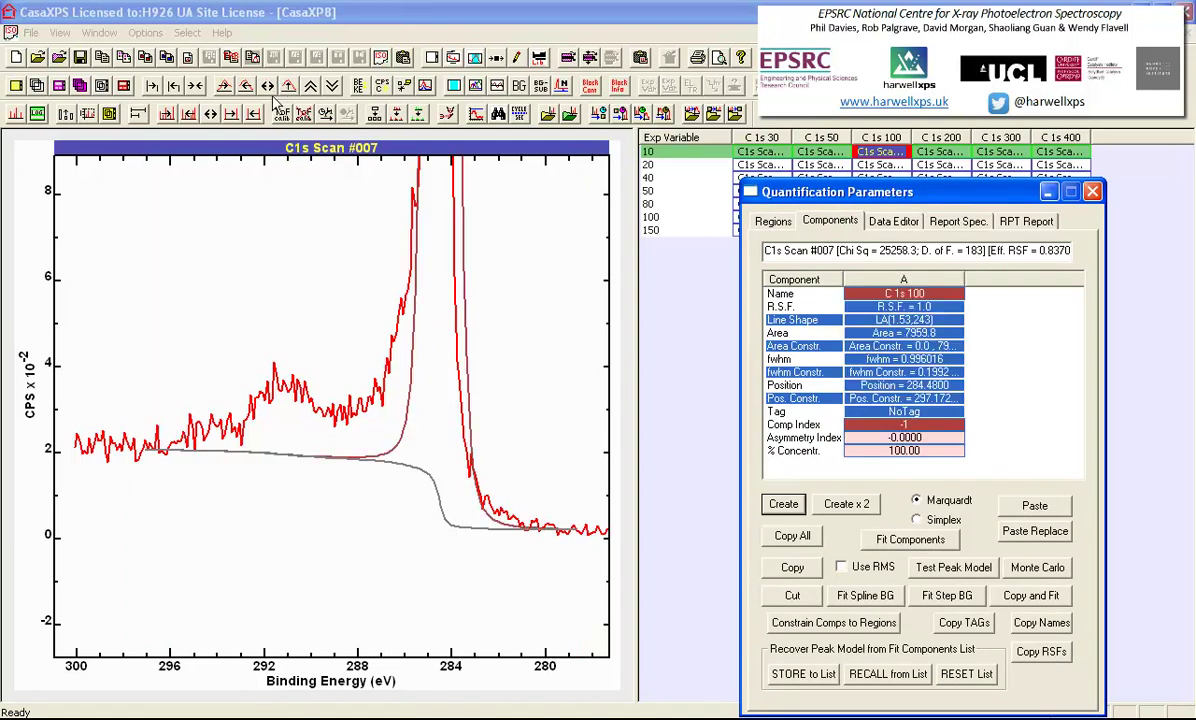
{"action": "left_click", "coordinate": [288, 86]}
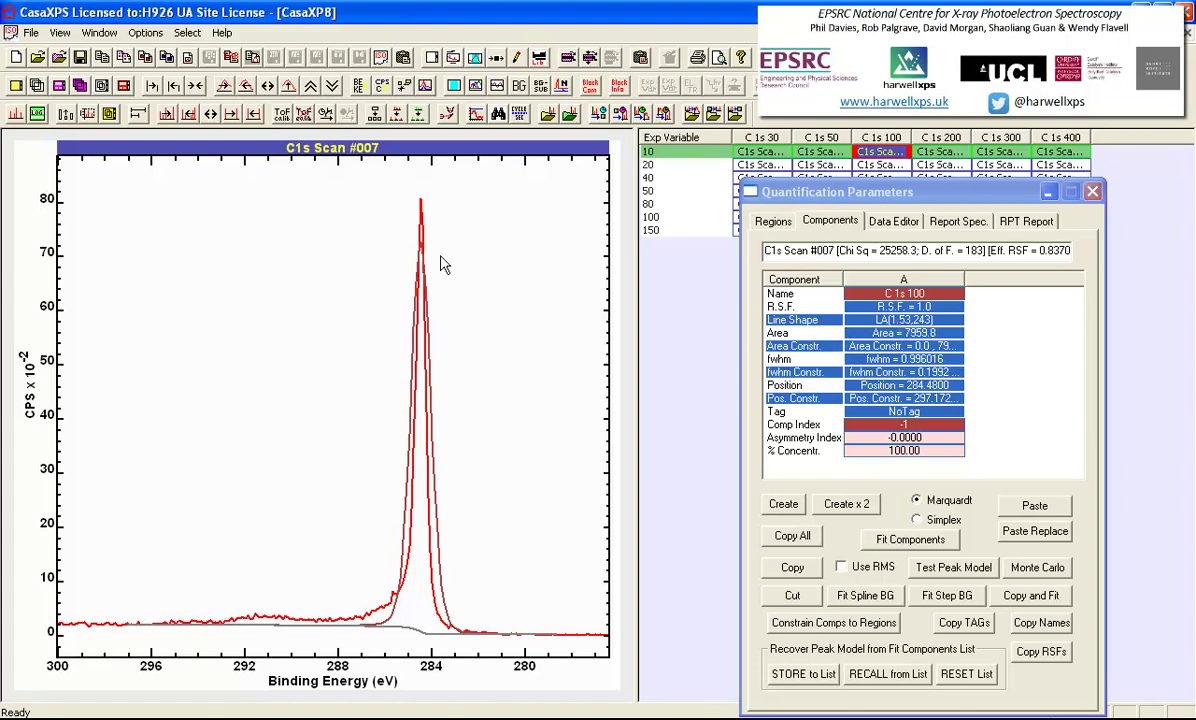
{"action": "left_click", "coordinate": [869, 320]}
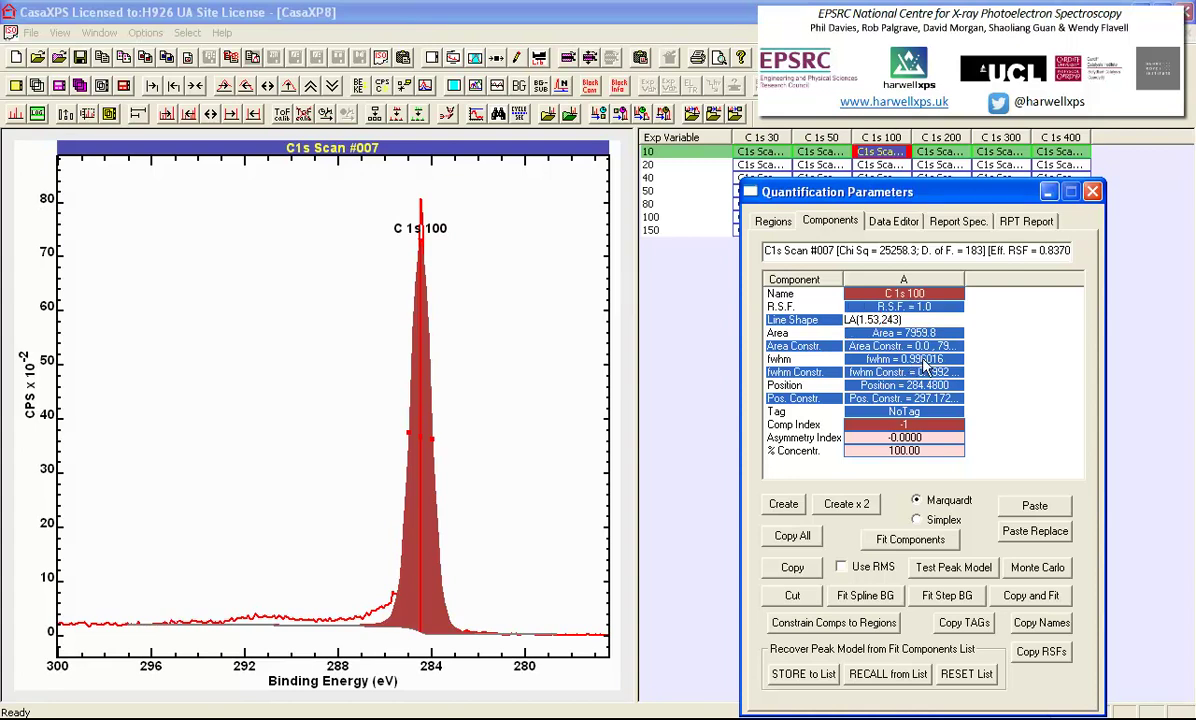
{"action": "type", "text": "1,"}
{"action": "key", "text": "Return"}
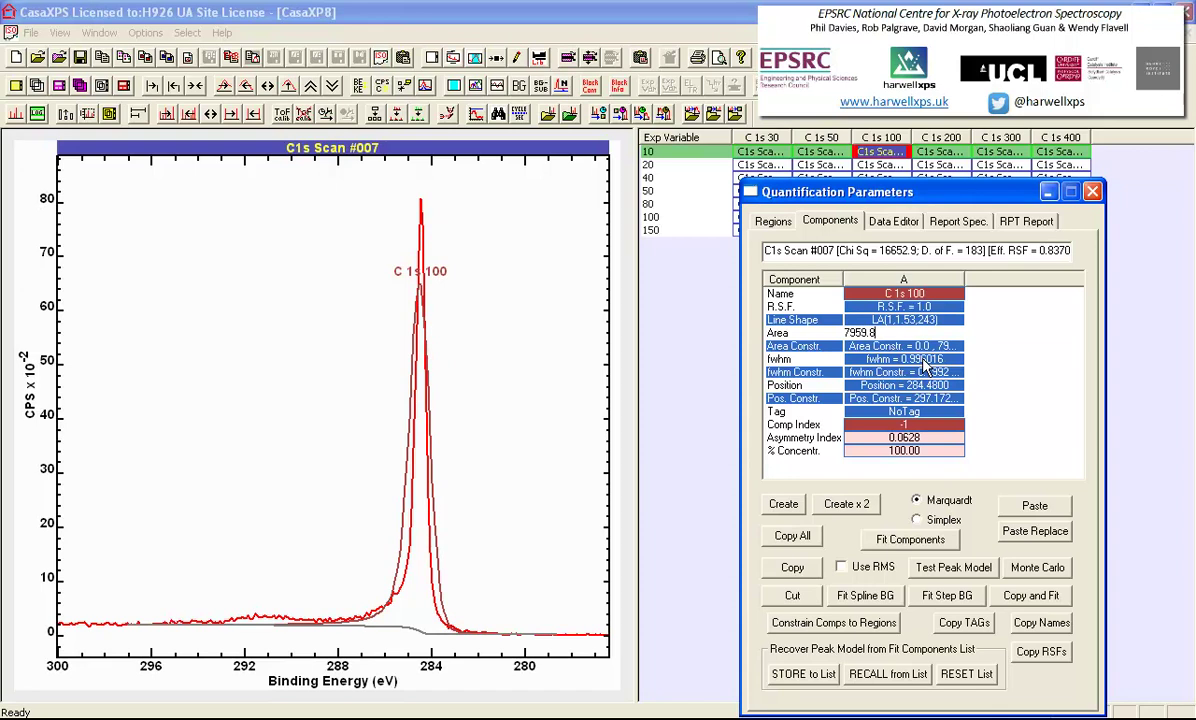
{"action": "left_click", "coordinate": [897, 541]}
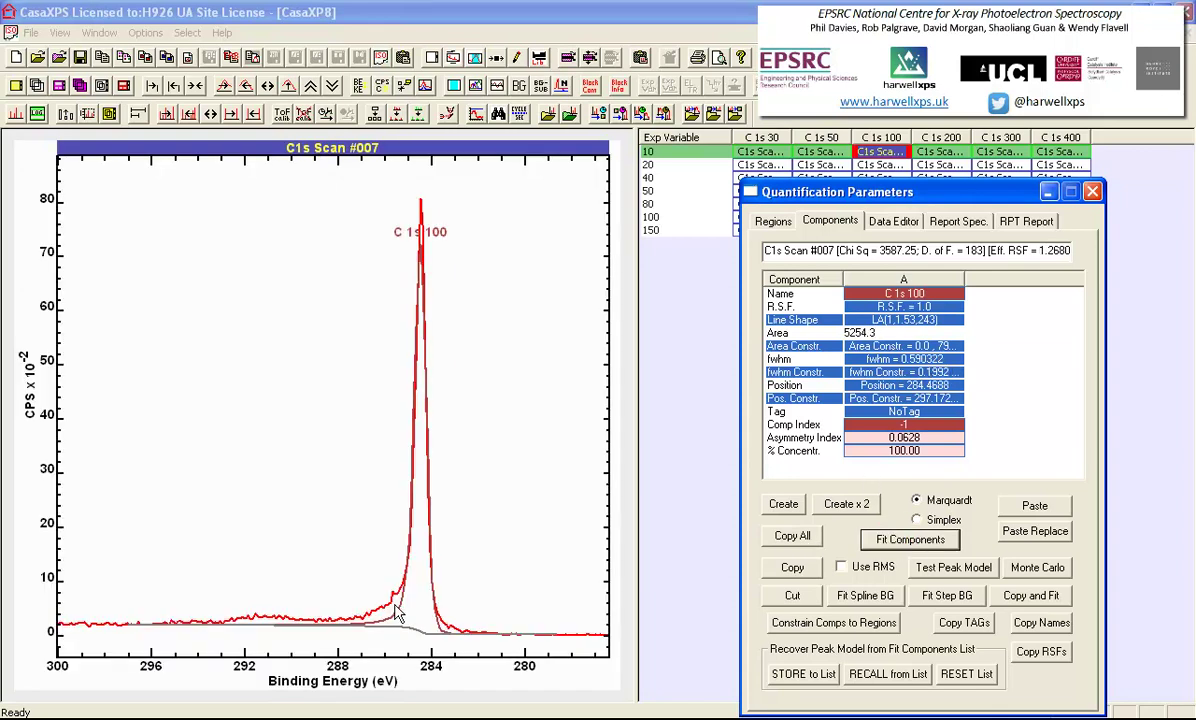
Change the main component's line shape to LA(1,1.53,43) and refit it.
{"action": "left_click", "coordinate": [284, 194]}
{"action": "mouse_move", "coordinate": [286, 197]}
{"action": "left_mouse_down"}
{"action": "mouse_move", "coordinate": [480, 566]}
{"action": "mouse_move", "coordinate": [474, 488]}
{"action": "left_mouse_up"}
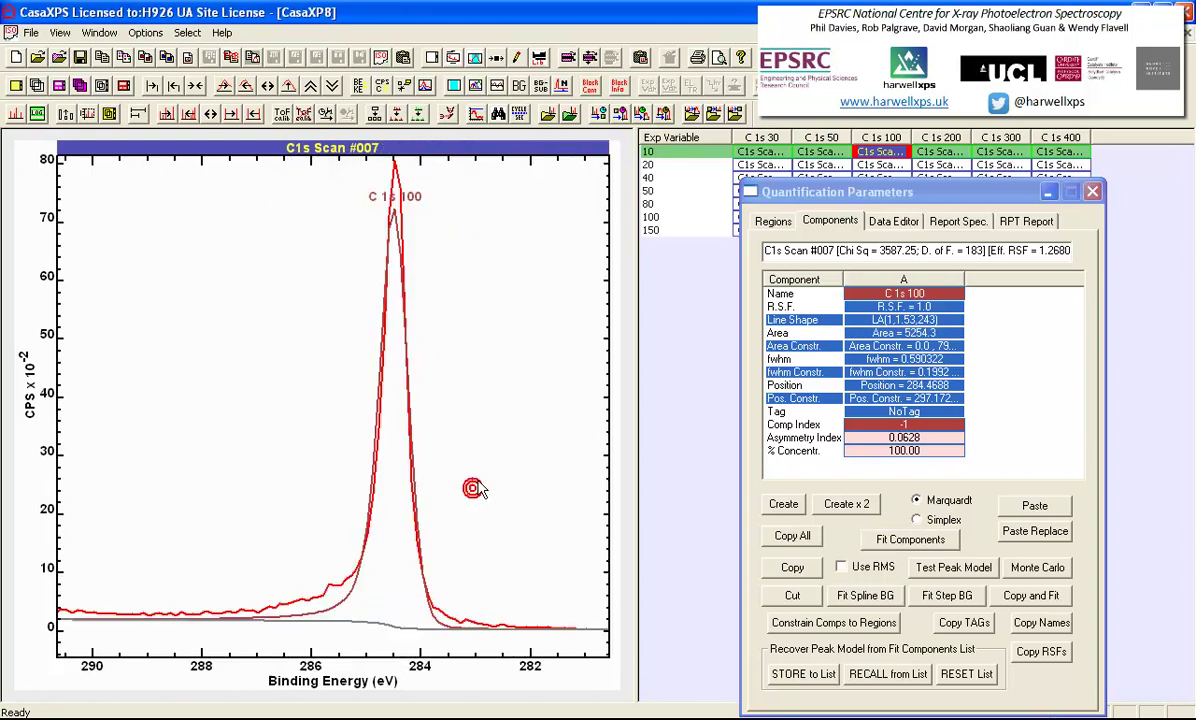
{"action": "left_click", "coordinate": [925, 327]}
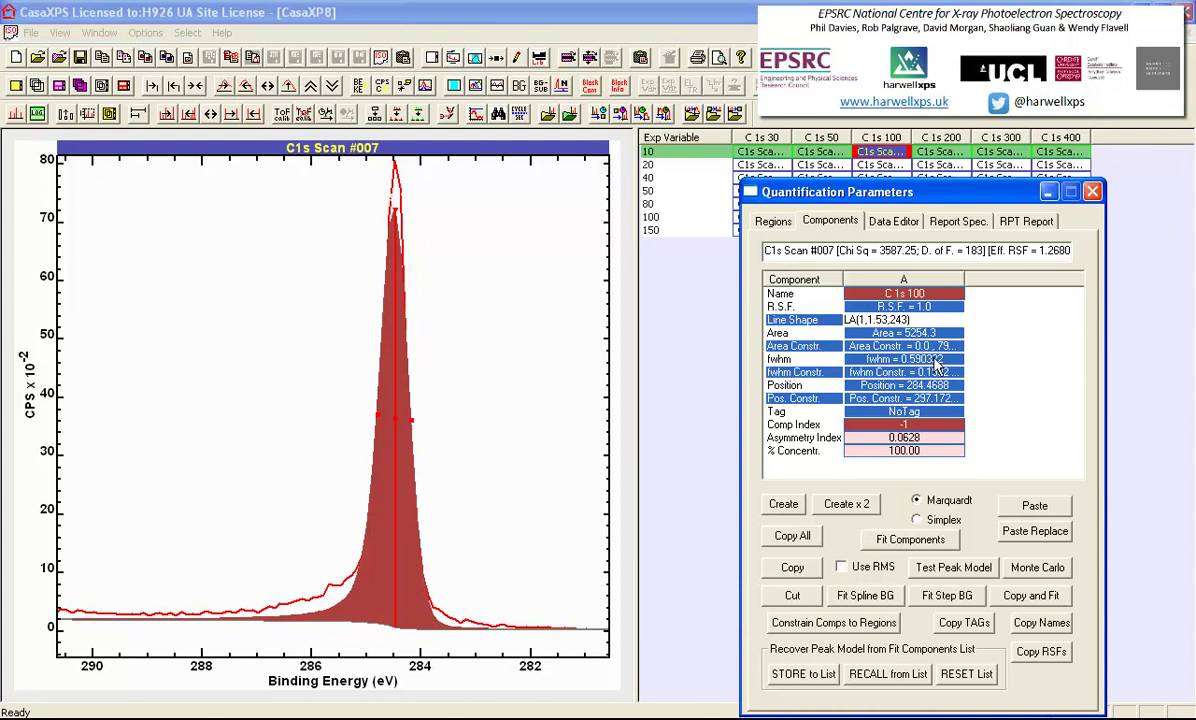
{"action": "key", "text": "BackSpace"}
{"action": "key", "text": "Return"}
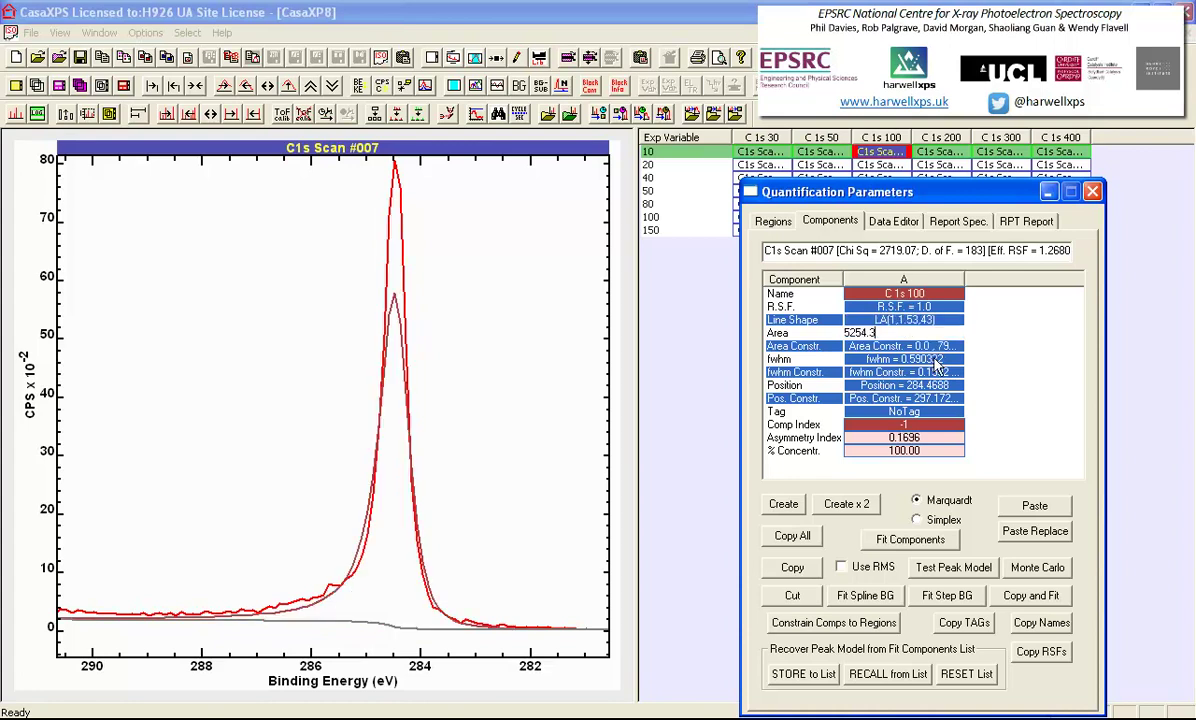
{"action": "left_click", "coordinate": [900, 541]}
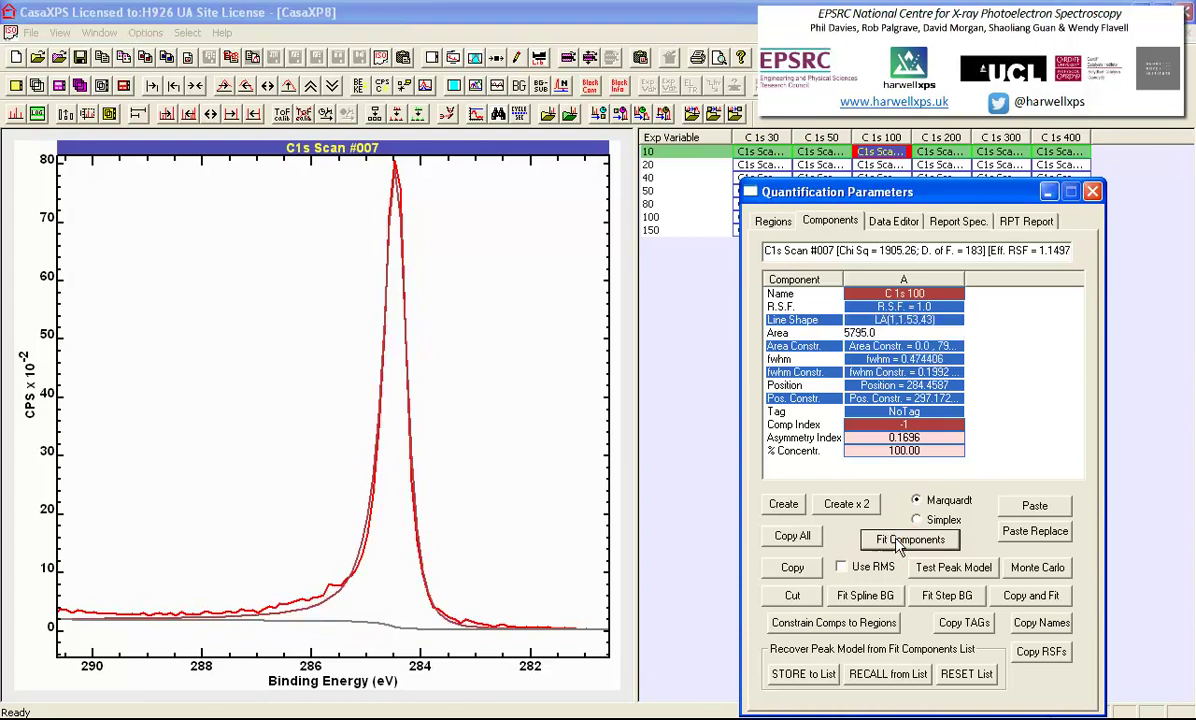
Change the main component's line shape to LA(0.9,1.53,43) and fit it again.
{"action": "left_click", "coordinate": [883, 321]}
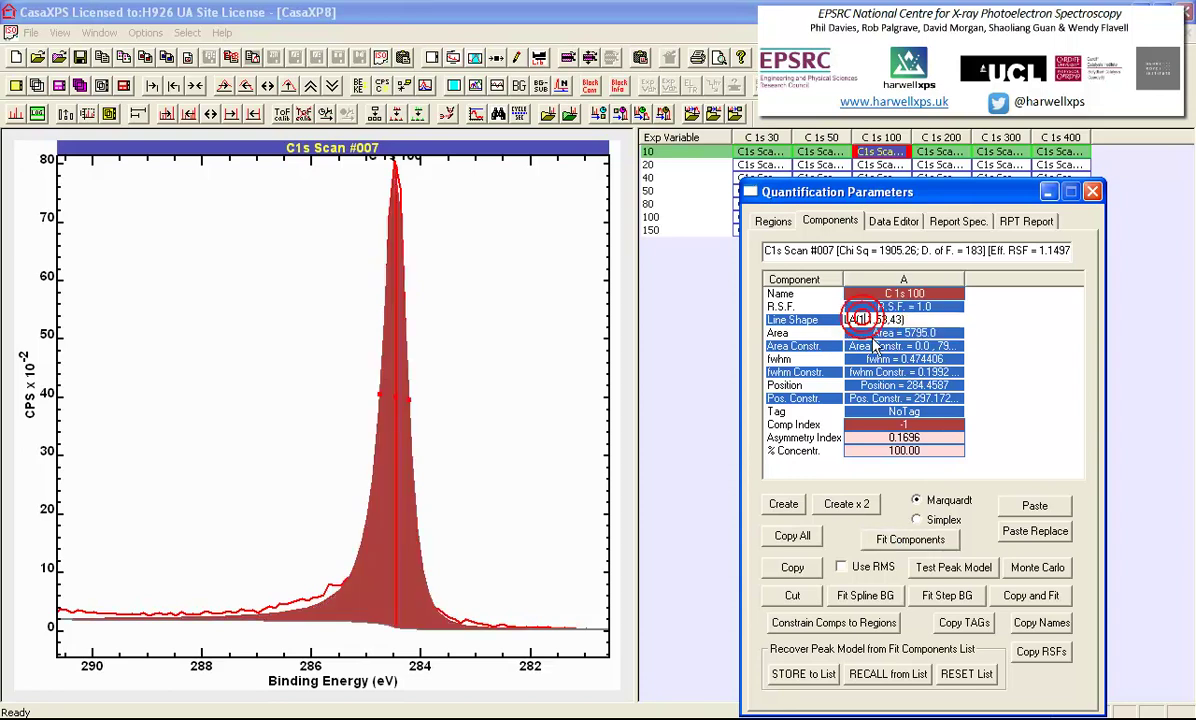
{"action": "key", "text": "BackSpace"}
{"action": "type", "text": "0"}
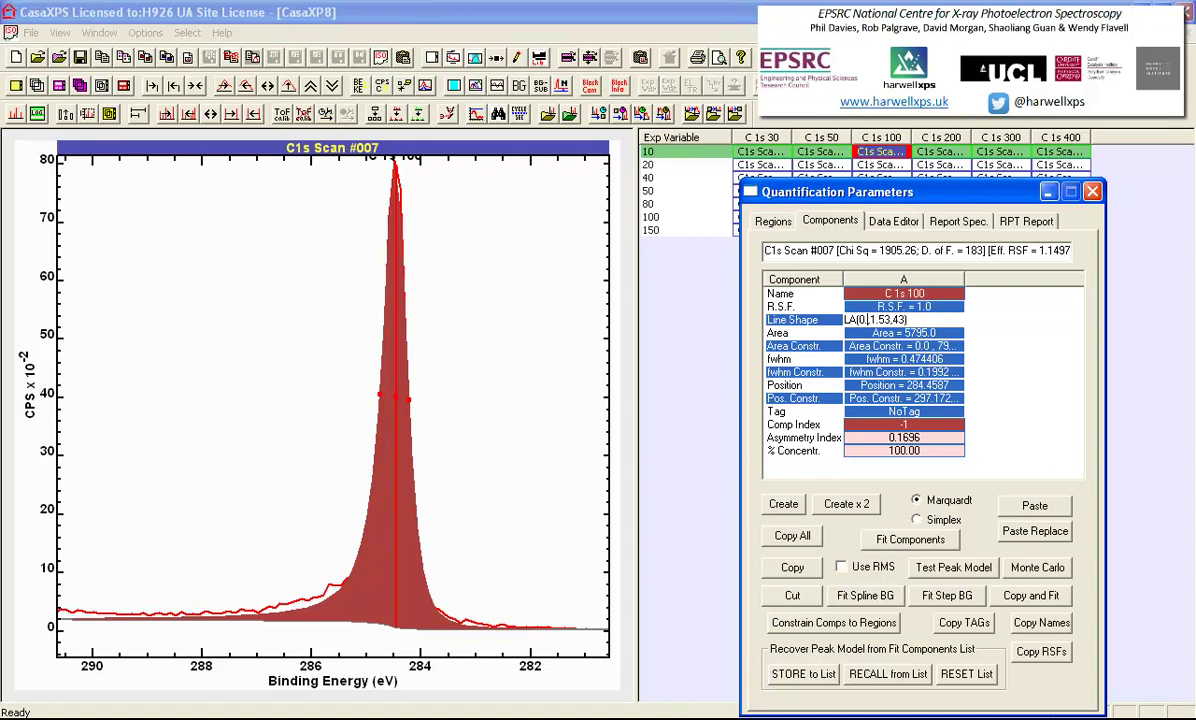
{"action": "type", "text": ".9"}
{"action": "left_click", "coordinate": [875, 333]}
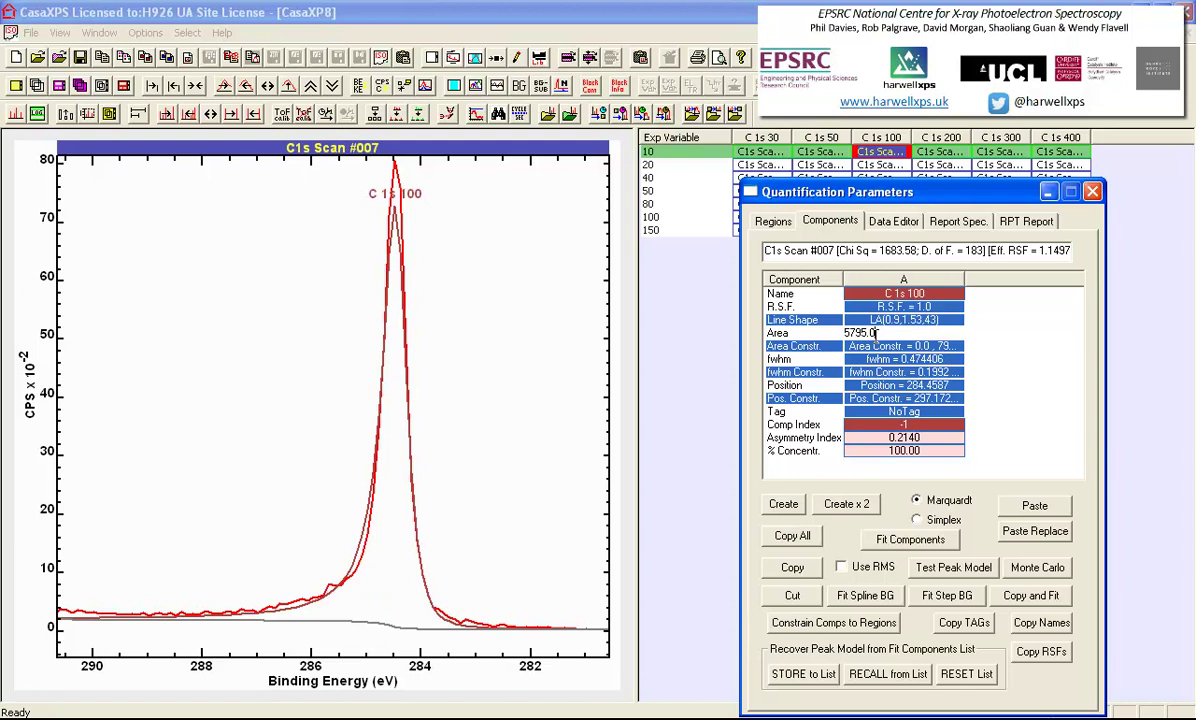
{"action": "left_click", "coordinate": [890, 541]}
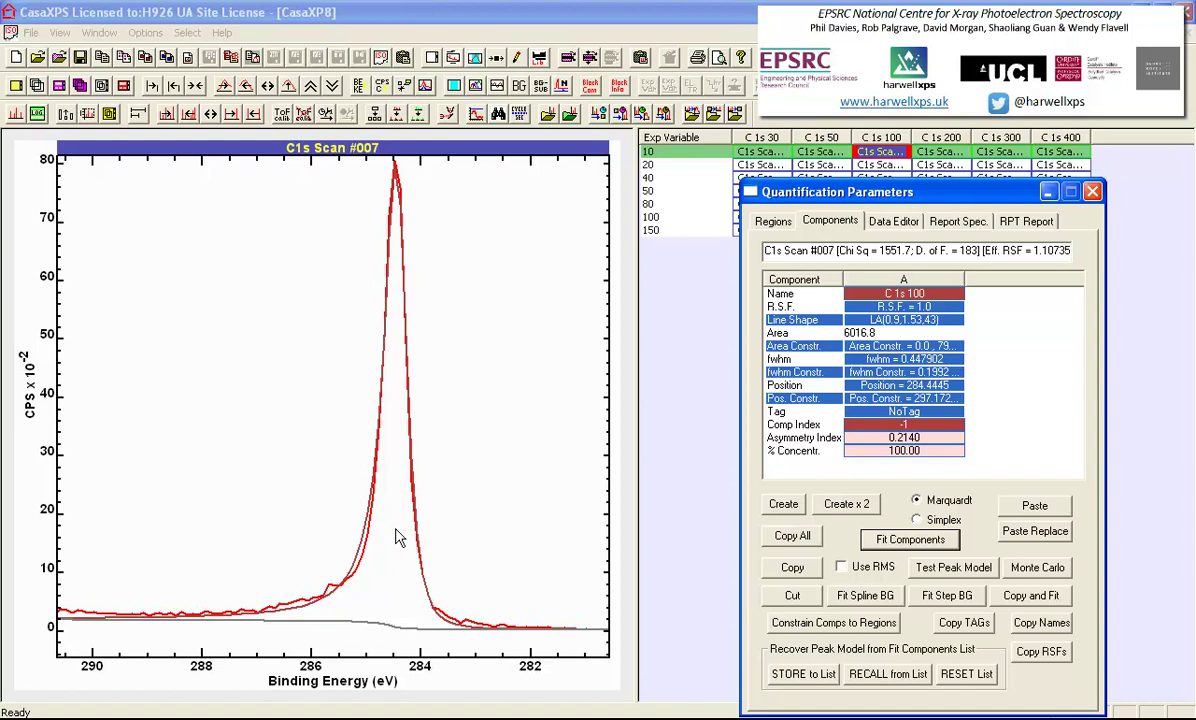
Add a second component over the broad satellite, positioned at about 291.2 eV and widened to about 2.18 eV fwhm.
{"action": "left_click", "coordinate": [205, 113]}
{"action": "left_click", "coordinate": [205, 113]}
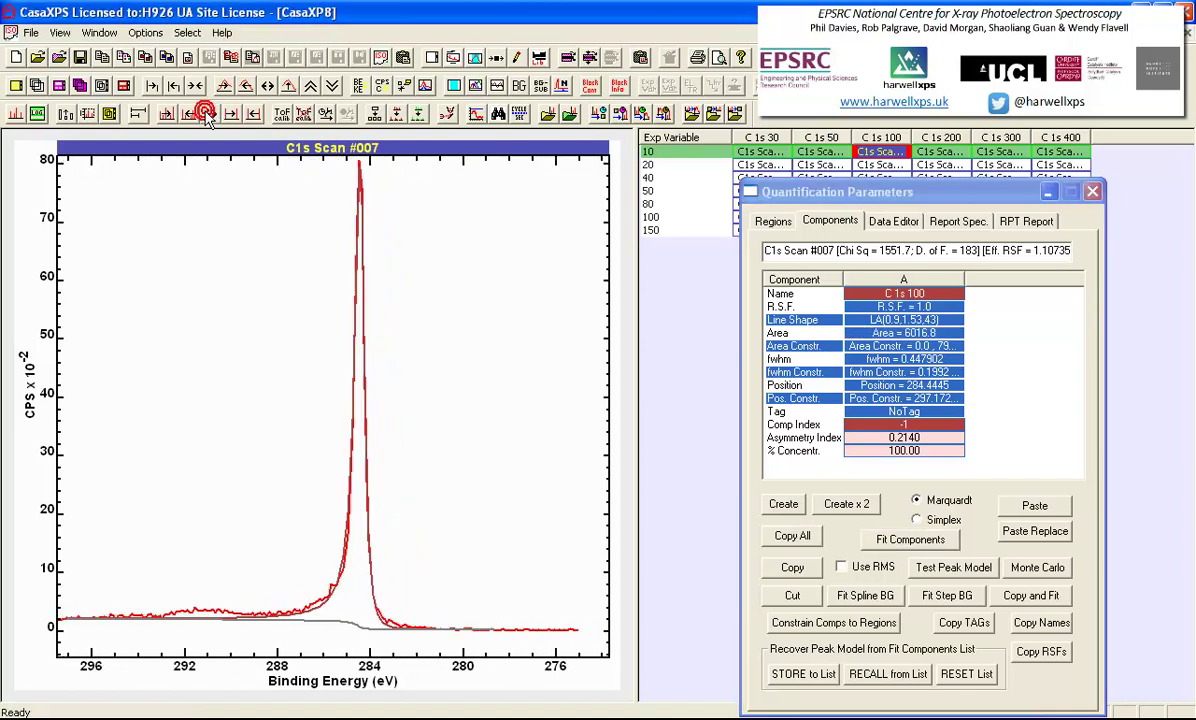
{"action": "left_click", "coordinate": [205, 113]}
{"action": "left_click_drag", "start_coordinate": [70, 577], "coordinate": [260, 555]}
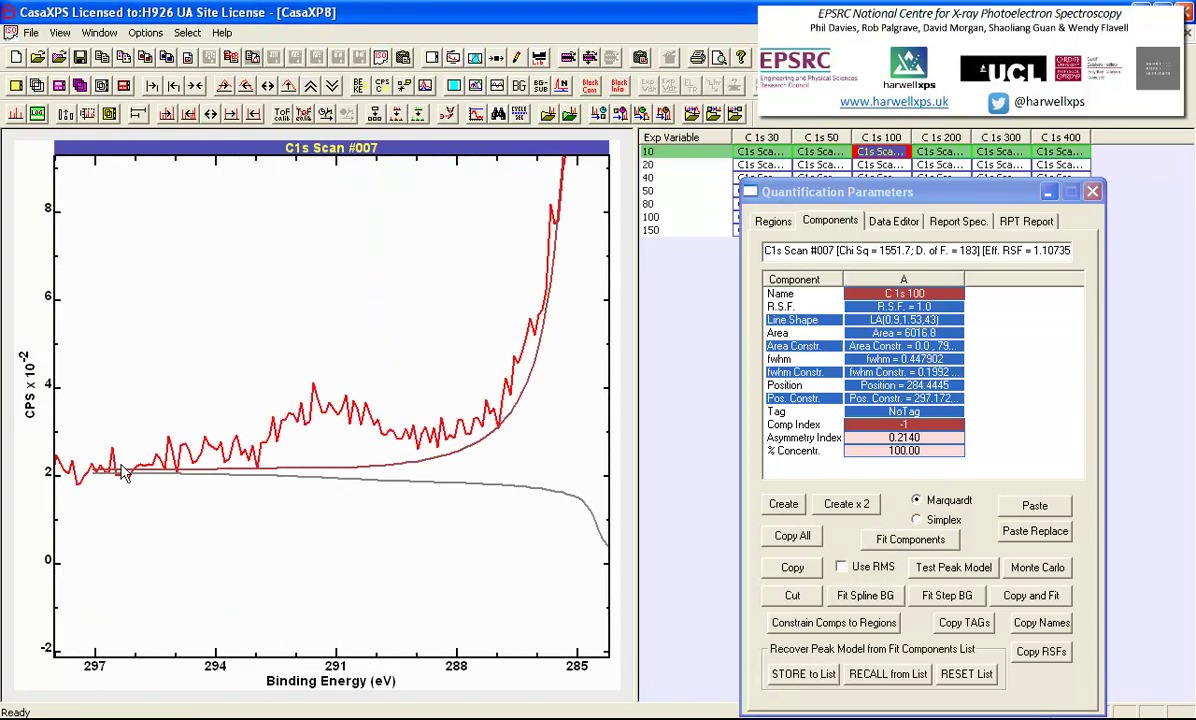
{"action": "left_click_drag", "start_coordinate": [80, 342], "coordinate": [435, 502]}
{"action": "left_click", "coordinate": [401, 402]}
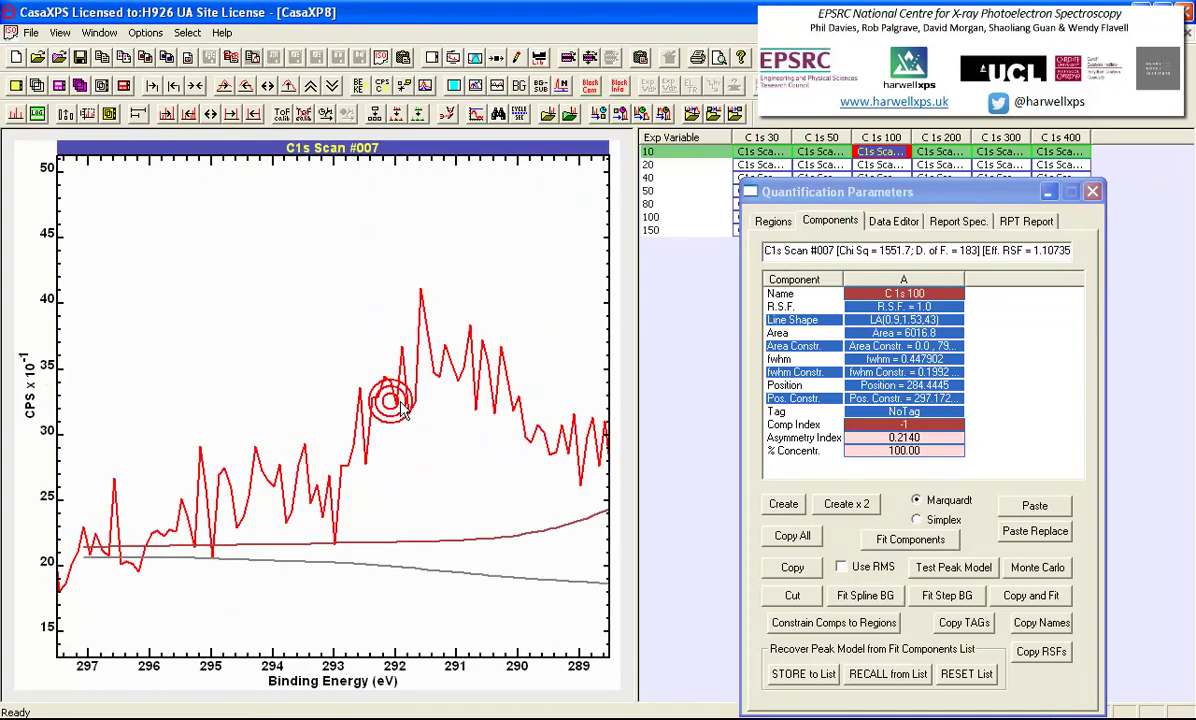
{"action": "left_click", "coordinate": [780, 508]}
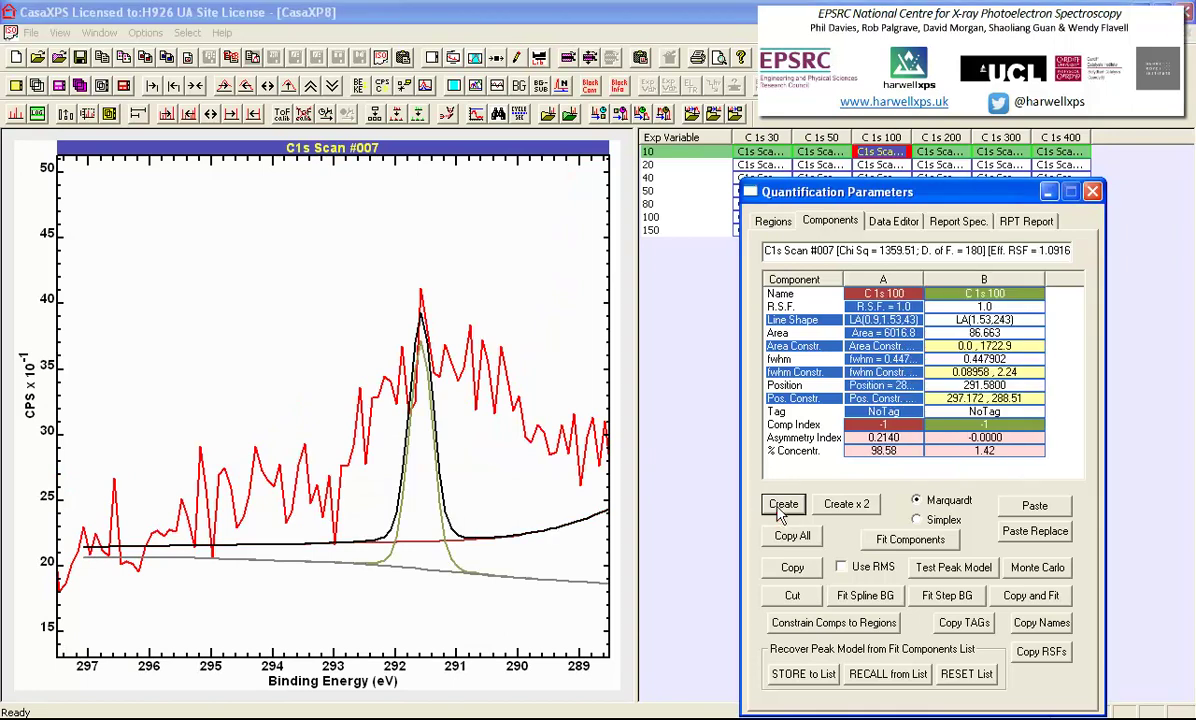
{"action": "left_click_drag", "start_coordinate": [400, 443], "coordinate": [375, 456]}
{"action": "left_click_drag", "start_coordinate": [421, 511], "coordinate": [440, 370]}
{"action": "left_click_drag", "start_coordinate": [397, 483], "coordinate": [454, 406]}
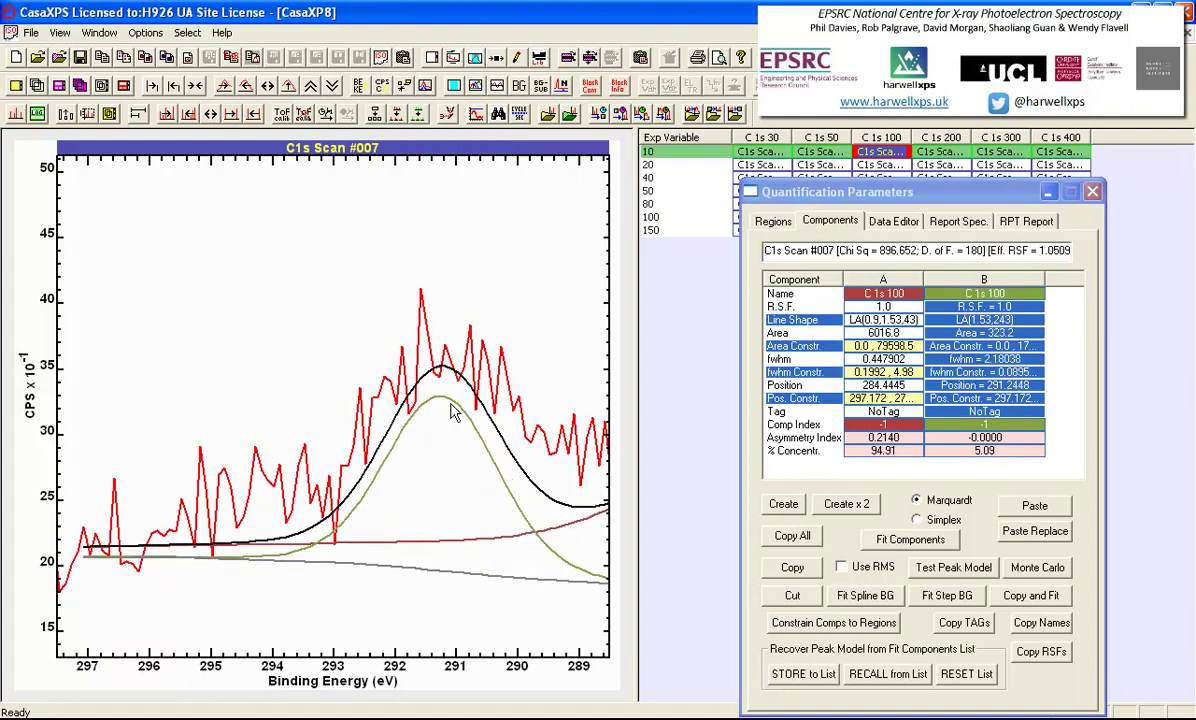
Add a third component at about 294.8 eV and fit all components to the spectrum.
{"action": "left_click", "coordinate": [783, 506]}
{"action": "left_click_drag", "start_coordinate": [317, 457], "coordinate": [212, 468]}
{"action": "left_click", "coordinate": [912, 541]}
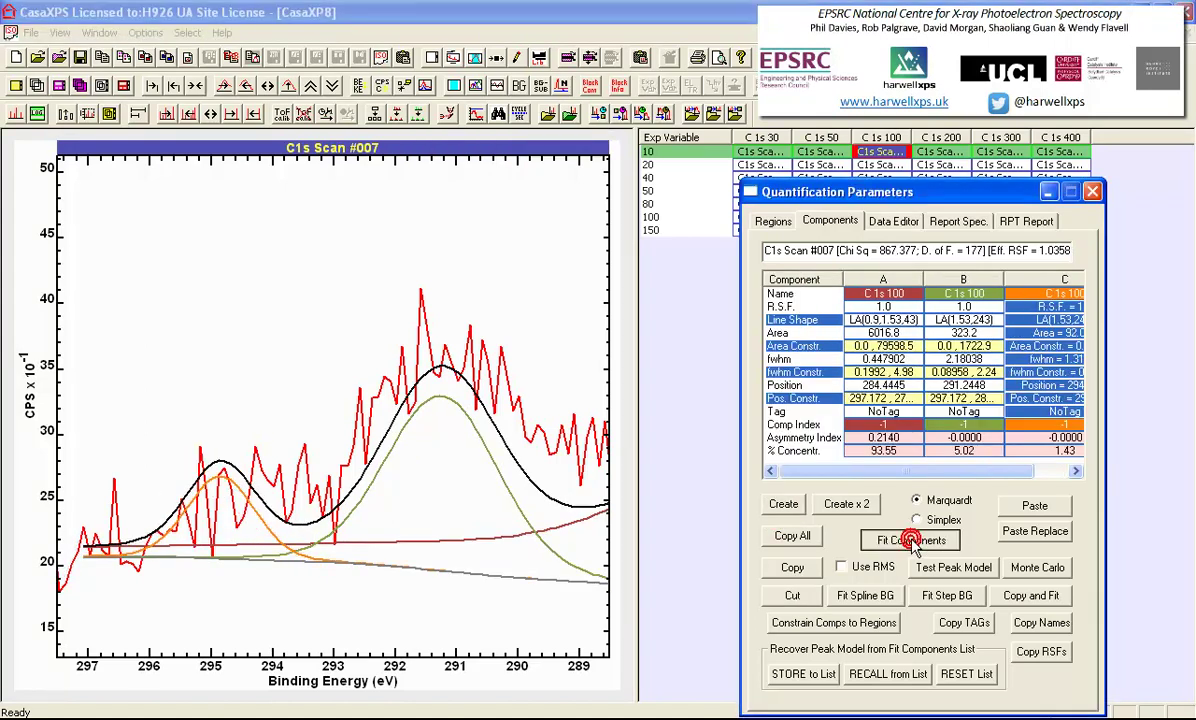
Display the fit residuals above the full C1s spectrum.
{"action": "left_click", "coordinate": [197, 85]}
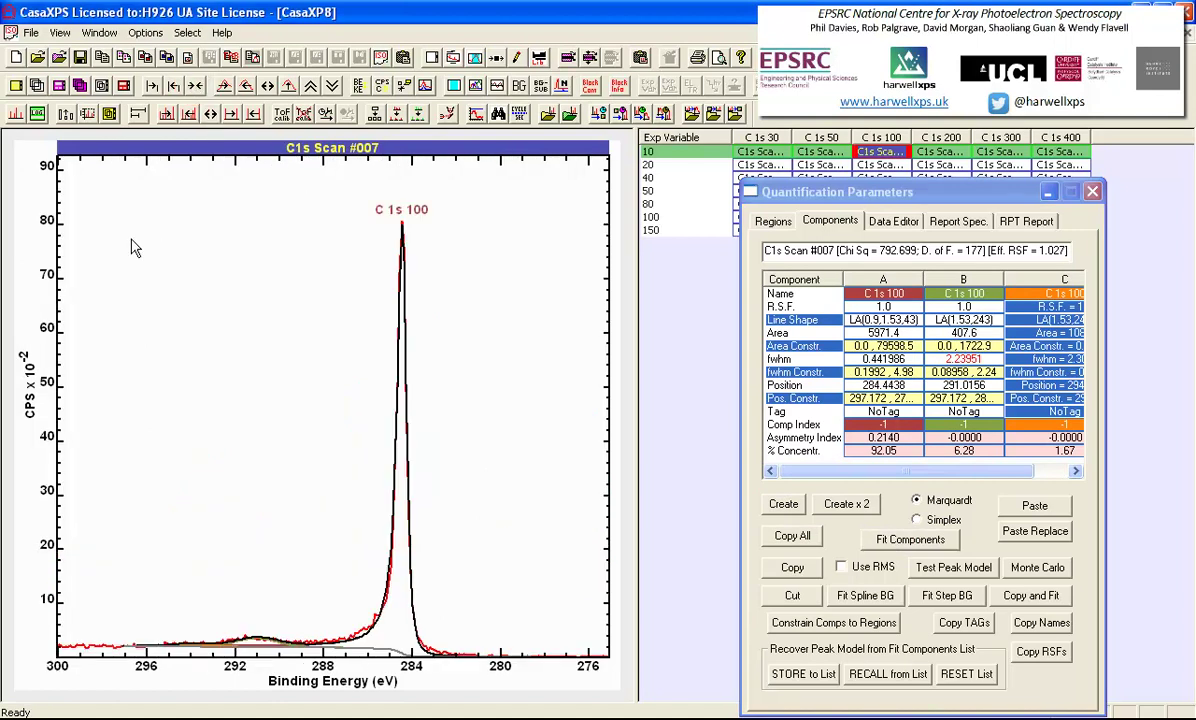
{"action": "left_click", "coordinate": [498, 86]}
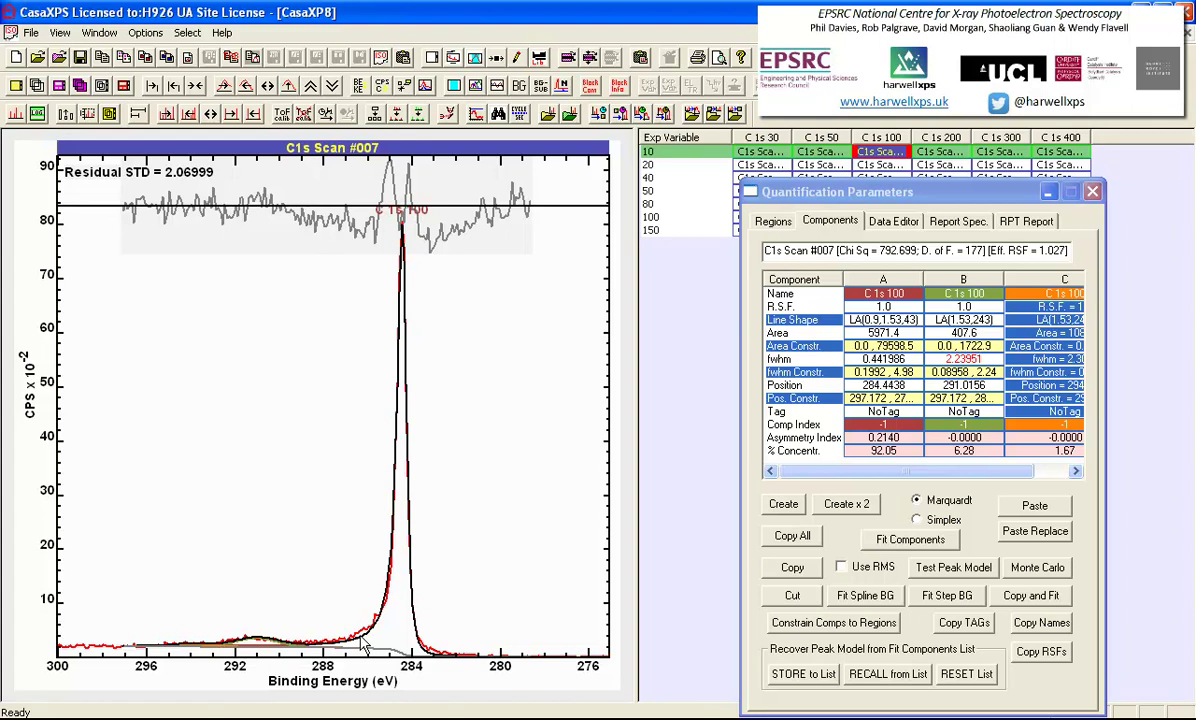
Raise the second component's fwhm upper limit to 5 eV and refit all components.
{"action": "left_click_drag", "start_coordinate": [299, 565], "coordinate": [501, 677]}
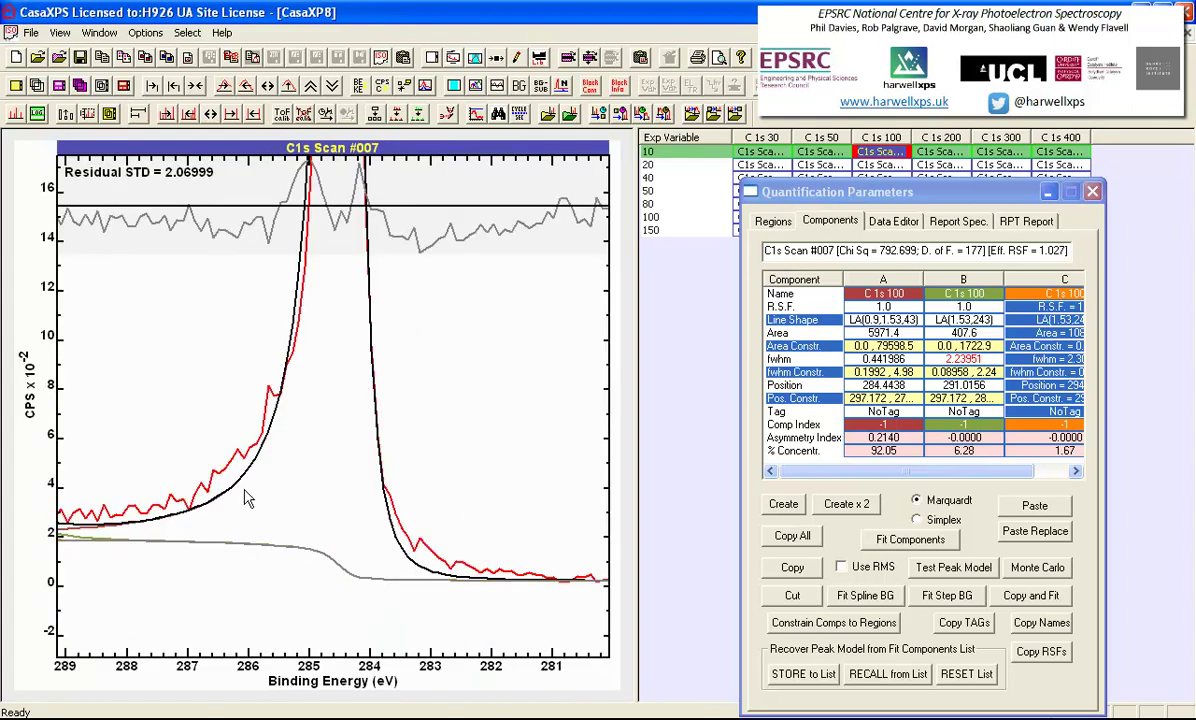
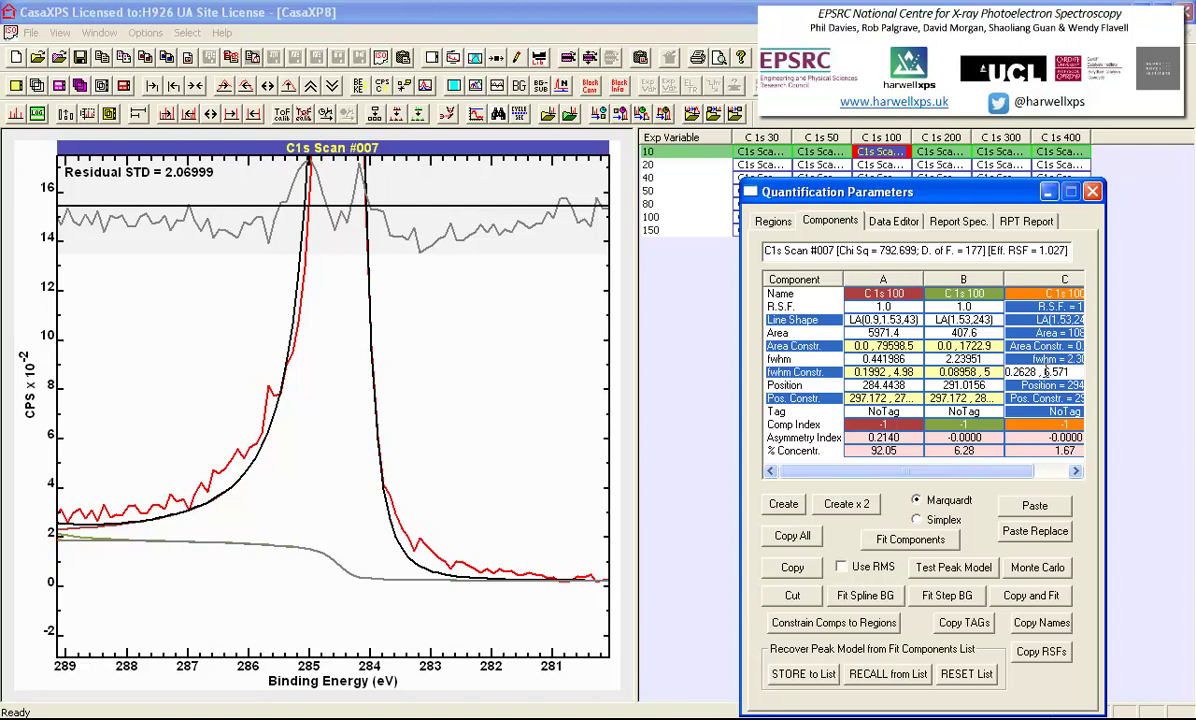
{"action": "left_click", "coordinate": [912, 541]}
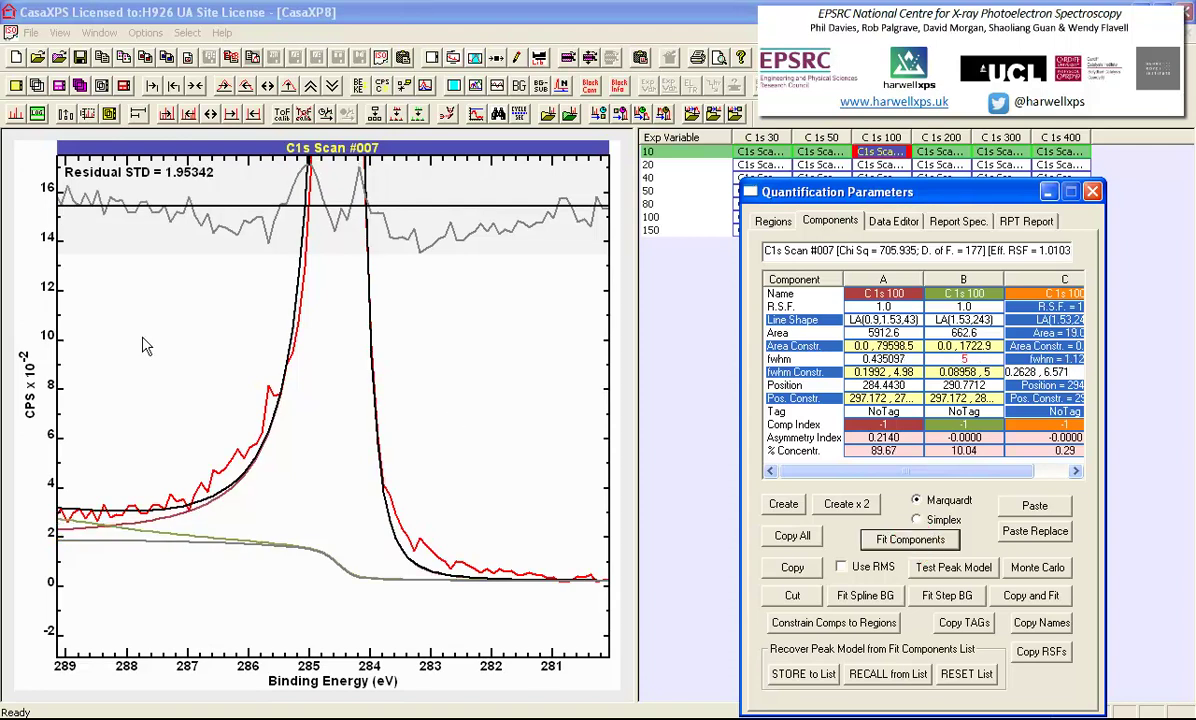
Narrow the second component over the broad satellite to about 2.68 eV fwhm and reposition it at about 291.27 eV.
{"action": "left_click", "coordinate": [207, 115]}
{"action": "left_click", "coordinate": [207, 115]}
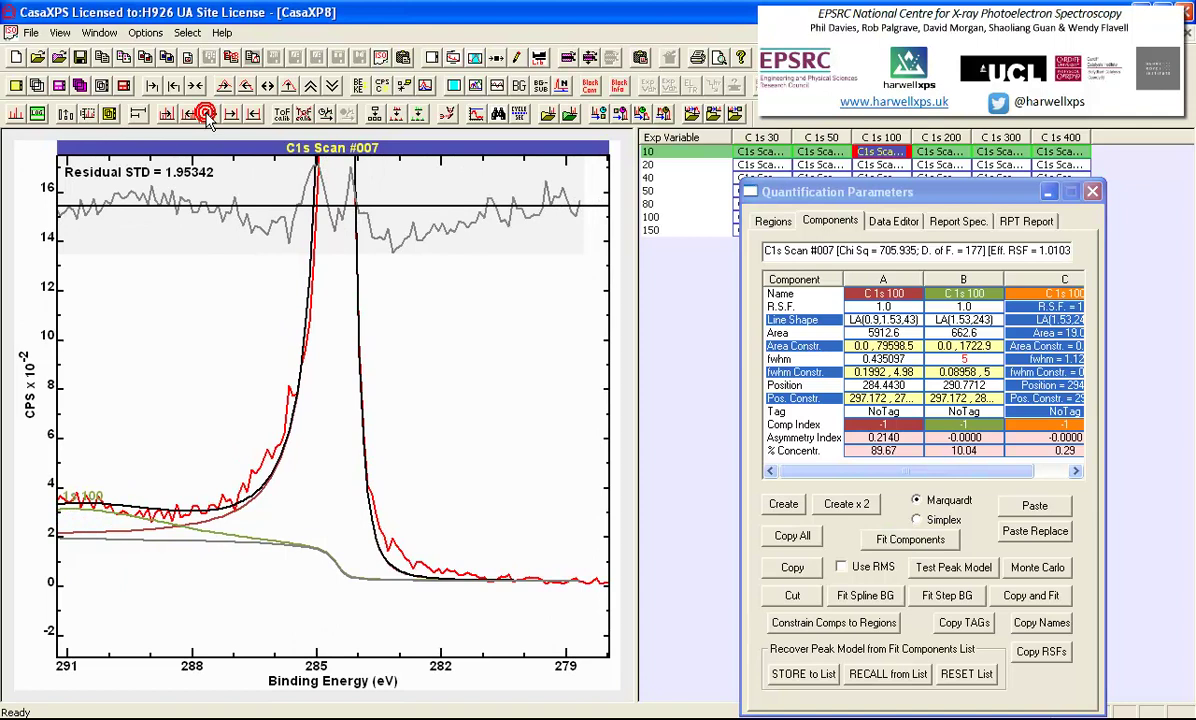
{"action": "left_click", "coordinate": [207, 115]}
{"action": "left_click", "coordinate": [207, 115]}
{"action": "left_click", "coordinate": [207, 115]}
{"action": "left_click", "coordinate": [207, 115]}
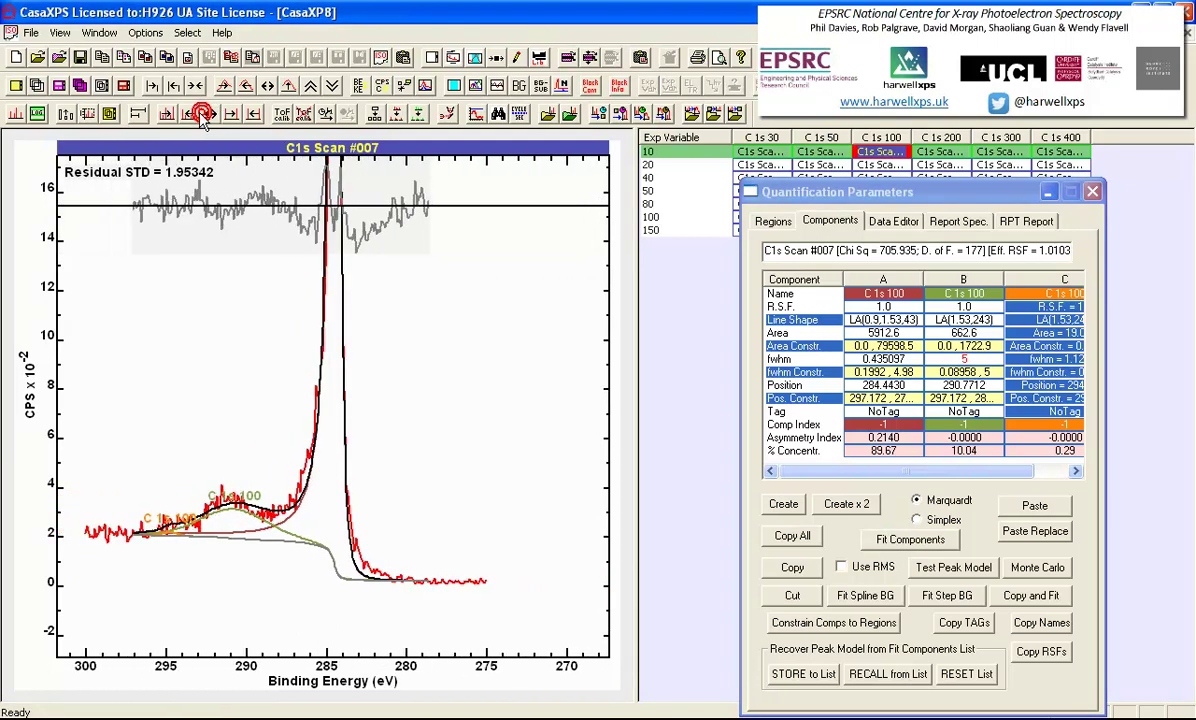
{"action": "left_click_drag", "start_coordinate": [110, 470], "coordinate": [446, 604]}
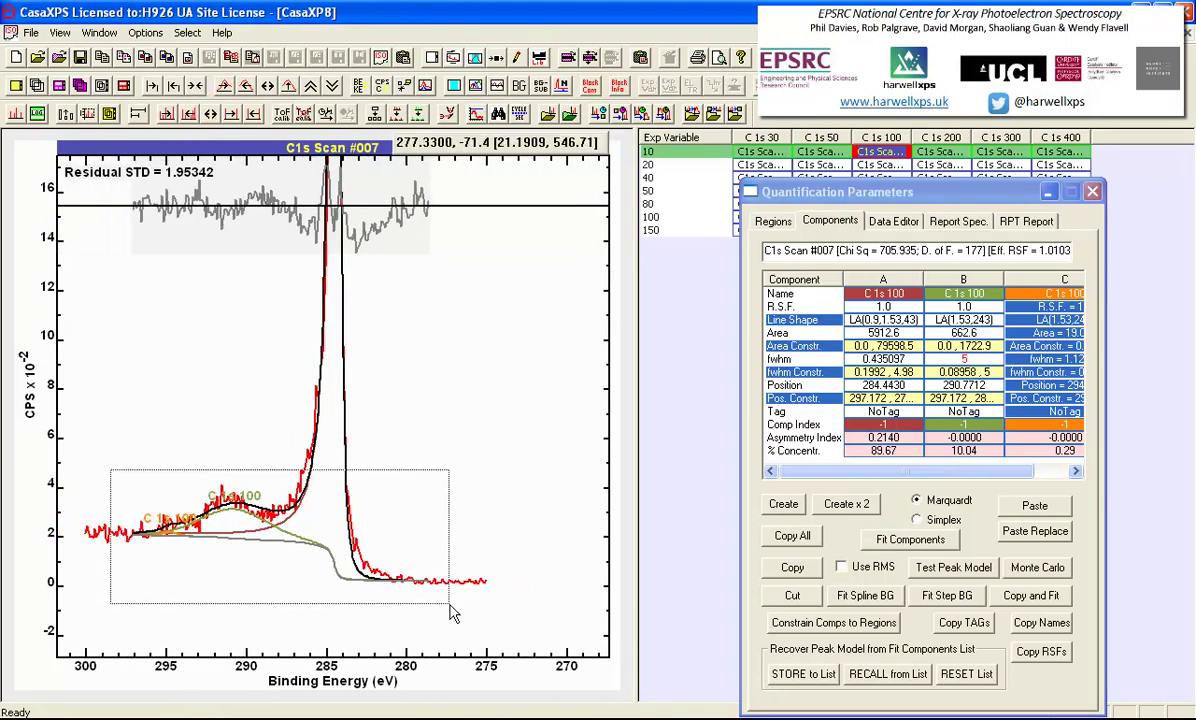
{"action": "left_click", "coordinate": [413, 540]}
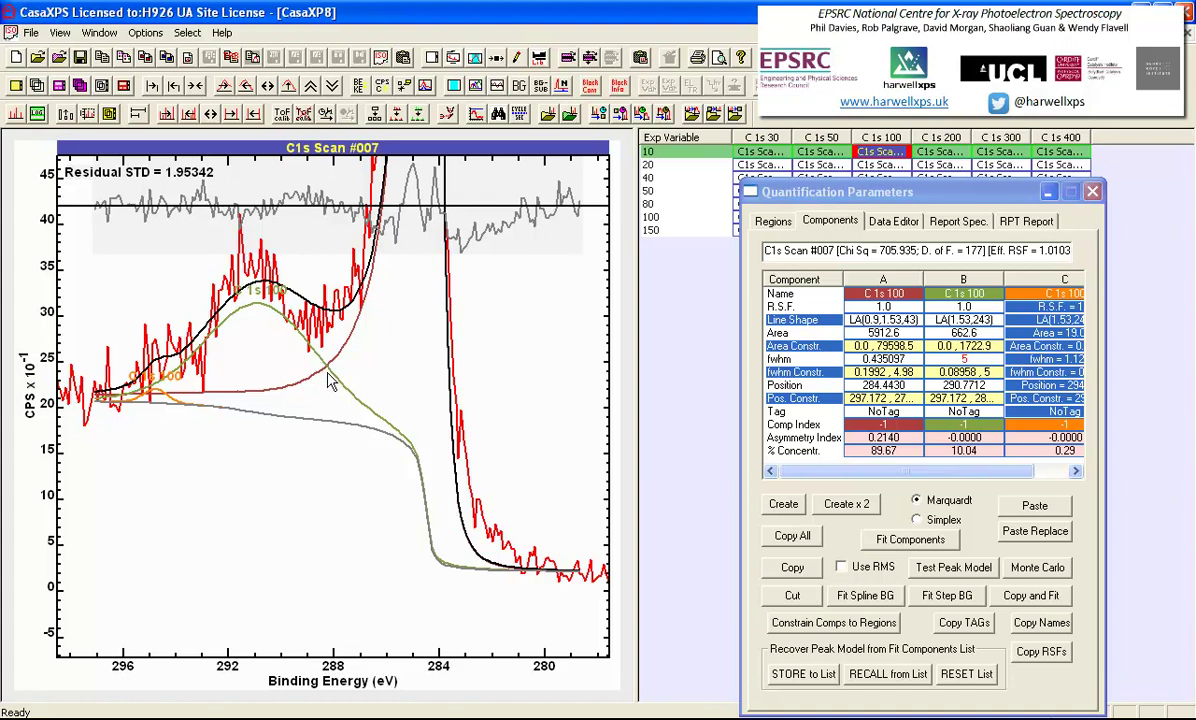
{"action": "left_click_drag", "start_coordinate": [330, 384], "coordinate": [306, 388]}
{"action": "mouse_move", "coordinate": [240, 300]}
{"action": "left_mouse_down"}
{"action": "mouse_move", "coordinate": [232, 292]}
{"action": "mouse_move", "coordinate": [250, 283]}
{"action": "left_mouse_up"}
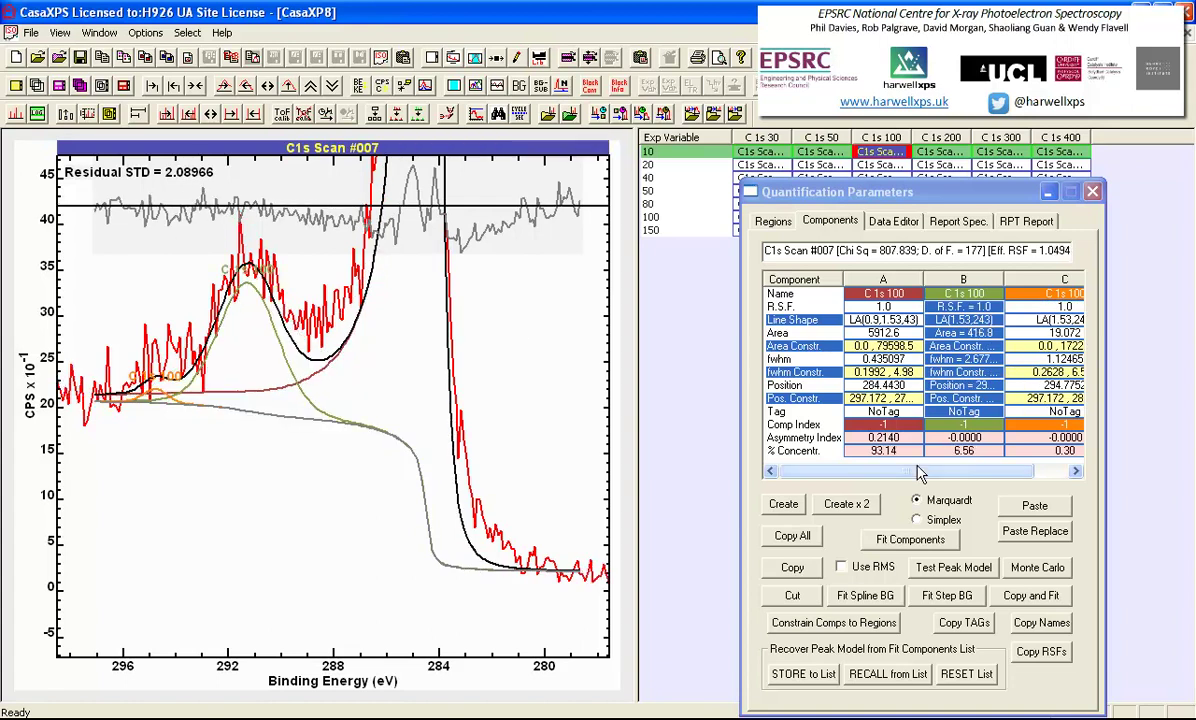
Limit the second component's fwhm to 3 eV, lower the third component's fwhm upper limit, and refit all components.
{"action": "left_click", "coordinate": [975, 372]}
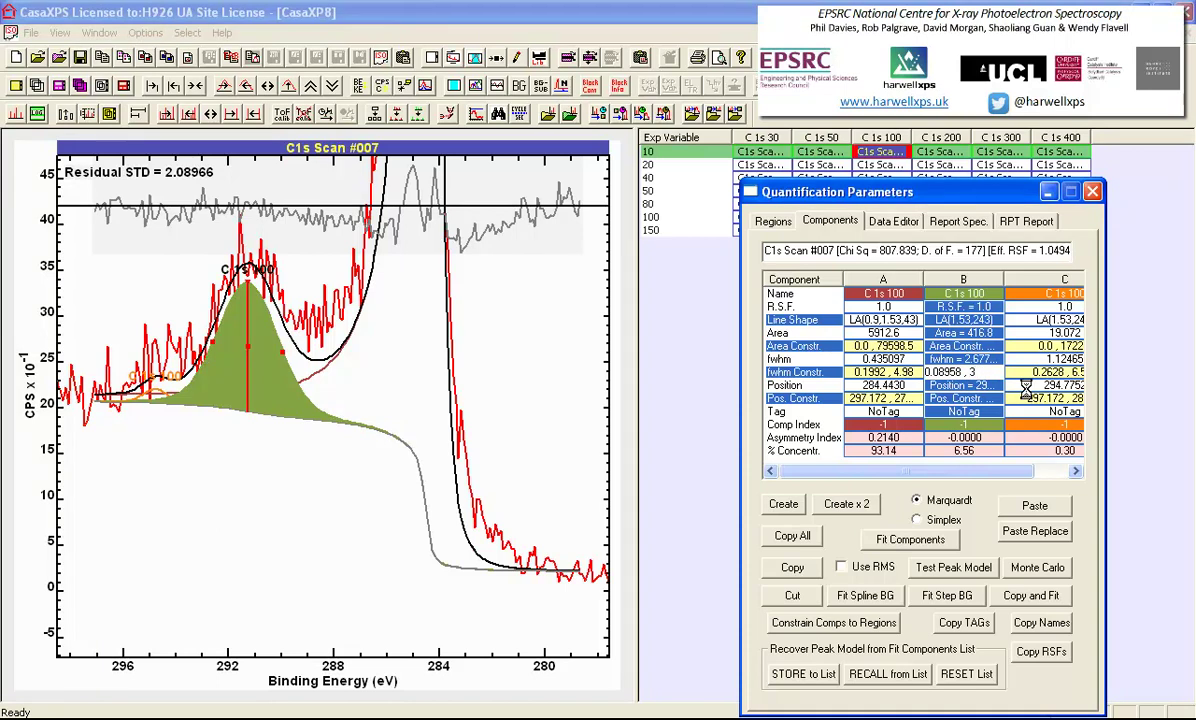
{"action": "key", "text": "Return"}
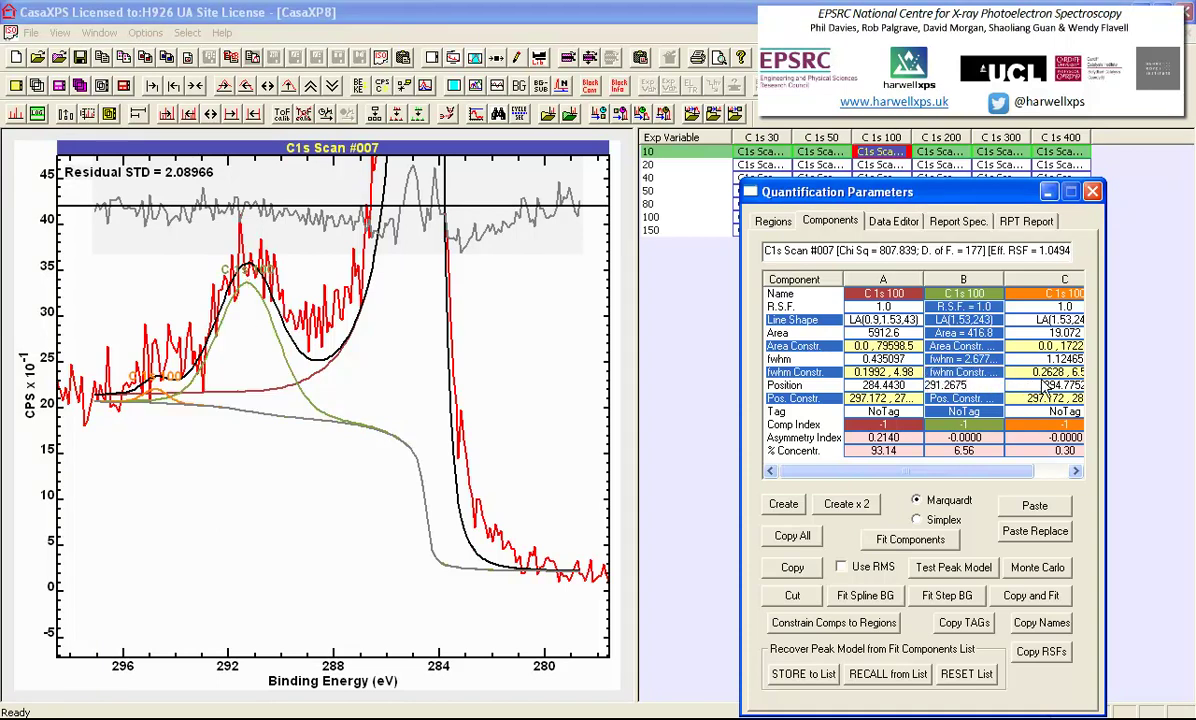
{"action": "left_click", "coordinate": [1045, 372]}
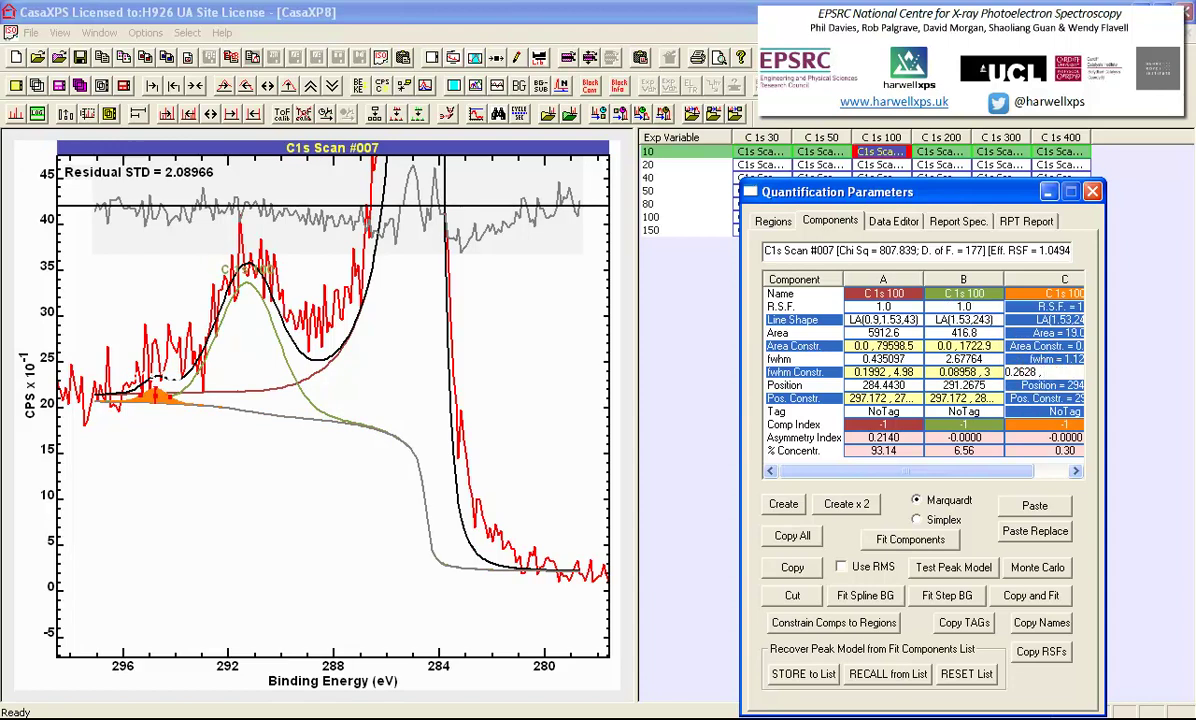
{"action": "key", "text": "Return"}
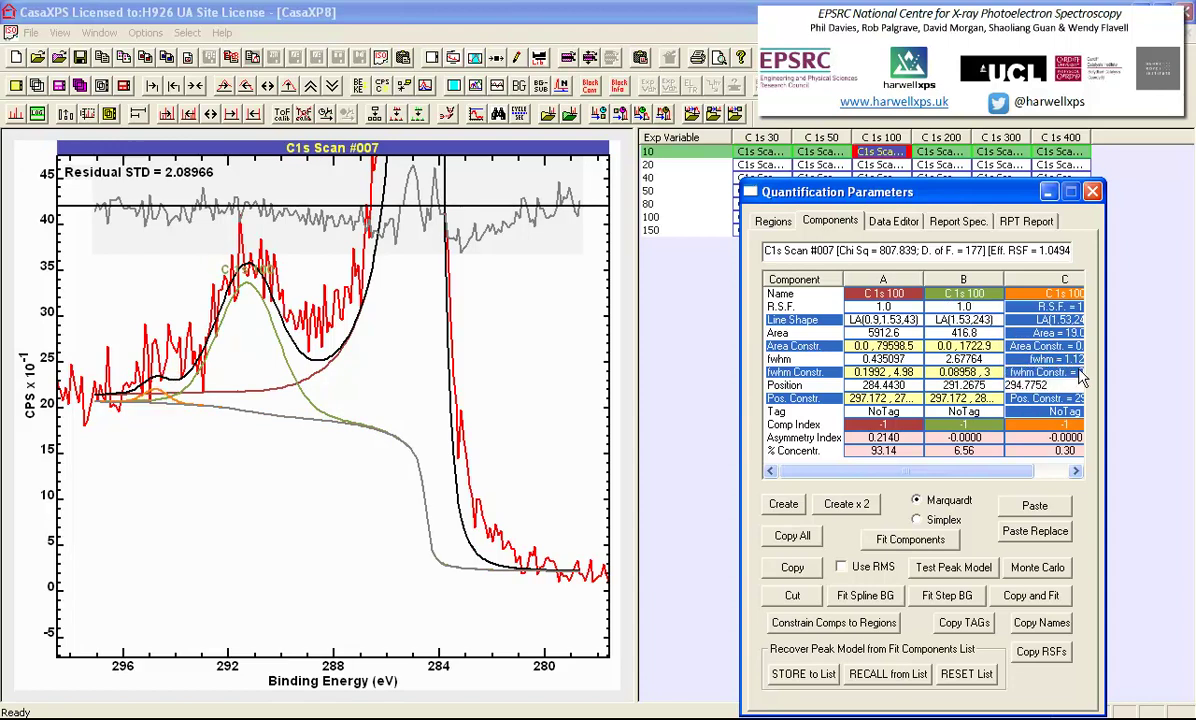
{"action": "left_click", "coordinate": [910, 540]}
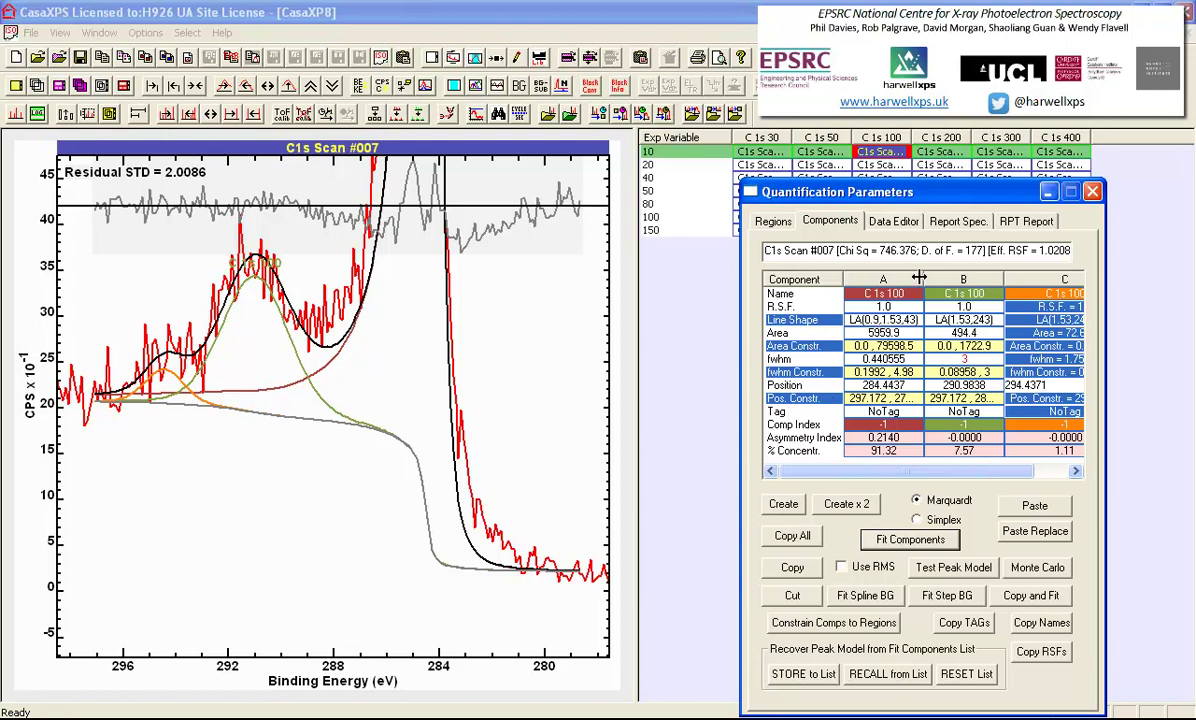
Test the peak model by scanning the main component's line shape over LA(0.9,[1.1475,1.9125],43).
{"action": "left_click_drag", "start_coordinate": [922, 279], "coordinate": [978, 285]}
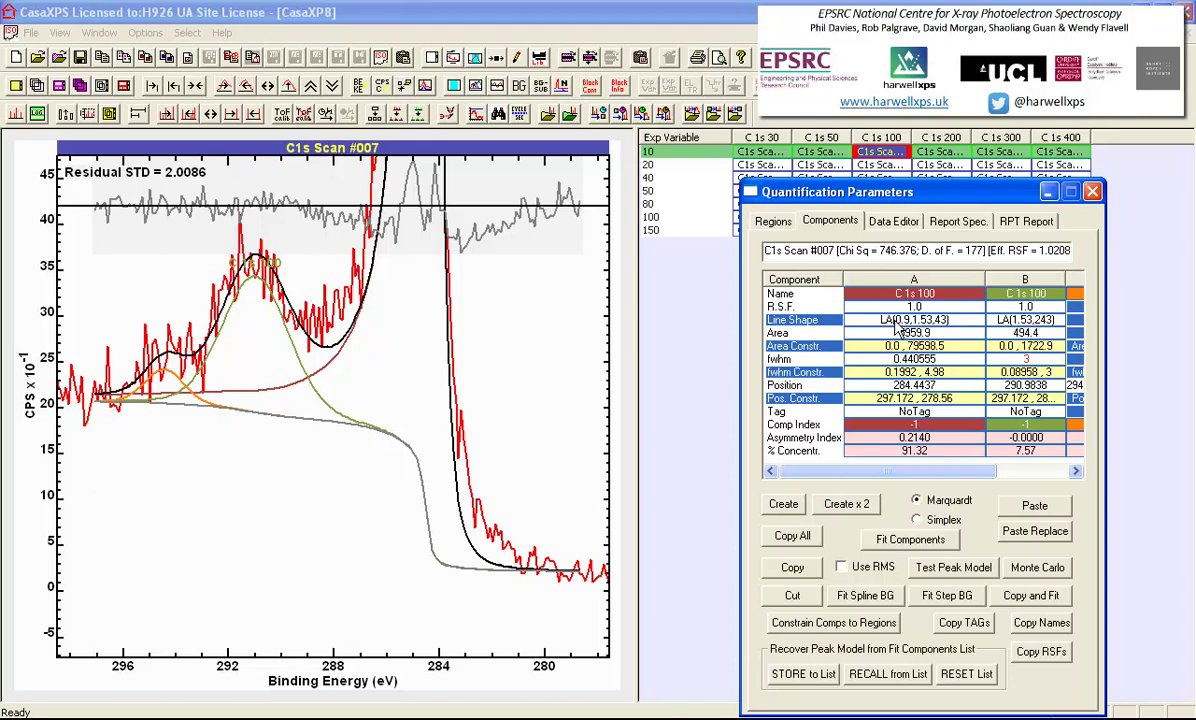
{"action": "left_click", "coordinate": [845, 306]}
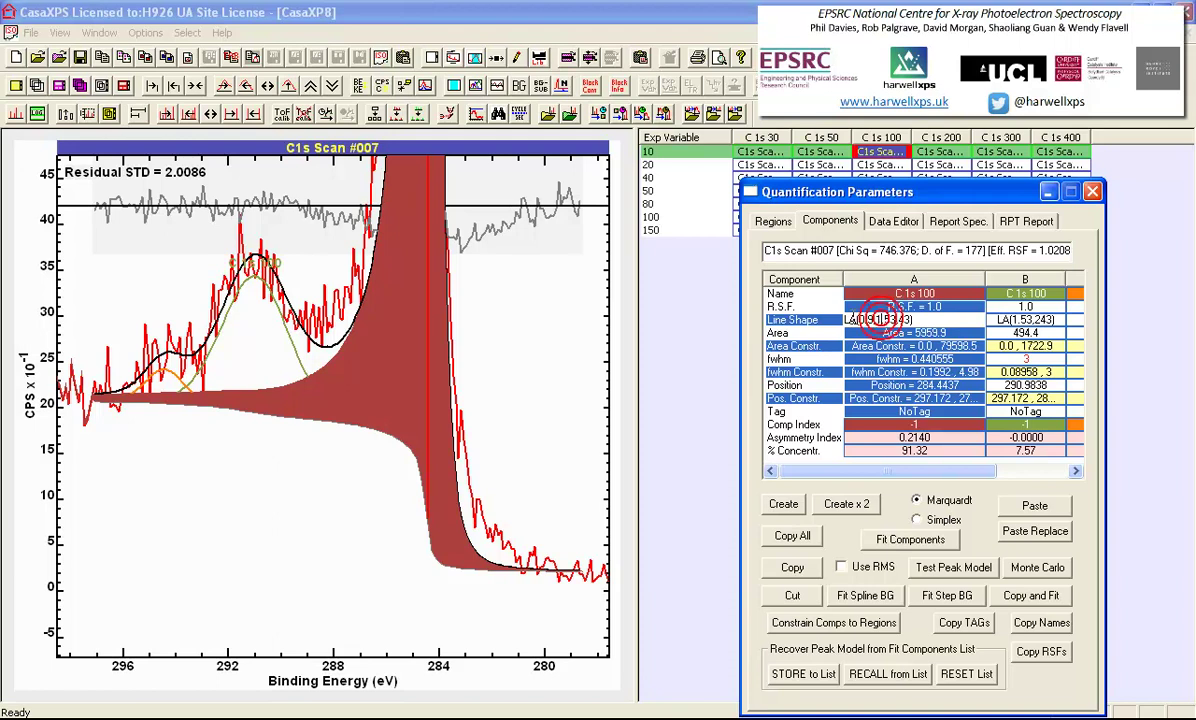
{"action": "left_click", "coordinate": [950, 570]}
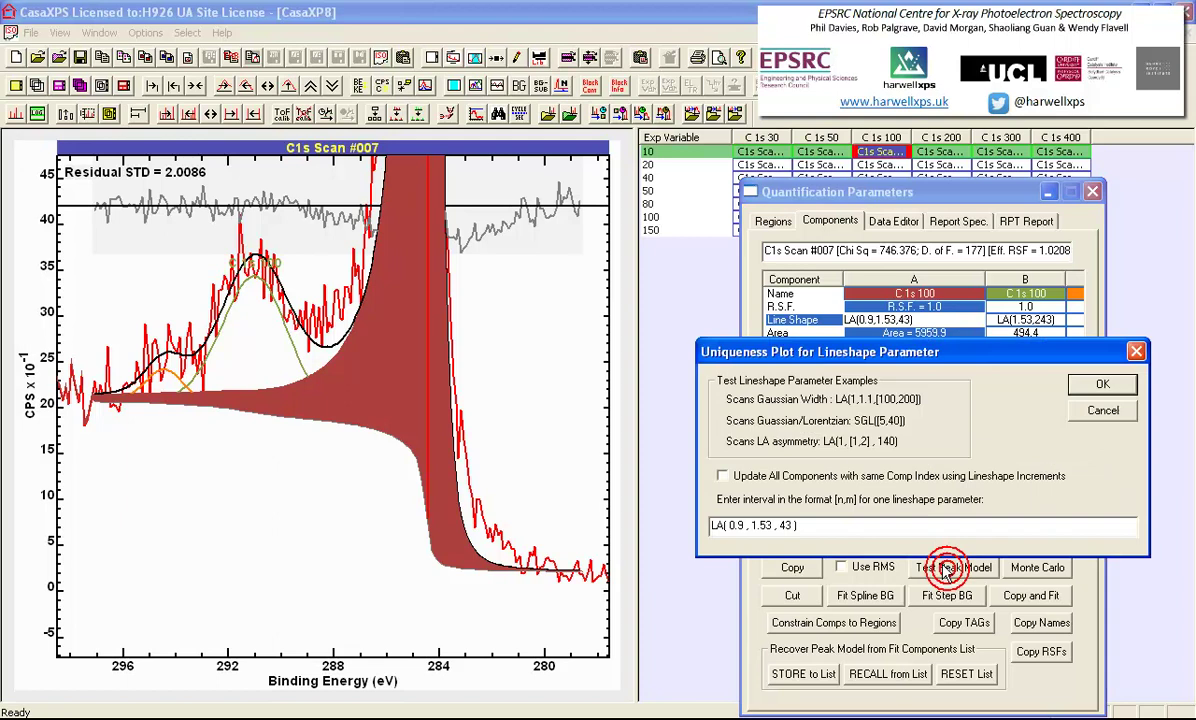
{"action": "double_click", "coordinate": [753, 525]}
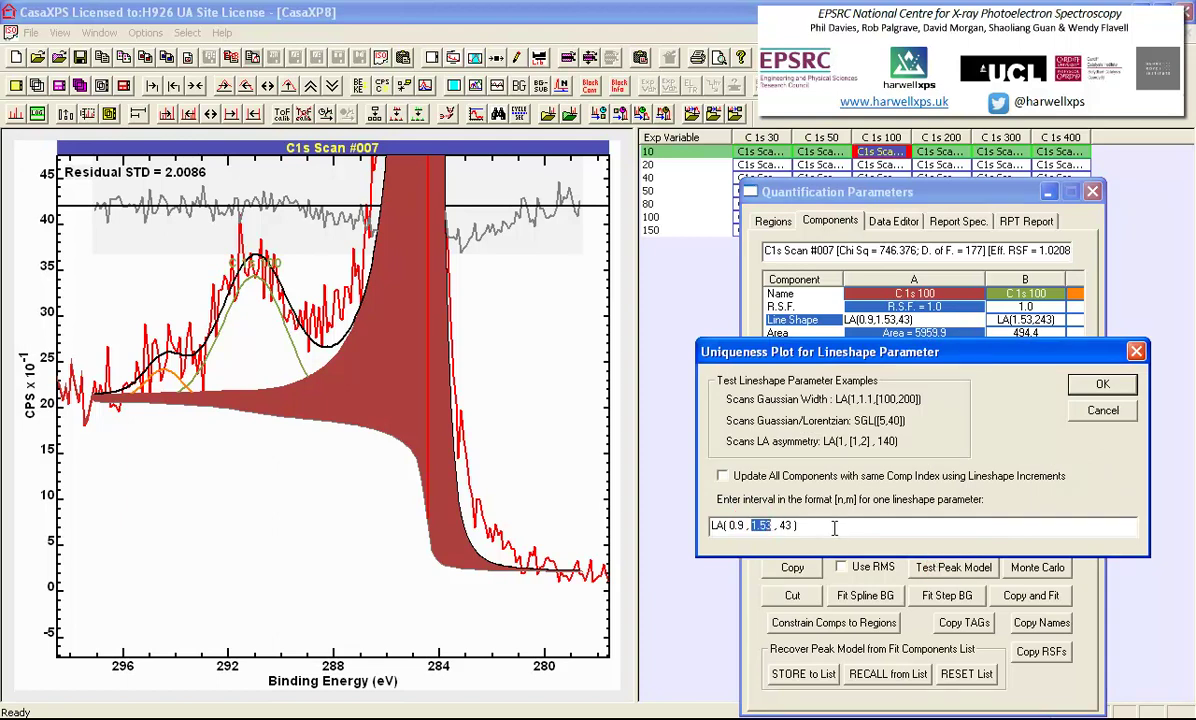
{"action": "type", "text": "["}
{"action": "type", "text": "1.1475 , 1.9125"}
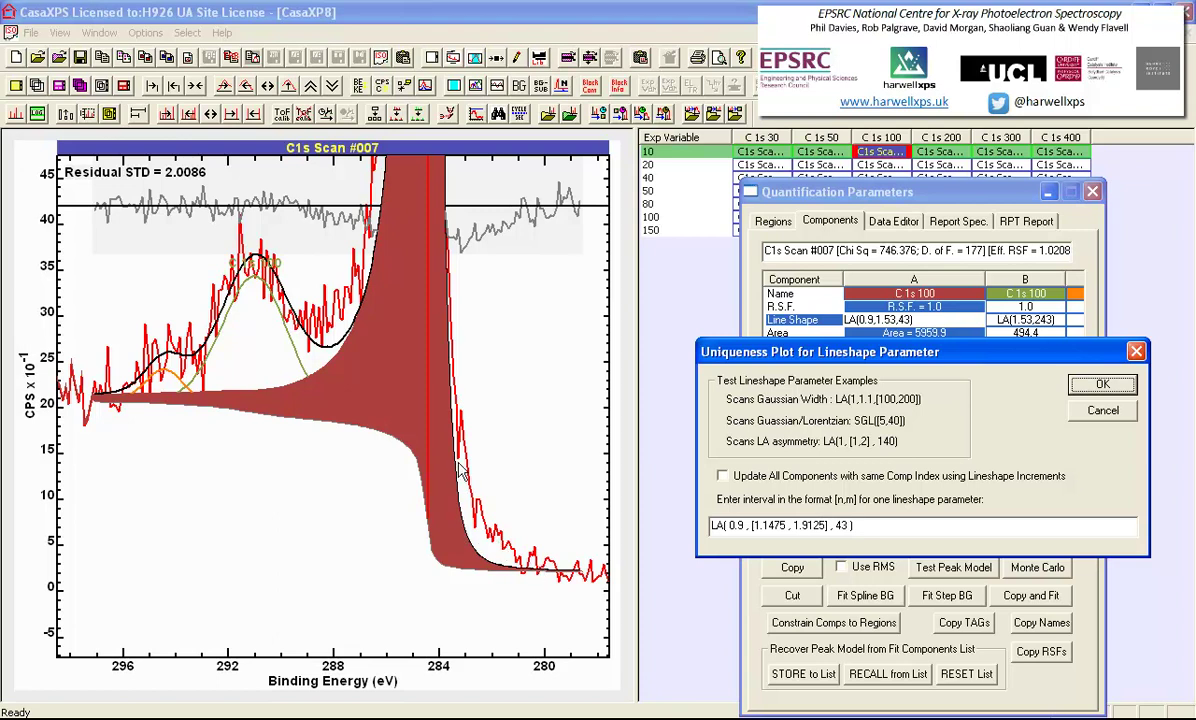
{"action": "left_click", "coordinate": [1090, 386]}
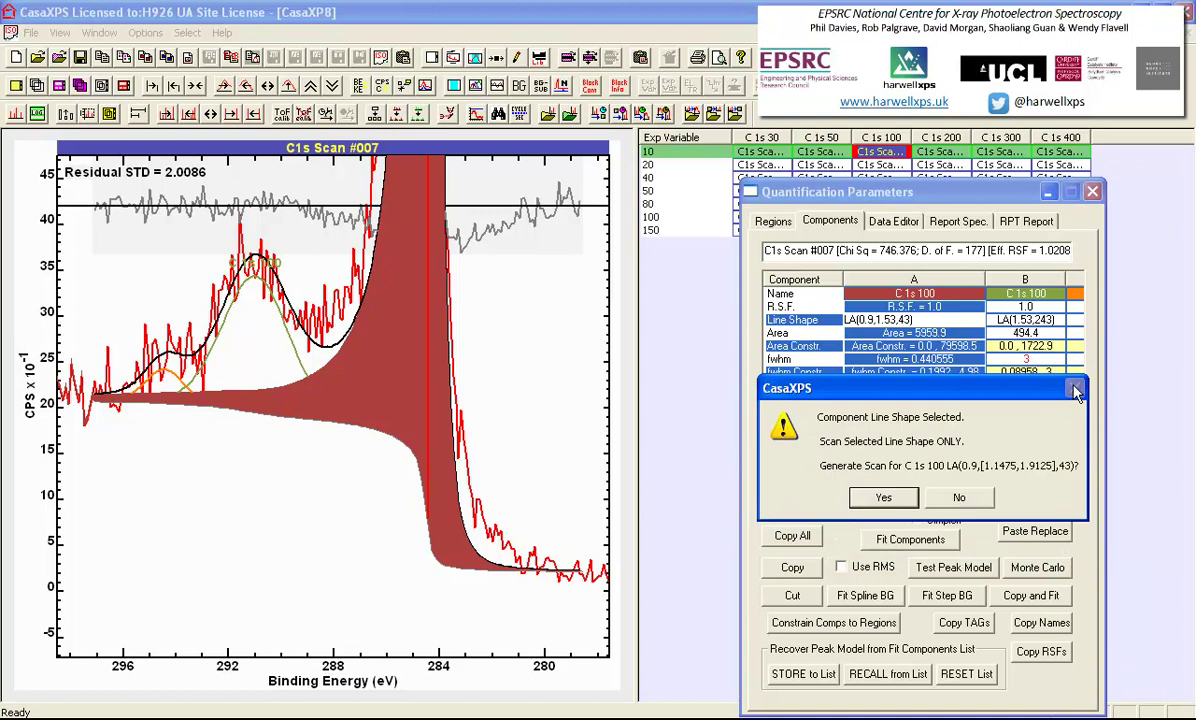
{"action": "left_click", "coordinate": [862, 497]}
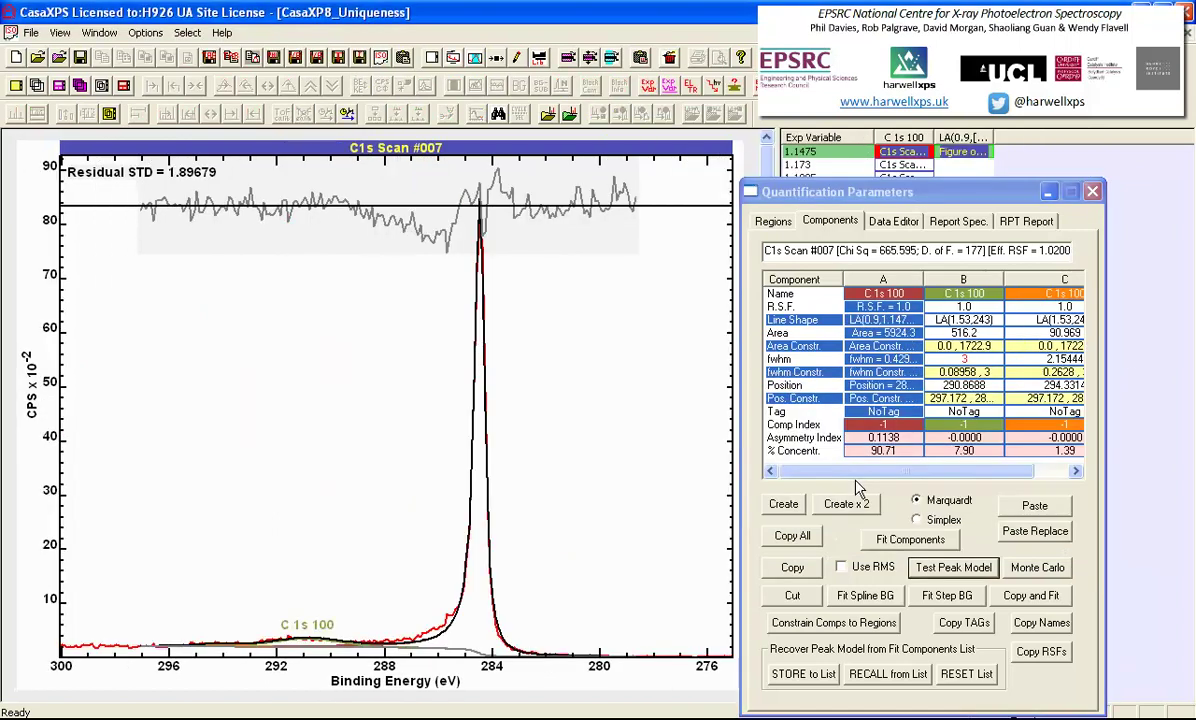
Browse the scanned fits from 1.1475 to 1.9125 and compare their residuals and residual STD.
{"action": "left_click_drag", "start_coordinate": [940, 190], "coordinate": [1041, 247]}
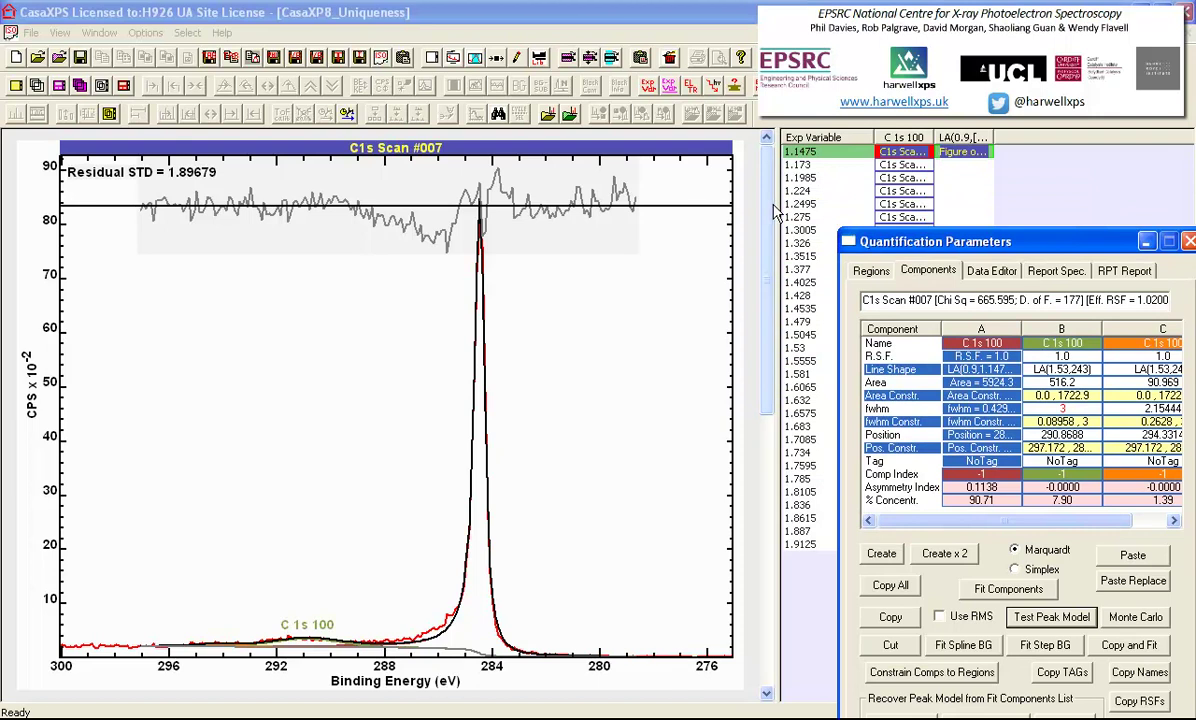
{"action": "left_click", "coordinate": [782, 192]}
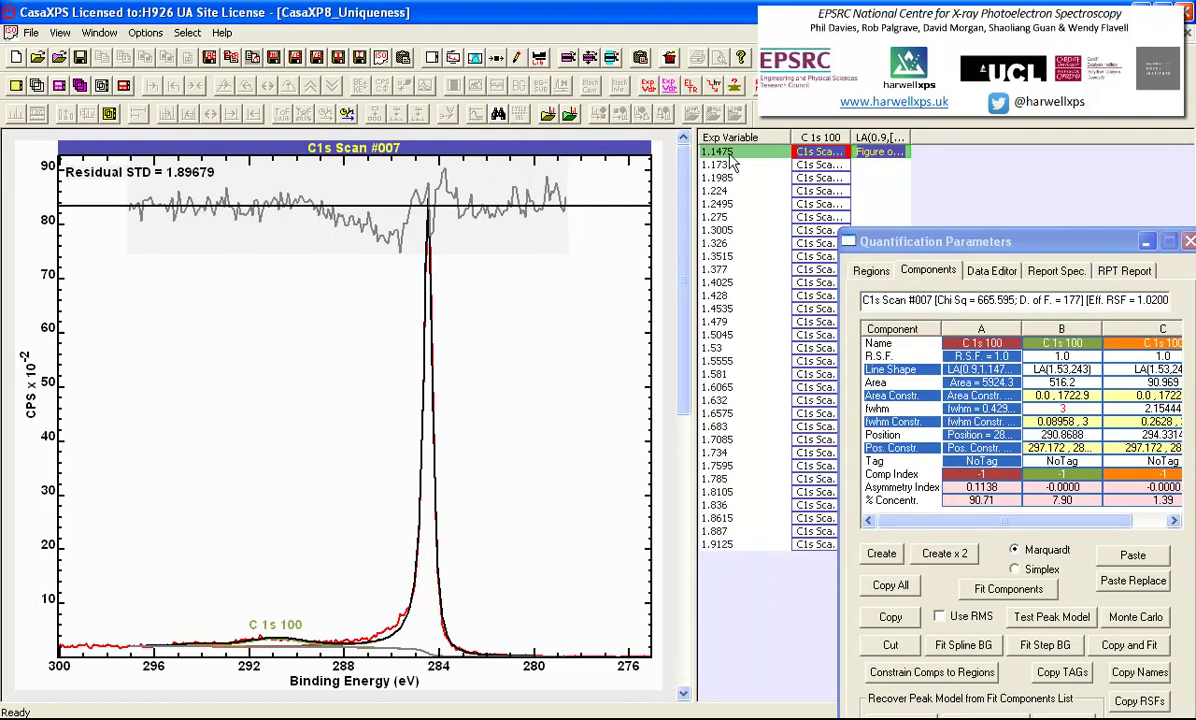
{"action": "left_click", "coordinate": [814, 157]}
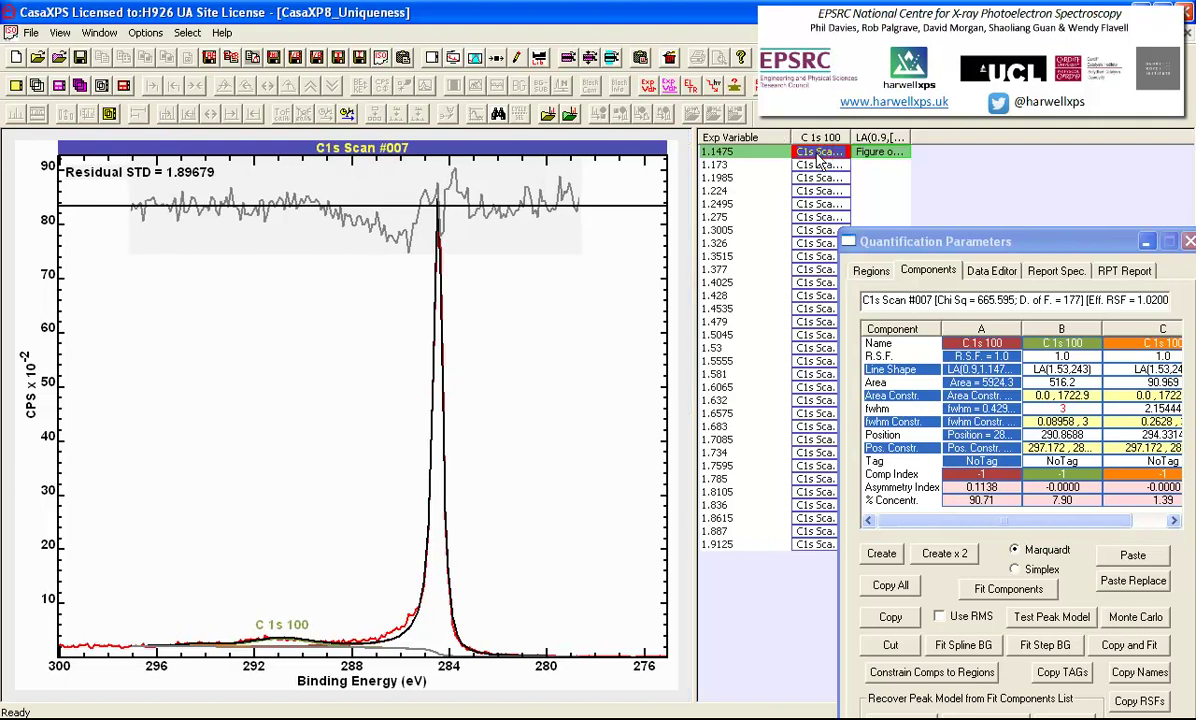
{"action": "key", "text": "Down"}
{"action": "key", "text": "Down"}
{"action": "key", "text": "Down"}
{"action": "key", "text": "Down"}
{"action": "key", "text": "Down"}
{"action": "key", "text": "Down"}
{"action": "key", "text": "Down"}
{"action": "key", "text": "Down"}
{"action": "key", "text": "Down"}
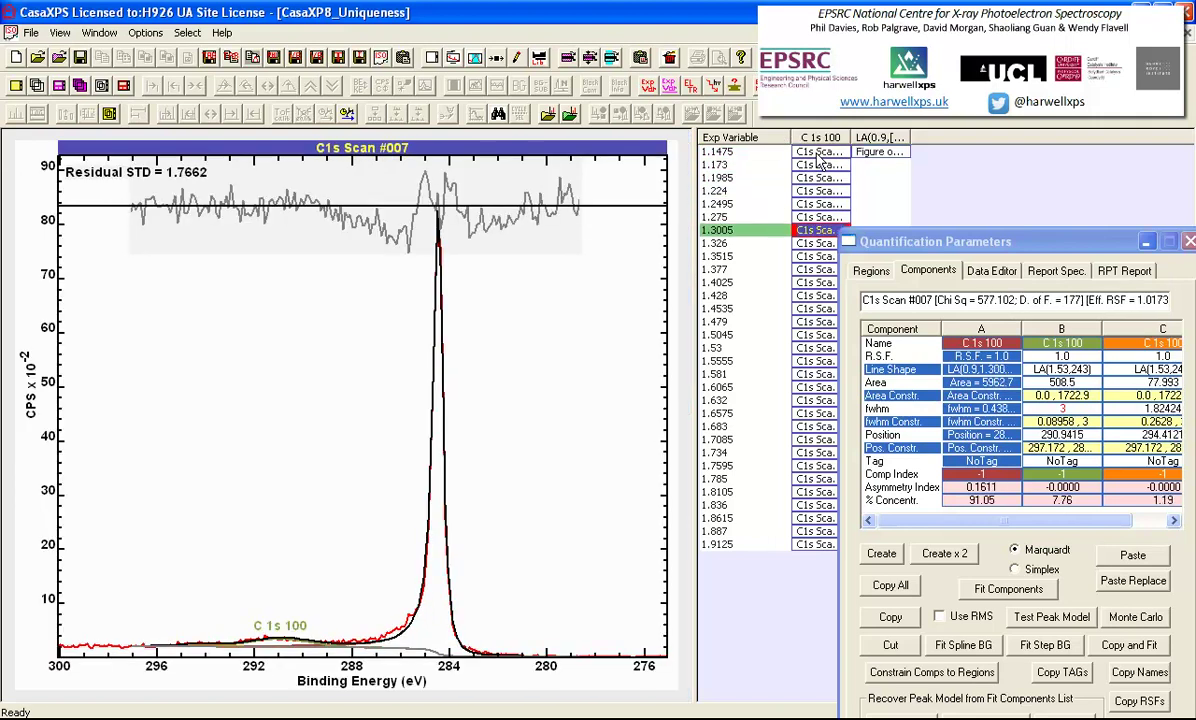
{"action": "key", "text": "Down"}
{"action": "key", "text": "Down"}
{"action": "key", "text": "Down"}
{"action": "key", "text": "Down"}
{"action": "key", "text": "Down"}
{"action": "key", "text": "Down"}
{"action": "key", "text": "Down"}
{"action": "key", "text": "Down"}
{"action": "key", "text": "Down"}
{"action": "key", "text": "Down"}
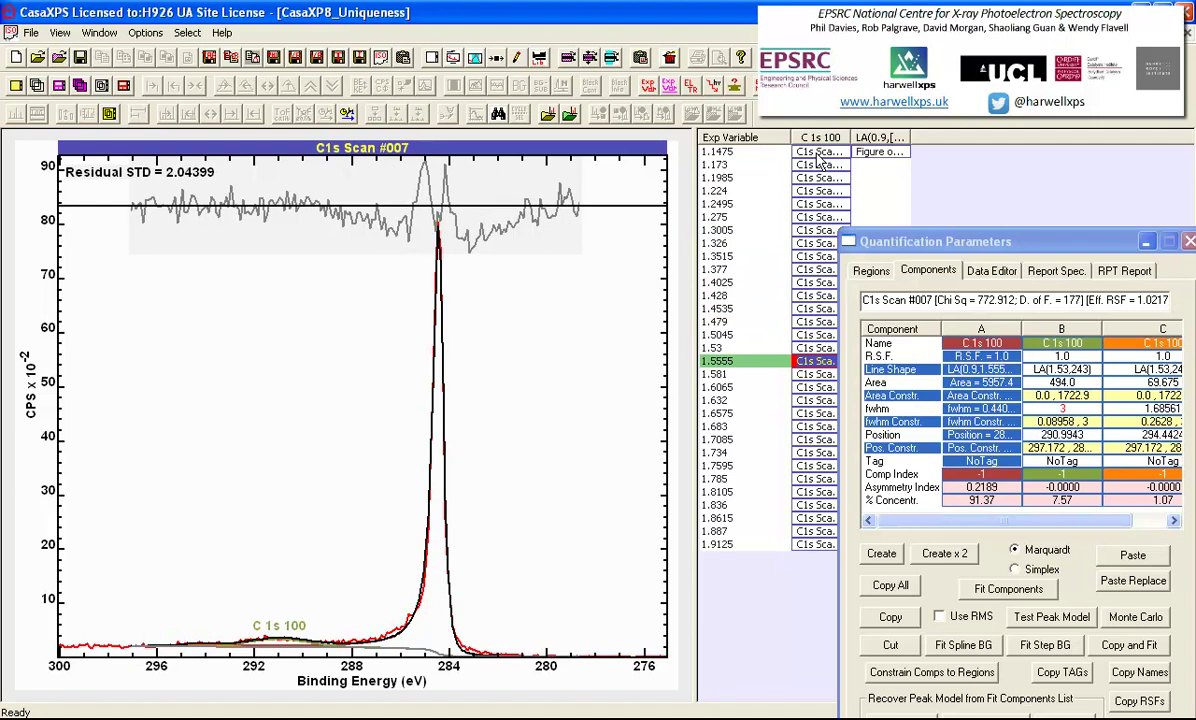
{"action": "key", "text": "Down"}
{"action": "key", "text": "Down"}
{"action": "key", "text": "Down"}
{"action": "key", "text": "Down"}
{"action": "key", "text": "Down"}
{"action": "key", "text": "Down"}
{"action": "key", "text": "Down"}
{"action": "key", "text": "Down"}
{"action": "key", "text": "Down"}
{"action": "key", "text": "Down"}
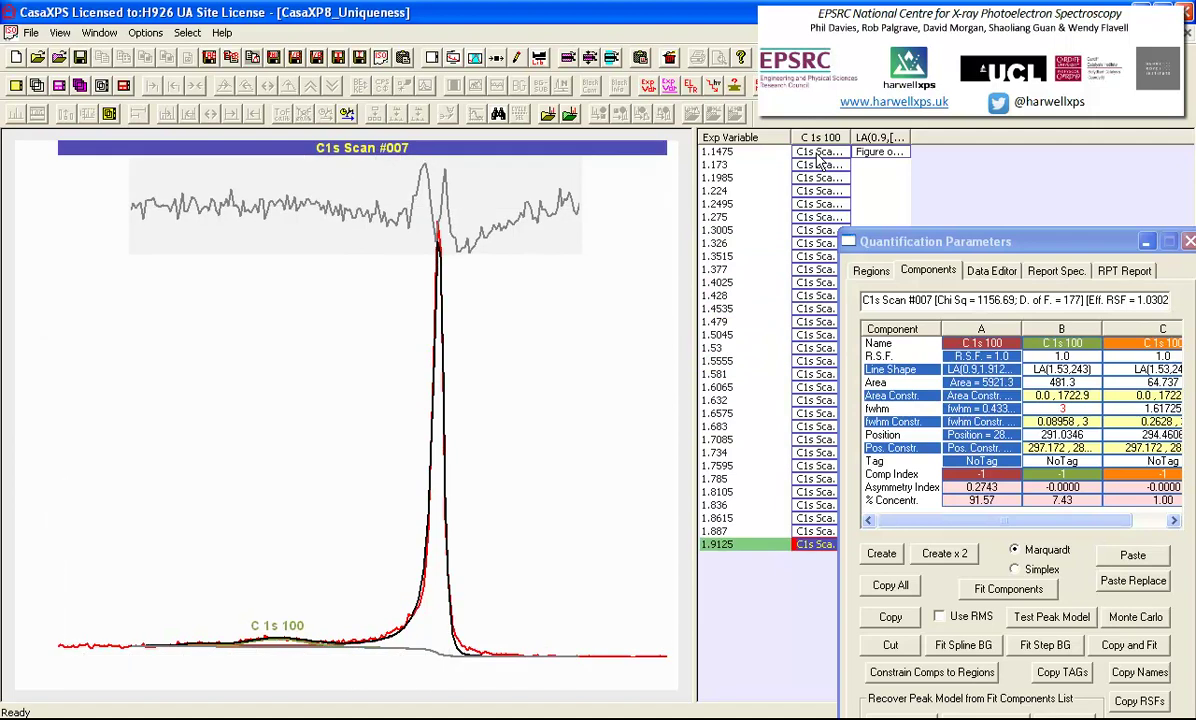
Return to the scanned fit for 1.1985 and examine how the envelope follows the data at the peak base.
{"action": "key", "text": "Up"}
{"action": "key", "text": "Up"}
{"action": "key", "text": "Up"}
{"action": "key", "text": "Up"}
{"action": "key", "text": "Up"}
{"action": "key", "text": "Up"}
{"action": "key", "text": "Up"}
{"action": "key", "text": "Up"}
{"action": "key", "text": "Up"}
{"action": "key", "text": "Up"}
{"action": "key", "text": "Up"}
{"action": "key", "text": "Up"}
{"action": "key", "text": "Up"}
{"action": "key", "text": "Up"}
{"action": "key", "text": "Up"}
{"action": "key", "text": "Up"}
{"action": "key", "text": "Up"}
{"action": "key", "text": "Up"}
{"action": "key", "text": "Up"}
{"action": "key", "text": "Up"}
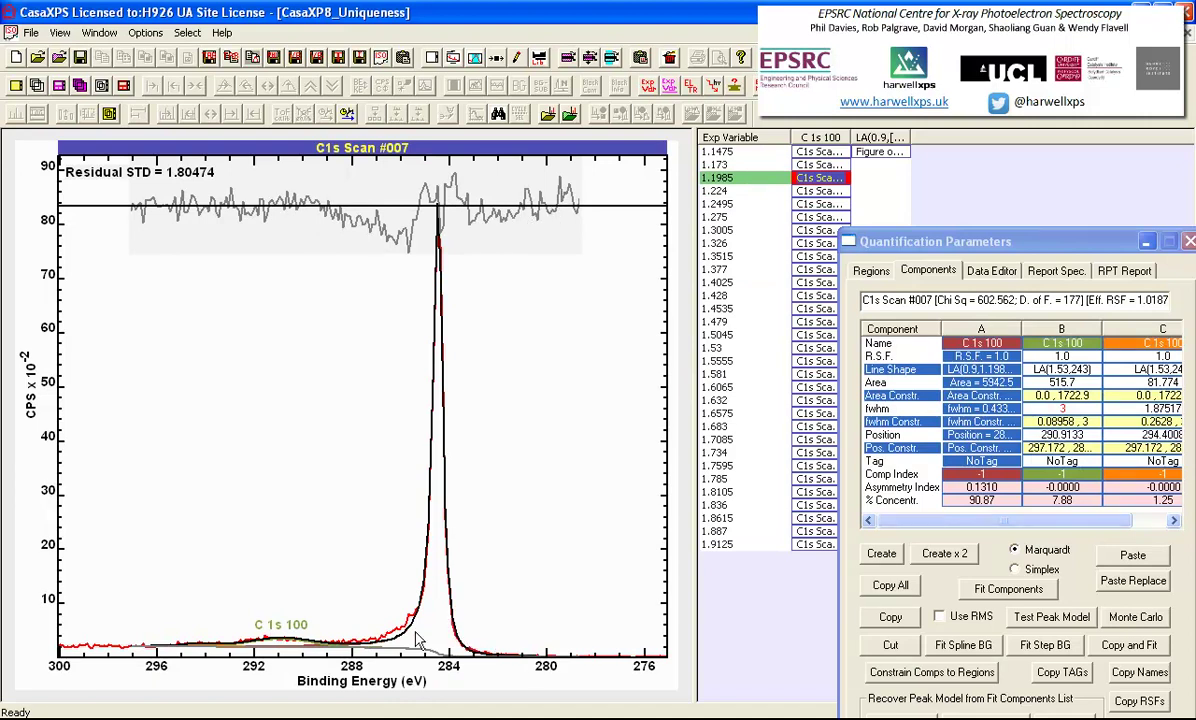
{"action": "left_click_drag", "start_coordinate": [98, 618], "coordinate": [525, 627]}
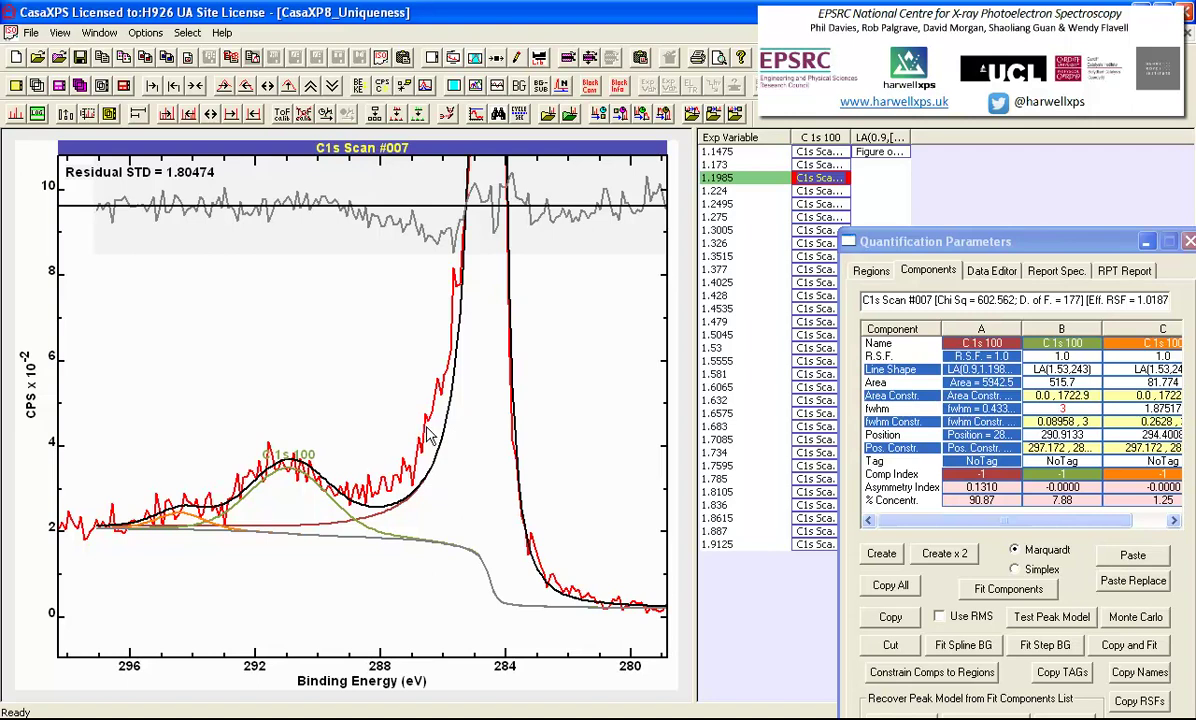
Test the peak model again from the 1.1985 fit, scanning the main component's line shape over LA([0.675,1.125],1.1985,43).
{"action": "left_click", "coordinate": [967, 370]}
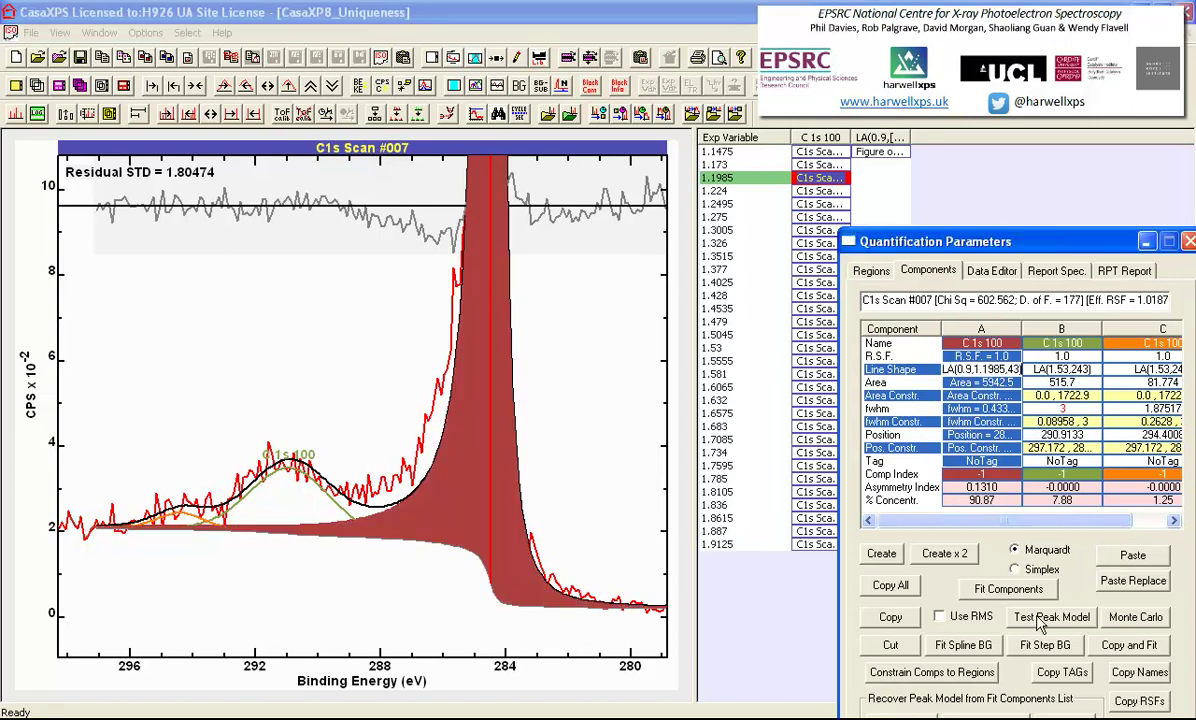
{"action": "left_click", "coordinate": [1050, 617]}
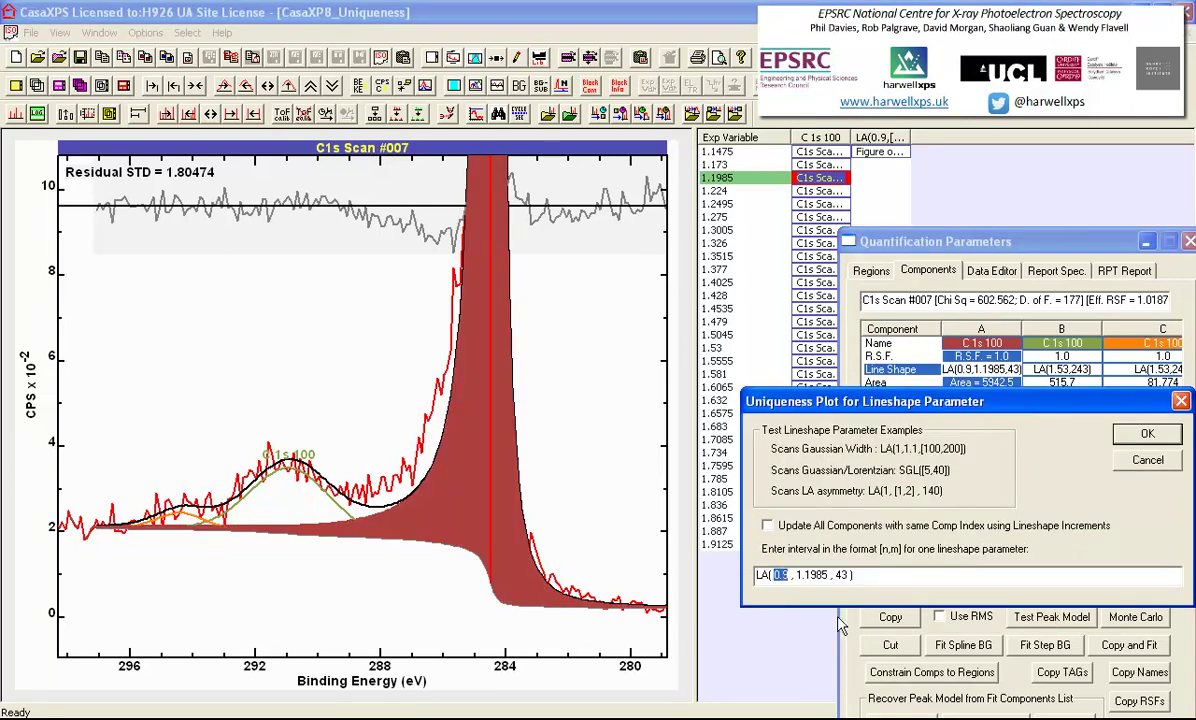
{"action": "left_click_drag", "start_coordinate": [774, 575], "coordinate": [789, 575]}
{"action": "type", "text": "["}
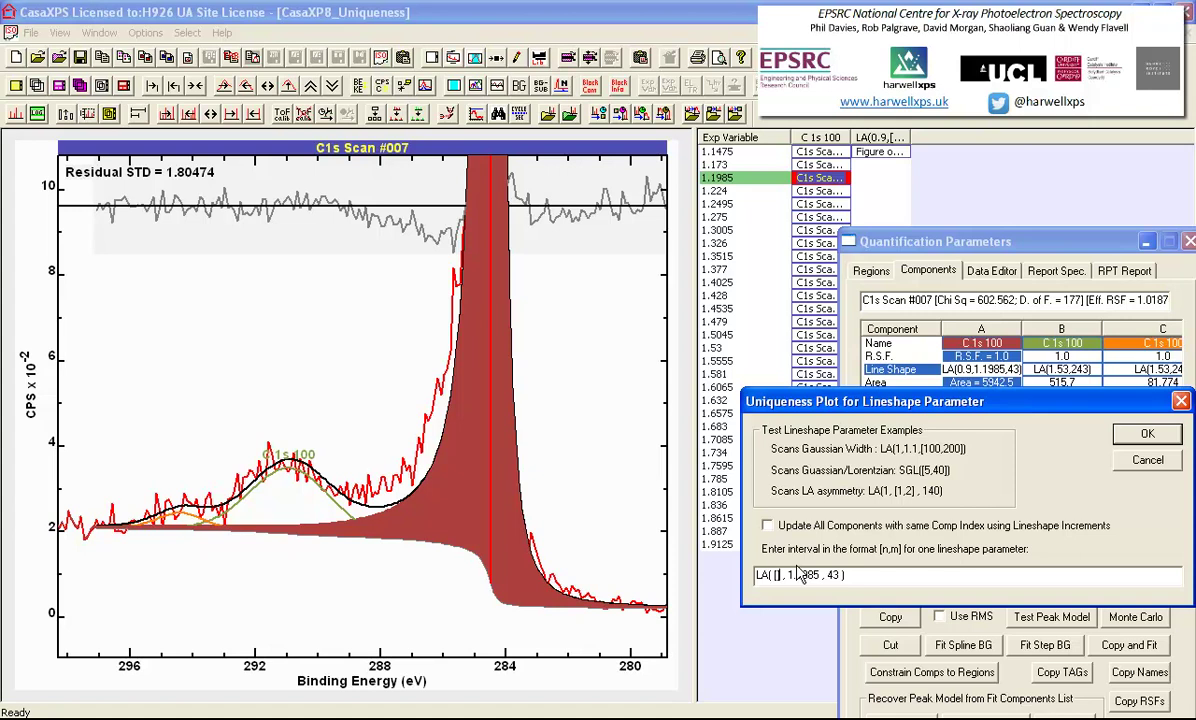
{"action": "type", "text": "0.675, 1.125"}
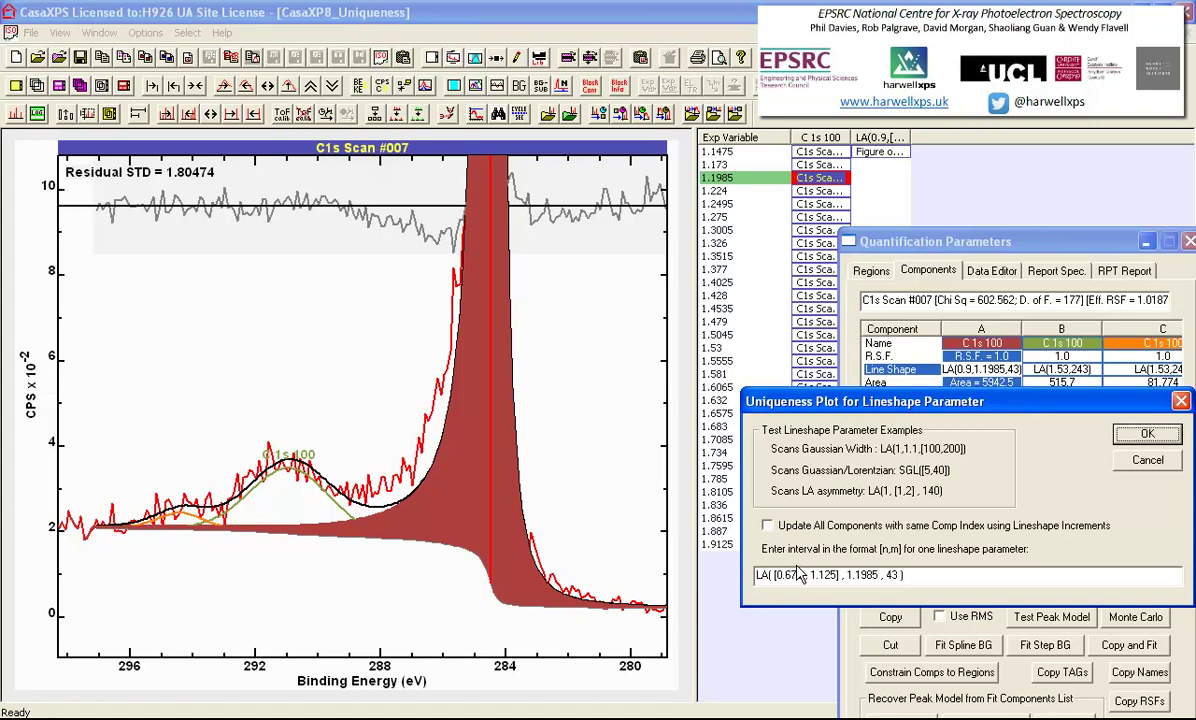
{"action": "key", "text": "Return"}
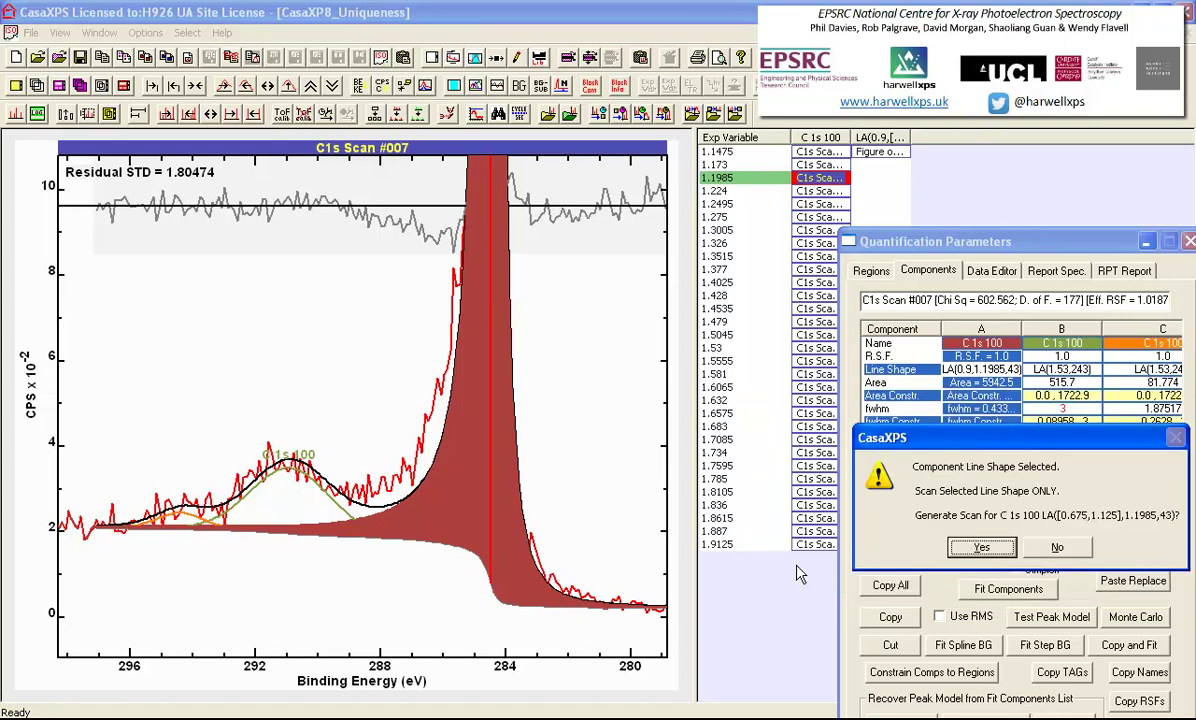
{"action": "key", "text": "Return"}
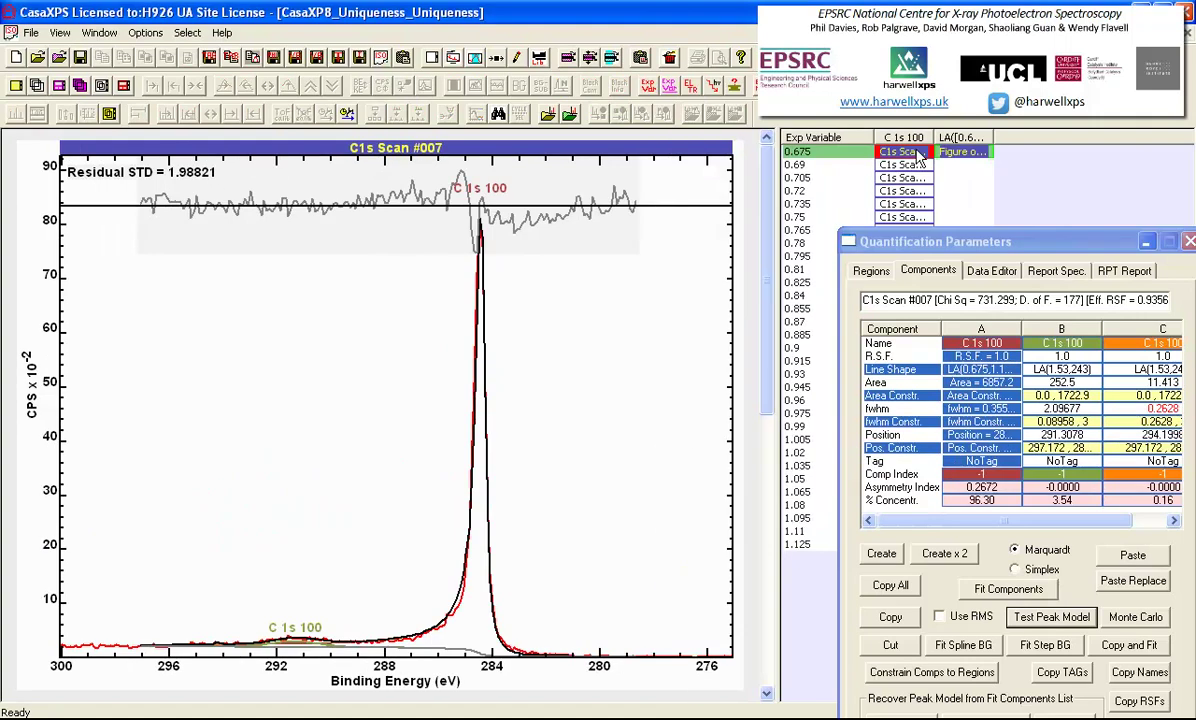
{"action": "left_click_drag", "start_coordinate": [776, 187], "coordinate": [700, 190]}
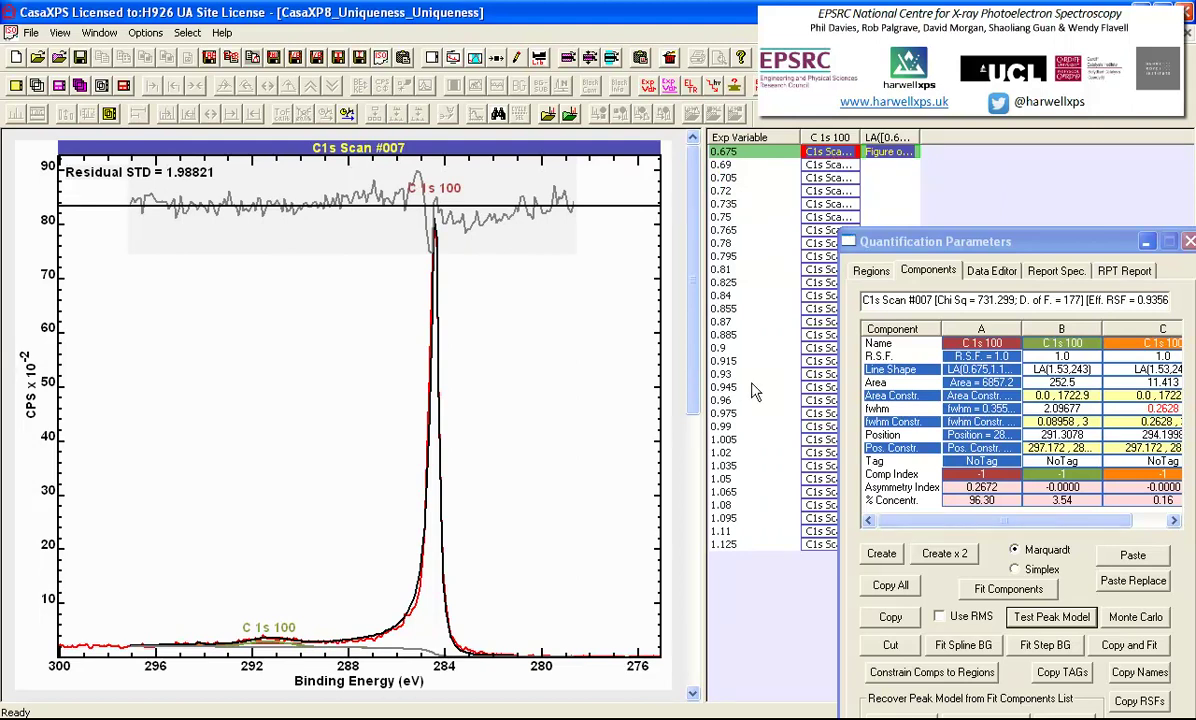
View the scan's Figure of Merit, then browse the fits from 0.675 up to 0.78 and compare their residual STD.
{"action": "left_click", "coordinate": [889, 152]}
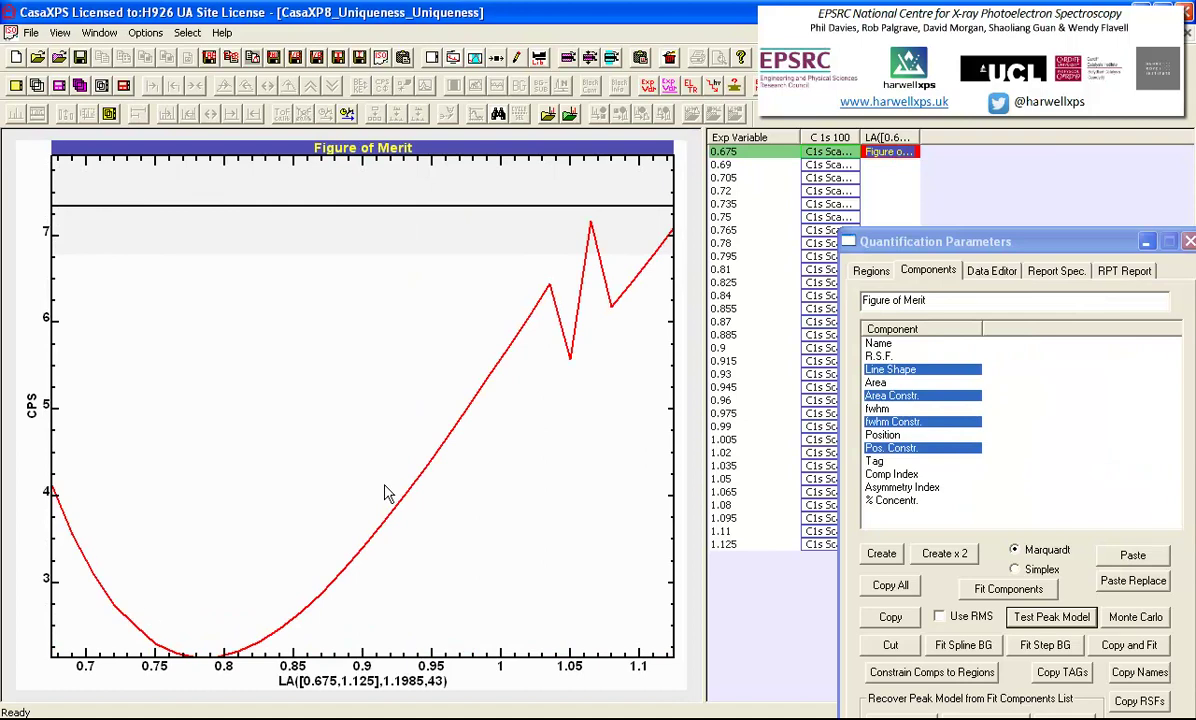
{"action": "left_click", "coordinate": [820, 151]}
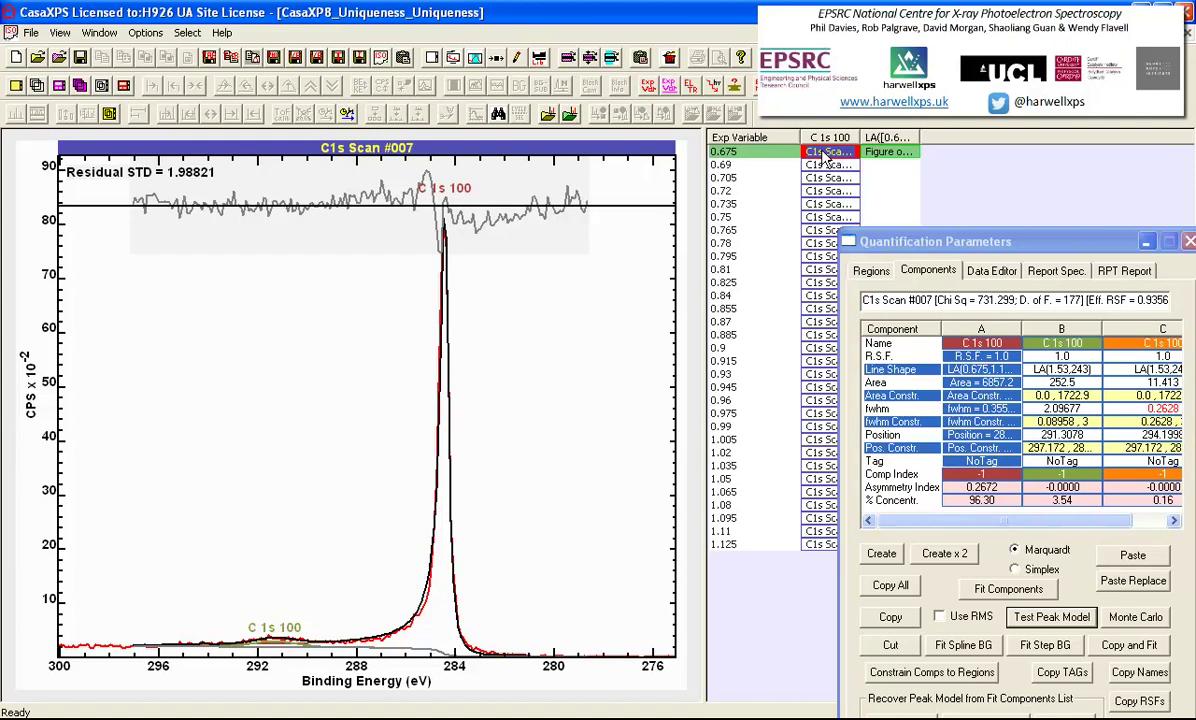
{"action": "key", "text": "Down"}
{"action": "key", "text": "Down"}
{"action": "key", "text": "Down"}
{"action": "key", "text": "Down"}
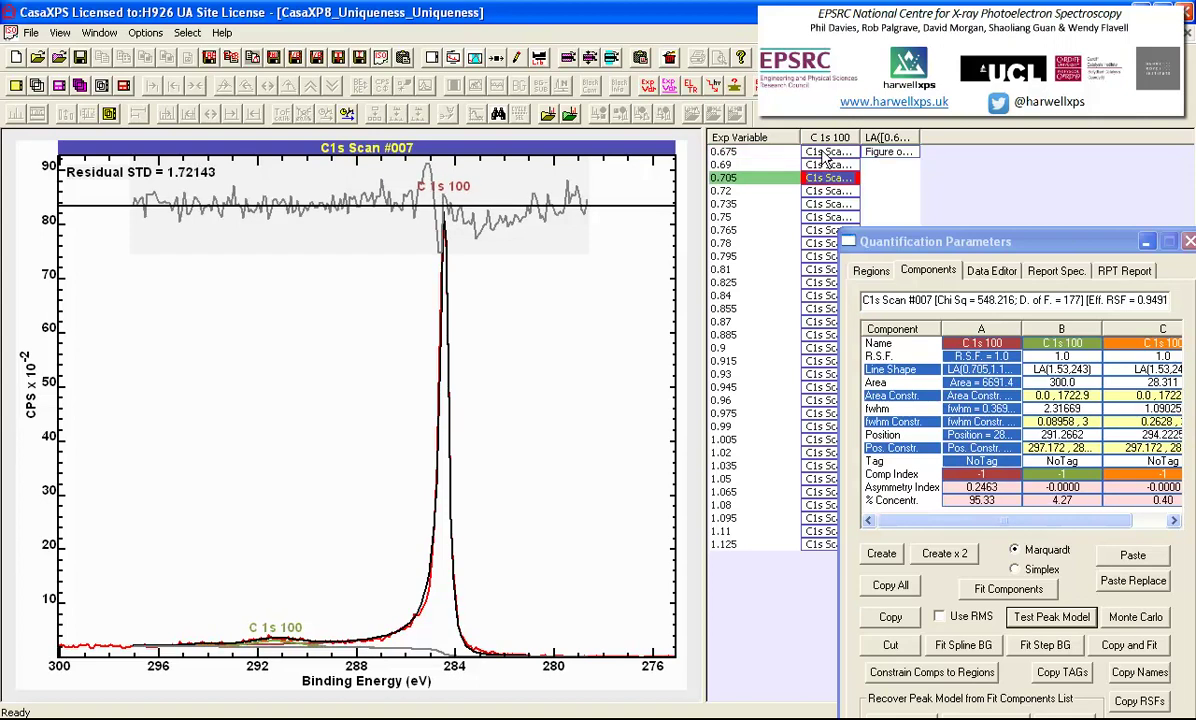
{"action": "key", "text": "Down"}
{"action": "key", "text": "Down"}
{"action": "key", "text": "Down"}
{"action": "key", "text": "Down"}
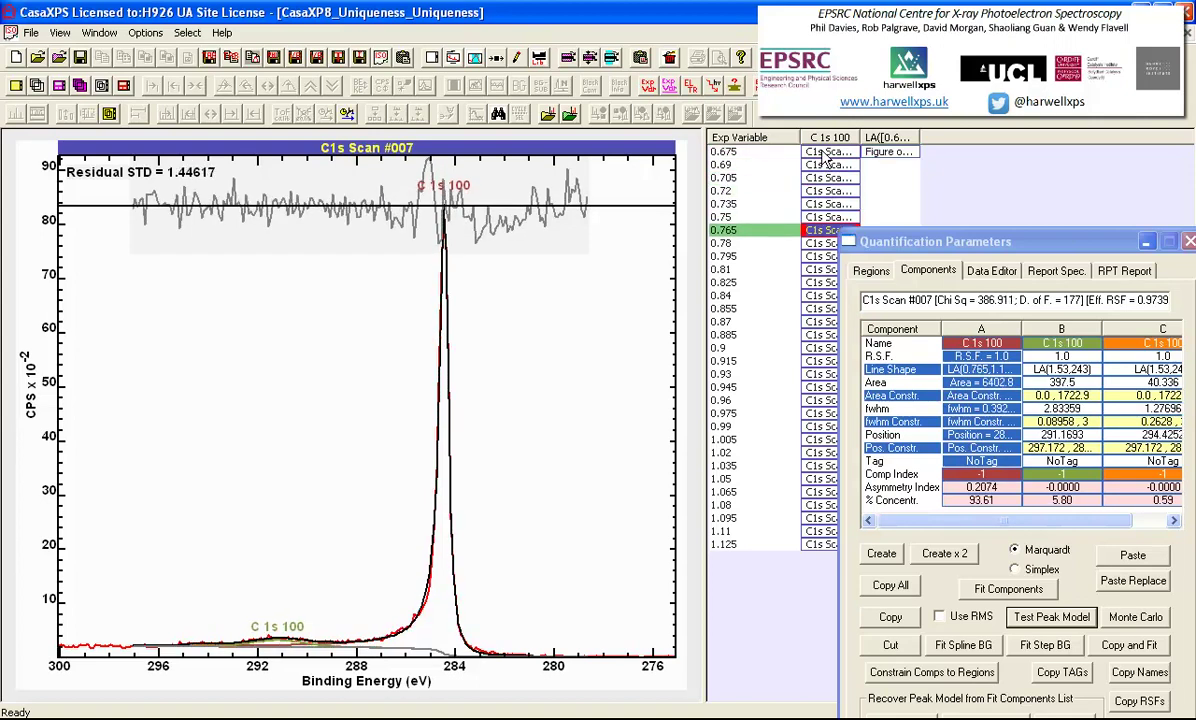
{"action": "key", "text": "Up"}
{"action": "key", "text": "Up"}
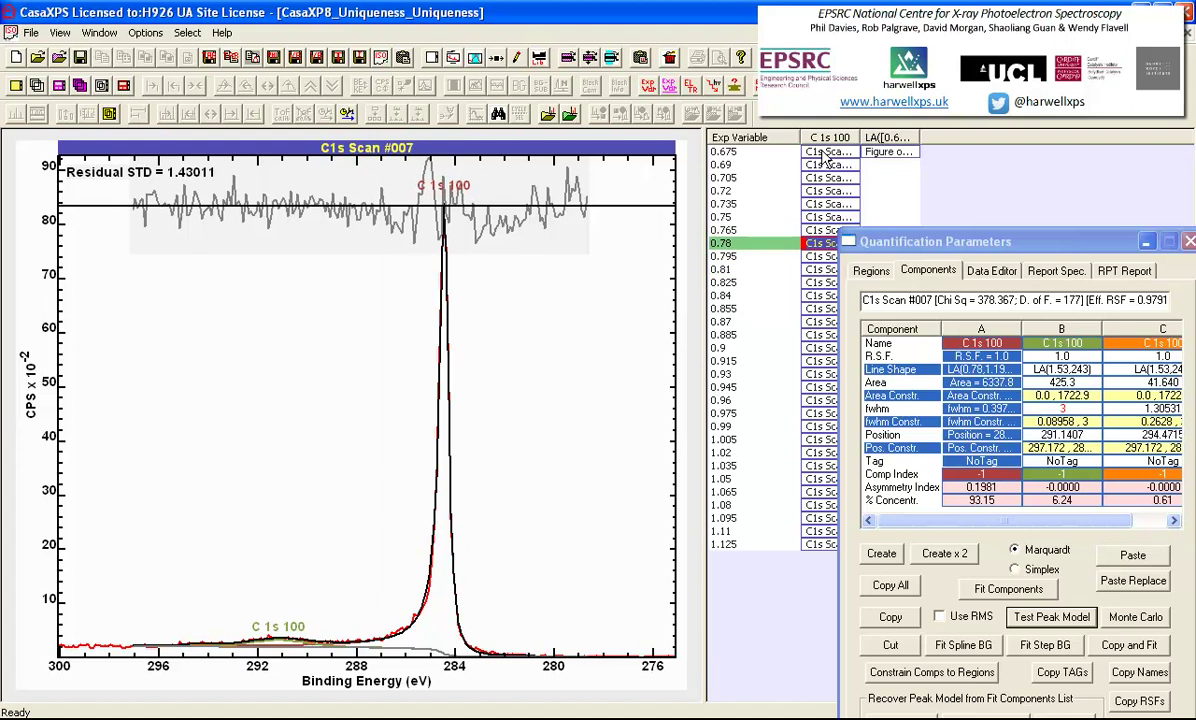
{"action": "key", "text": "Down"}
Test the peak model from the 0.78 fit, scanning the main component's line shape over LA(0.78,1.1985,[20,60]).
{"action": "left_click", "coordinate": [128, 592]}
{"action": "left_click_drag", "start_coordinate": [128, 597], "coordinate": [610, 655]}
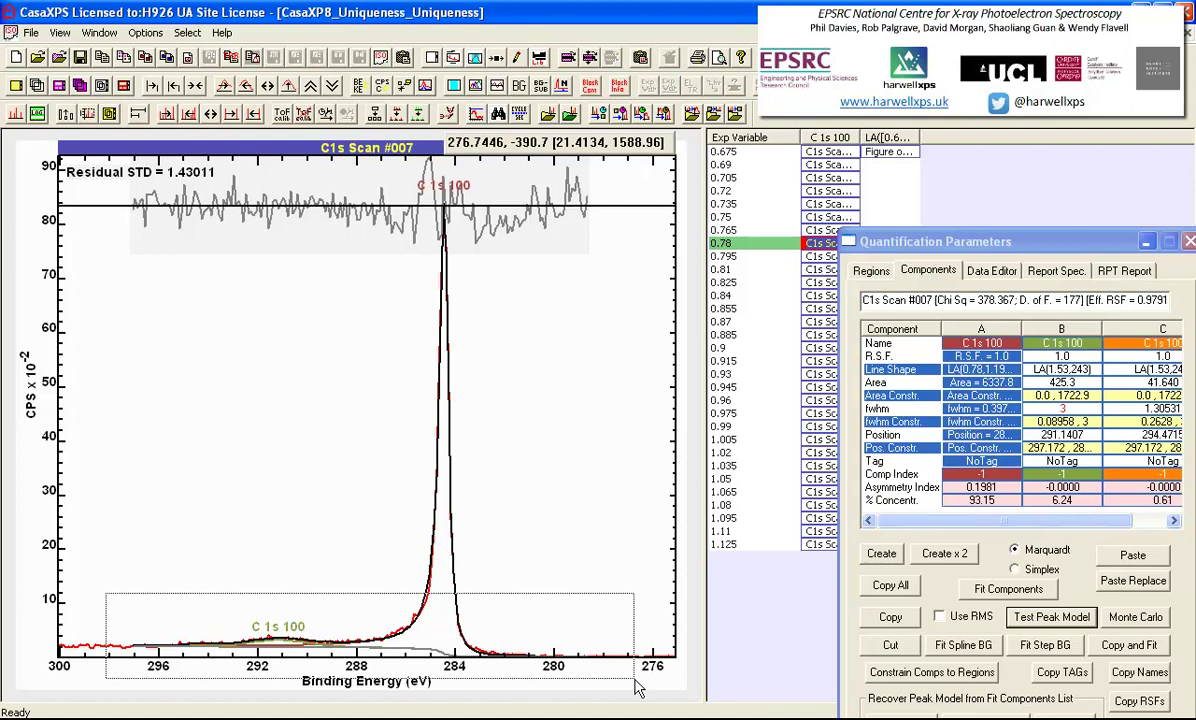
{"action": "left_click", "coordinate": [603, 630]}
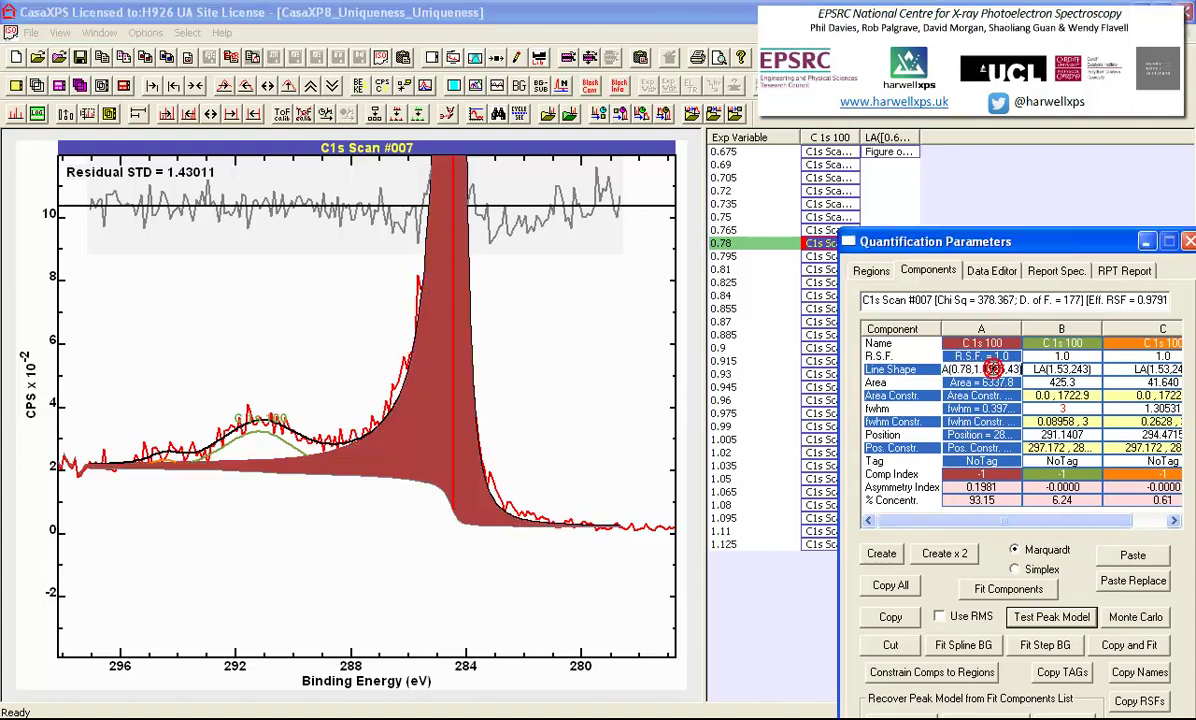
{"action": "left_click", "coordinate": [955, 369]}
{"action": "left_click", "coordinate": [1030, 614]}
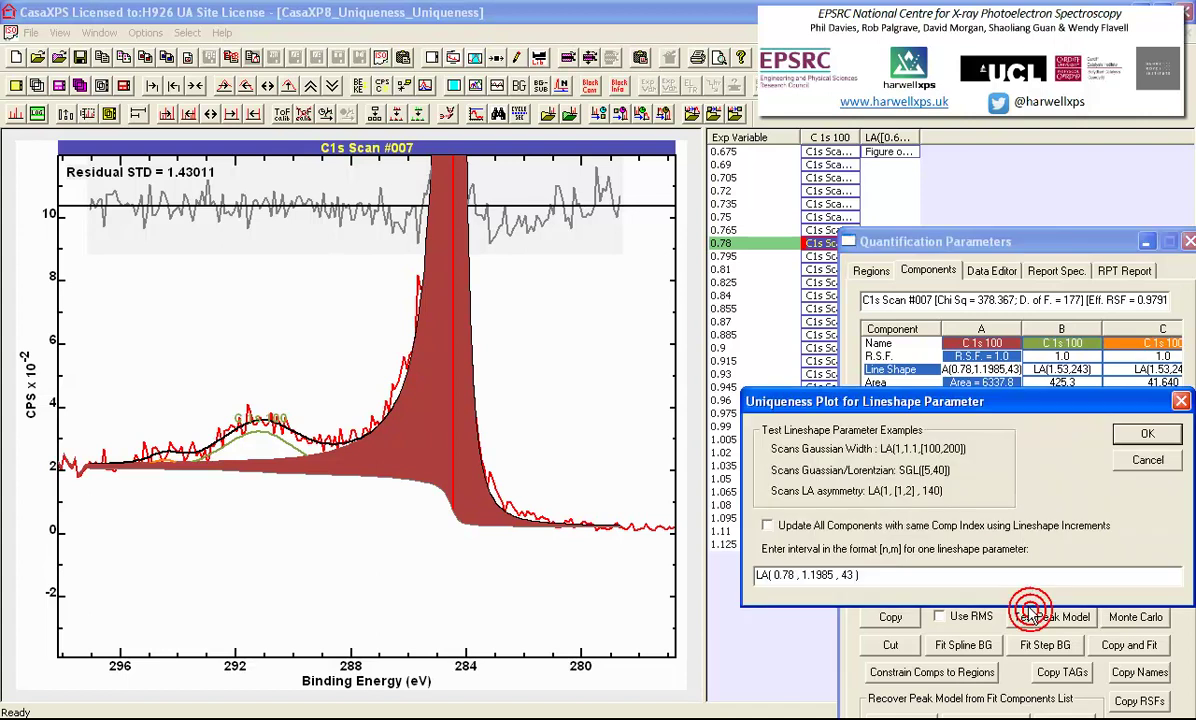
{"action": "double_click", "coordinate": [845, 575]}
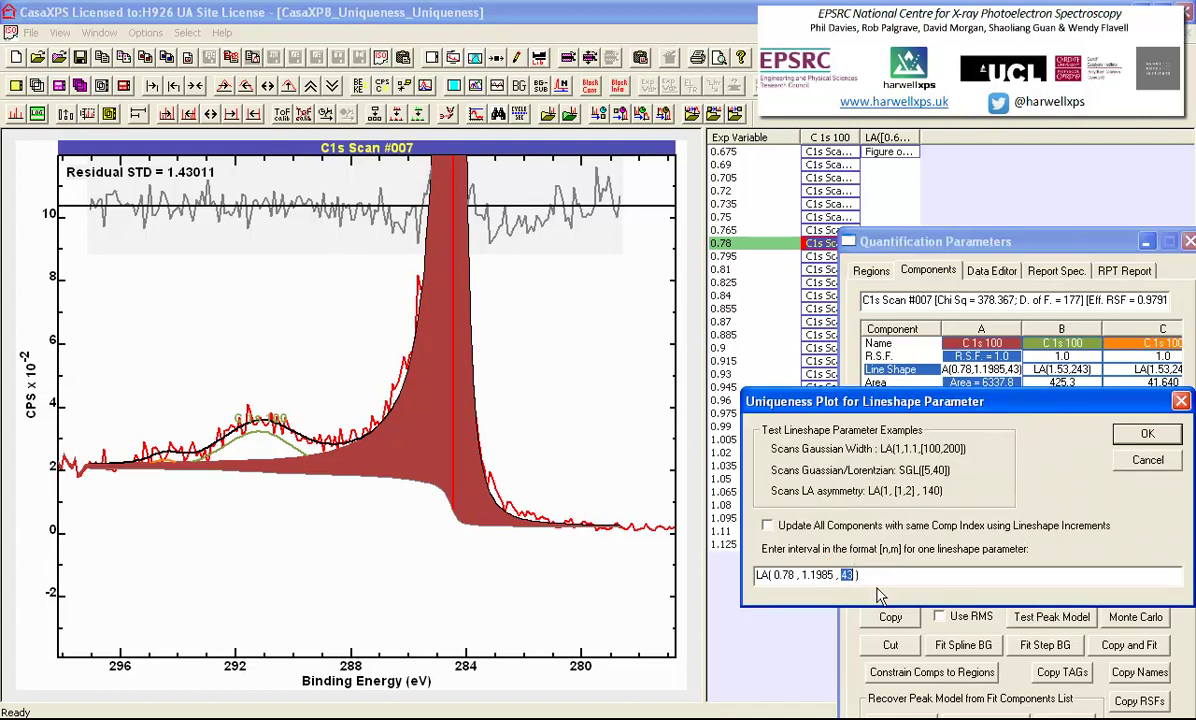
{"action": "type", "text": "[20,60"}
{"action": "key", "text": "Return"}
{"action": "key", "text": "Return"}
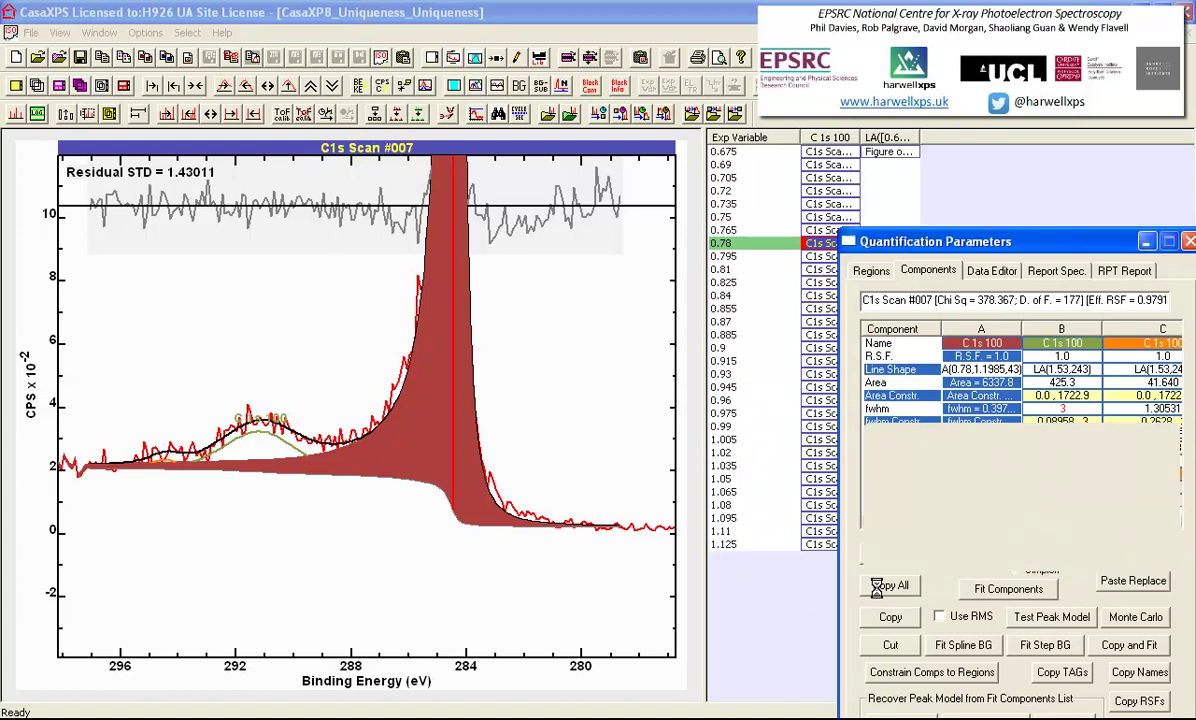
View the new scan's Figure of Merit and browse the fits from 20 to 50.6667, comparing their residuals.
{"action": "left_click", "coordinate": [955, 151]}
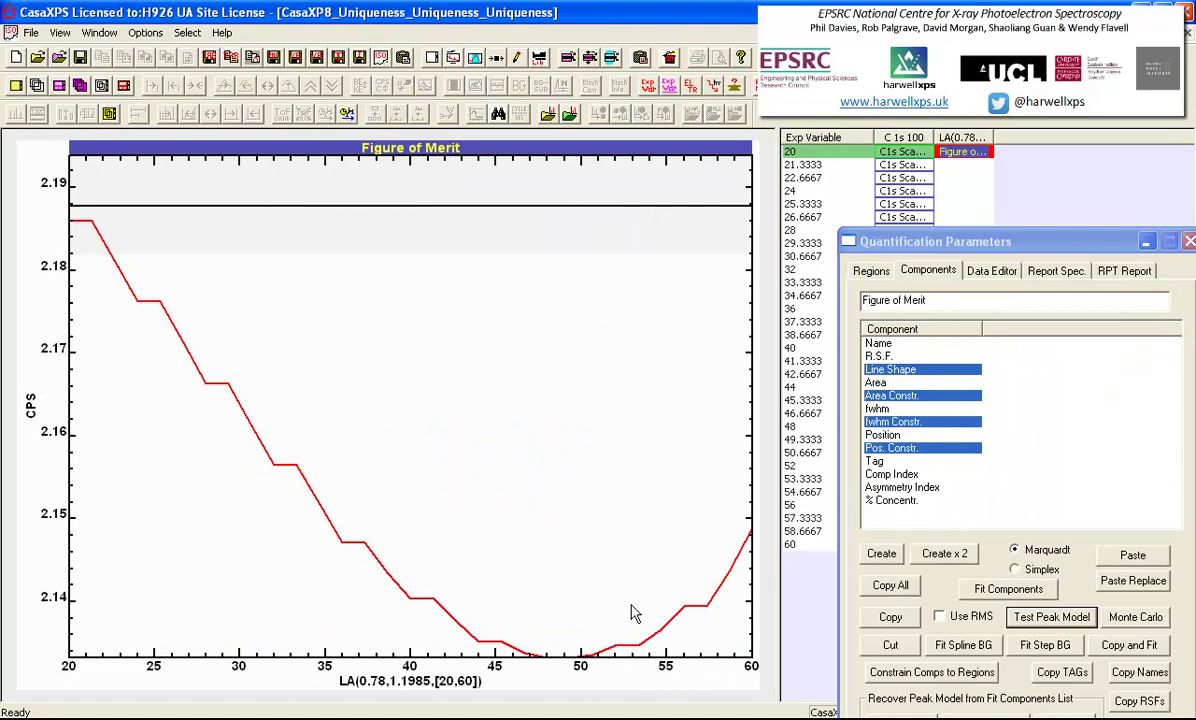
{"action": "left_click", "coordinate": [902, 151]}
{"action": "key", "text": "Down"}
{"action": "key", "text": "Down"}
{"action": "key", "text": "Down"}
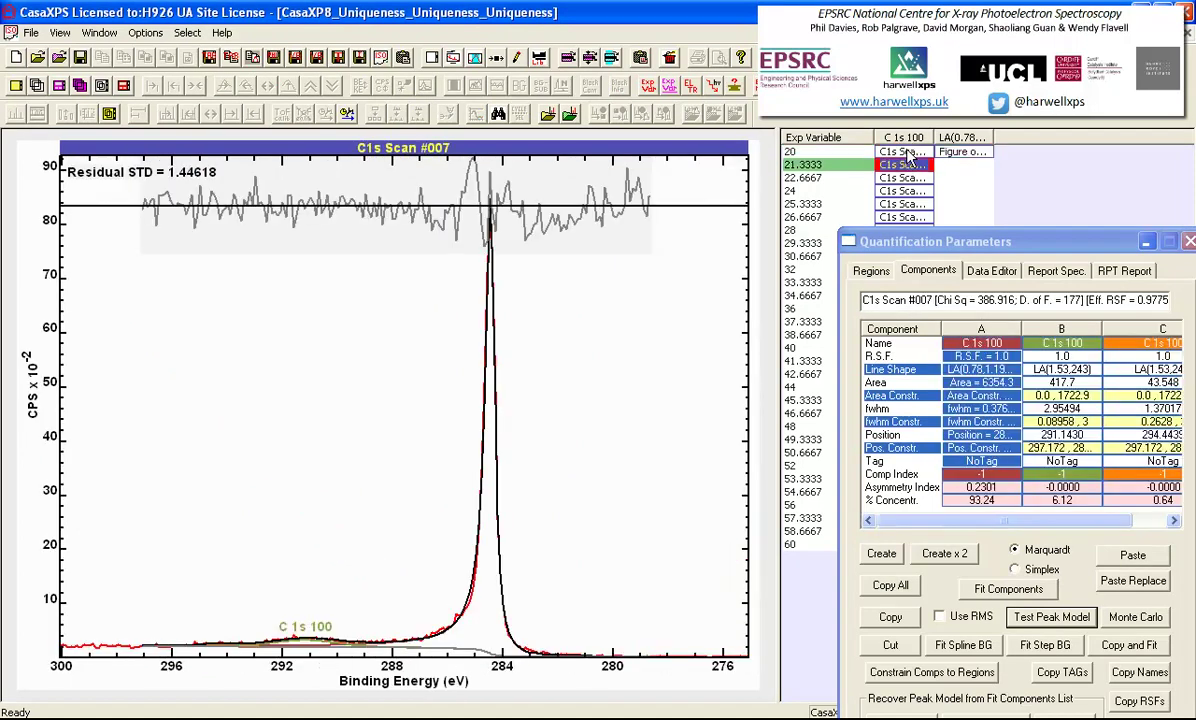
{"action": "key", "text": "Down"}
{"action": "key", "text": "Down"}
{"action": "key", "text": "Down"}
{"action": "key", "text": "Down"}
{"action": "key", "text": "Down"}
{"action": "key", "text": "Down"}
{"action": "key", "text": "Down"}
{"action": "key", "text": "Down"}
{"action": "key", "text": "Down"}
{"action": "key", "text": "Down"}
{"action": "key", "text": "Down"}
{"action": "key", "text": "Down"}
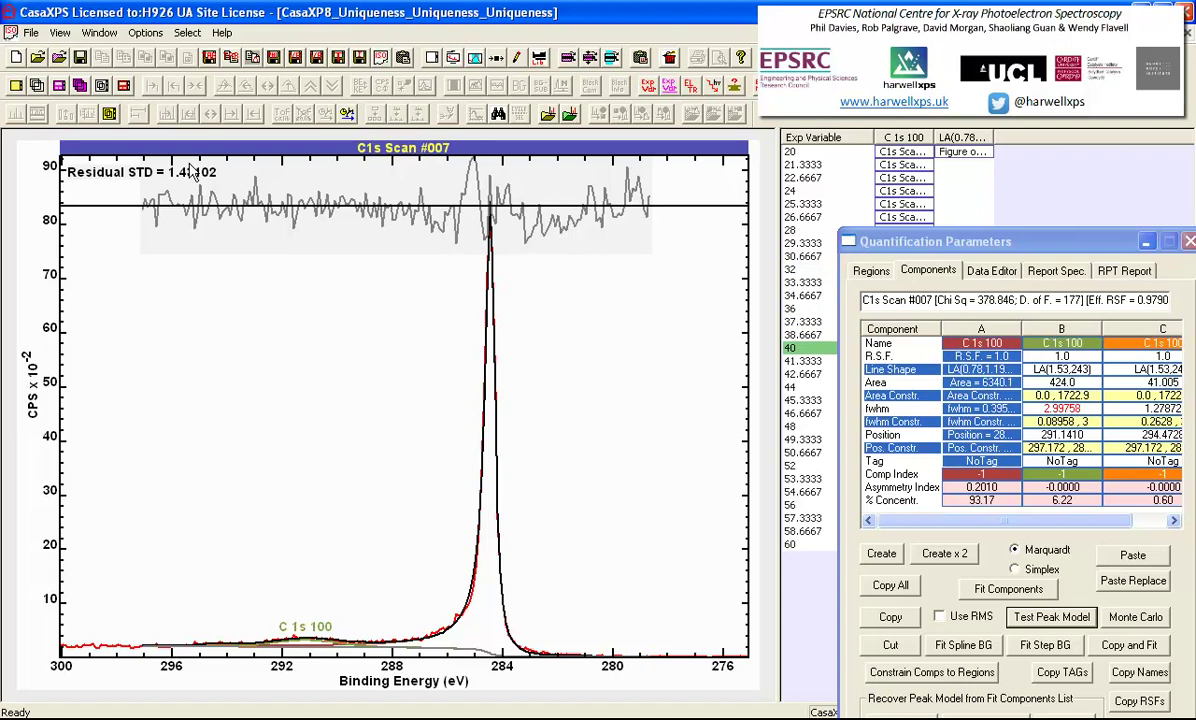
{"action": "key", "text": "Down"}
{"action": "key", "text": "Down"}
{"action": "key", "text": "Down"}
{"action": "key", "text": "Down"}
{"action": "key", "text": "Down"}
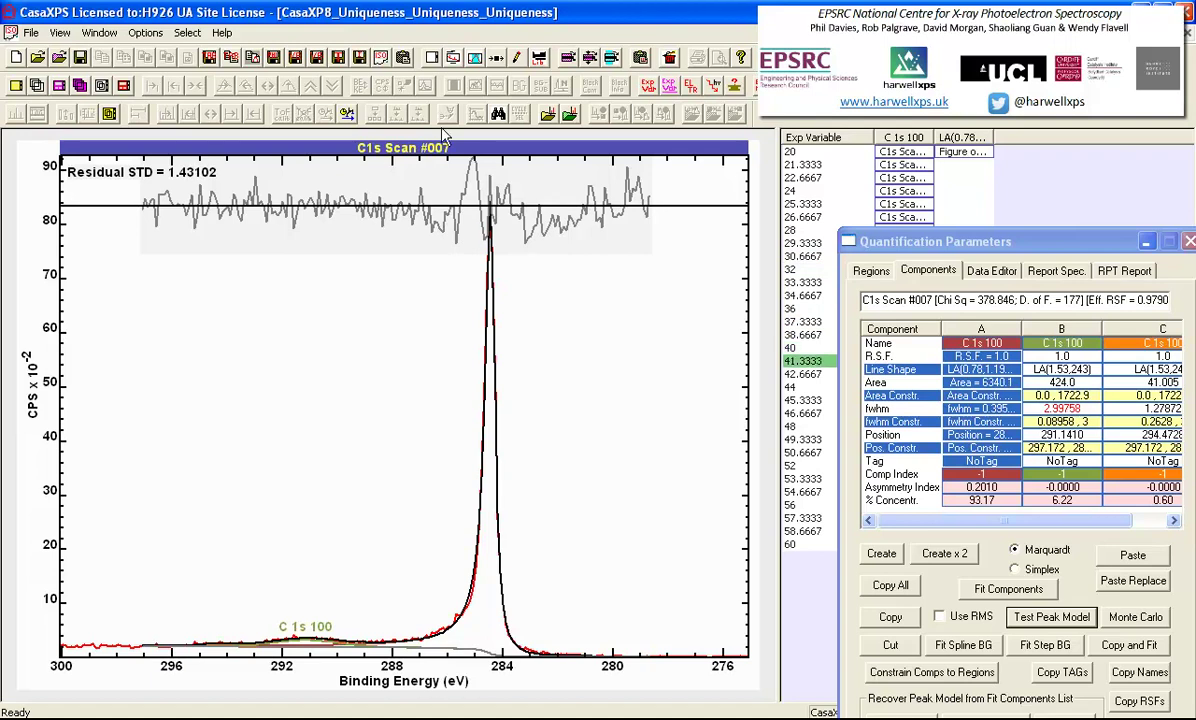
{"action": "key", "text": "Down"}
{"action": "key", "text": "Down"}
{"action": "key", "text": "Down"}
{"action": "key", "text": "Down"}
{"action": "key", "text": "Down"}
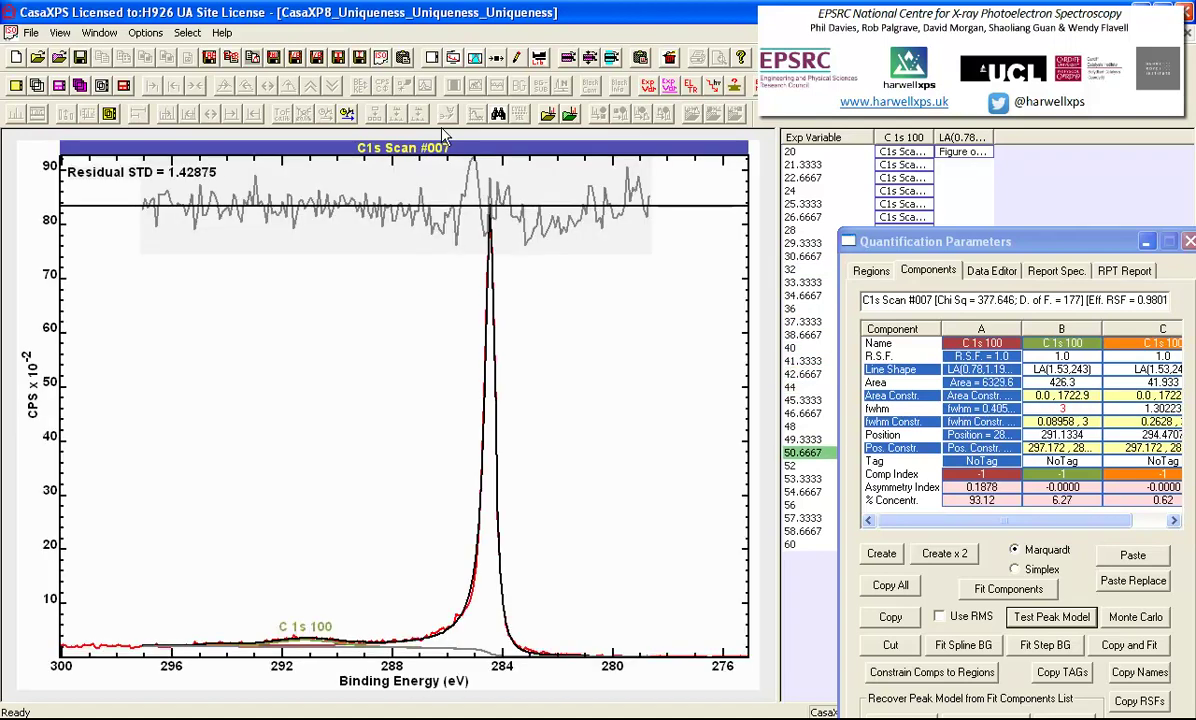
Return to the scanned fit for 49.3333 and examine how the envelope follows the data at the peak base.
{"action": "key", "text": "Up"}
{"action": "key", "text": "Up"}
{"action": "key", "text": "Up"}
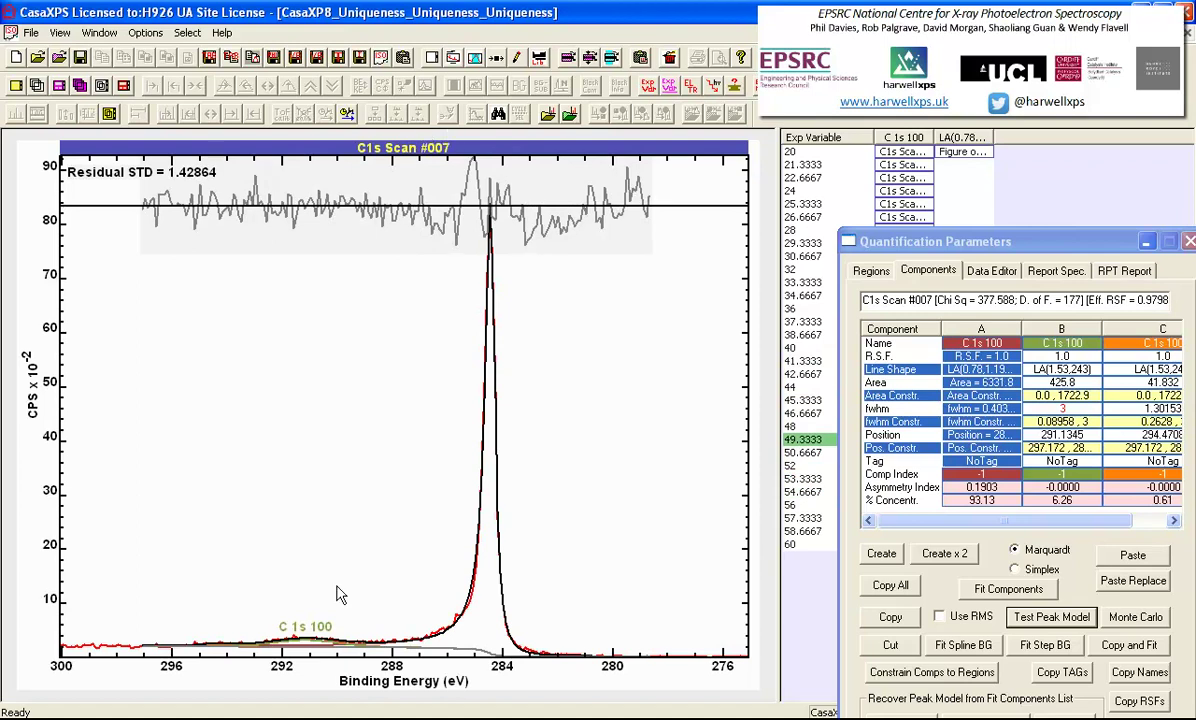
{"action": "left_click_drag", "start_coordinate": [107, 606], "coordinate": [686, 670]}
{"action": "left_click", "coordinate": [645, 628]}
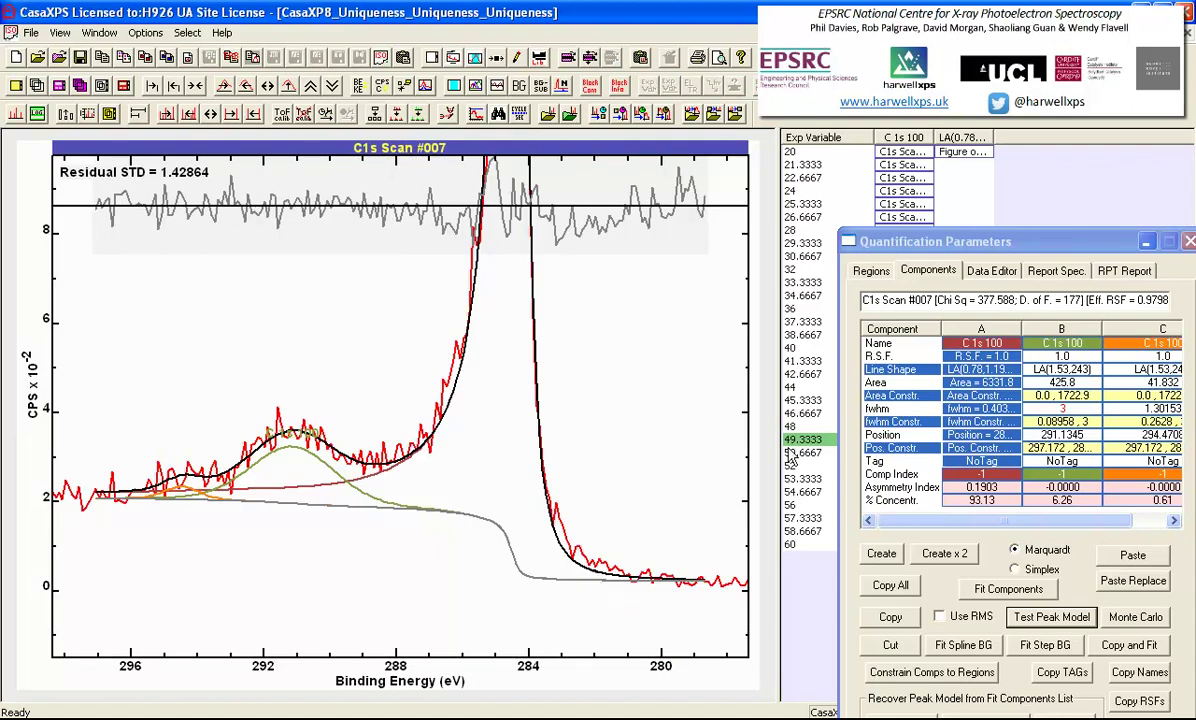
{"action": "left_click", "coordinate": [968, 375]}
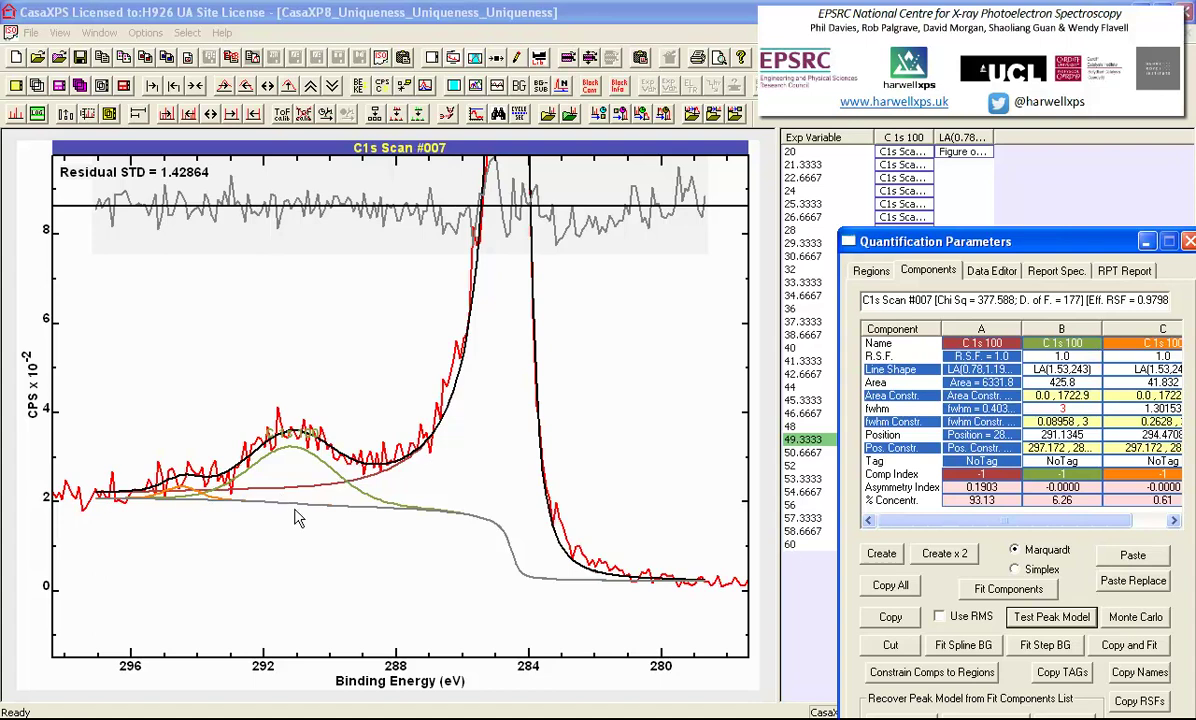
Examine the effective RSF of the fit alongside the R.S.F. entries of the three C 1s components.
{"action": "left_click", "coordinate": [1138, 302]}
{"action": "left_click_drag", "start_coordinate": [1089, 300], "coordinate": [1165, 300]}
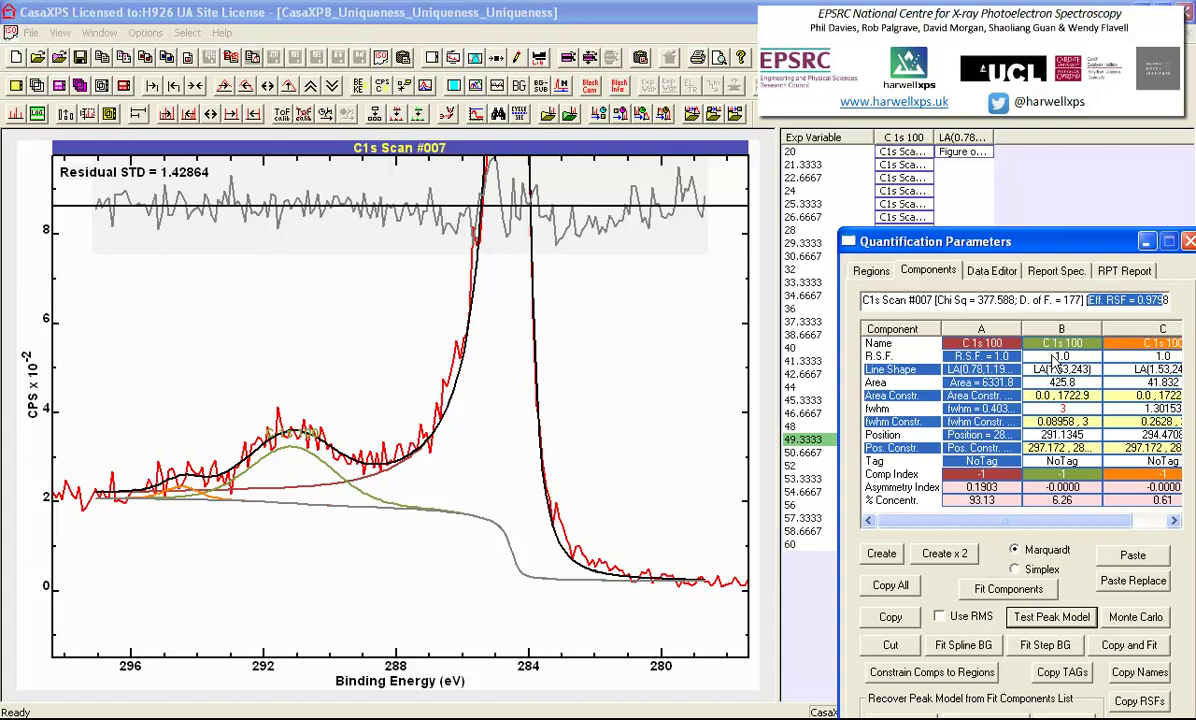
{"action": "left_click", "coordinate": [1058, 360]}
{"action": "left_click", "coordinate": [983, 345]}
{"action": "left_click", "coordinate": [1163, 352]}
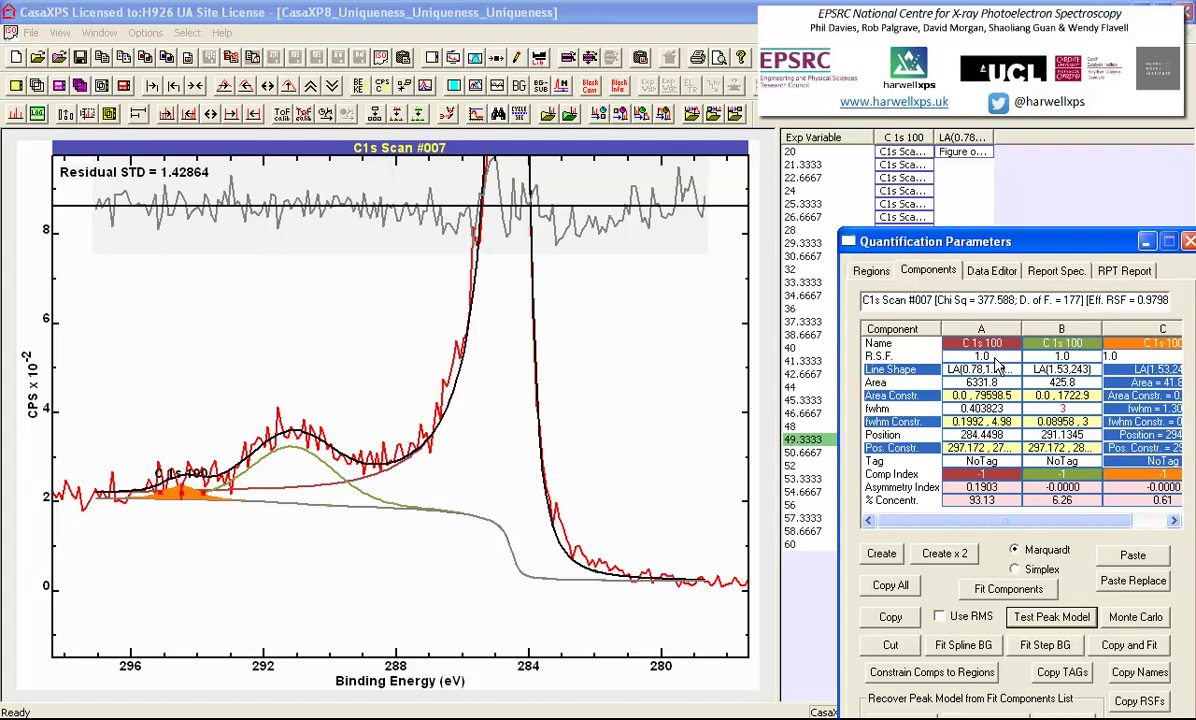
{"action": "left_click", "coordinate": [995, 361]}
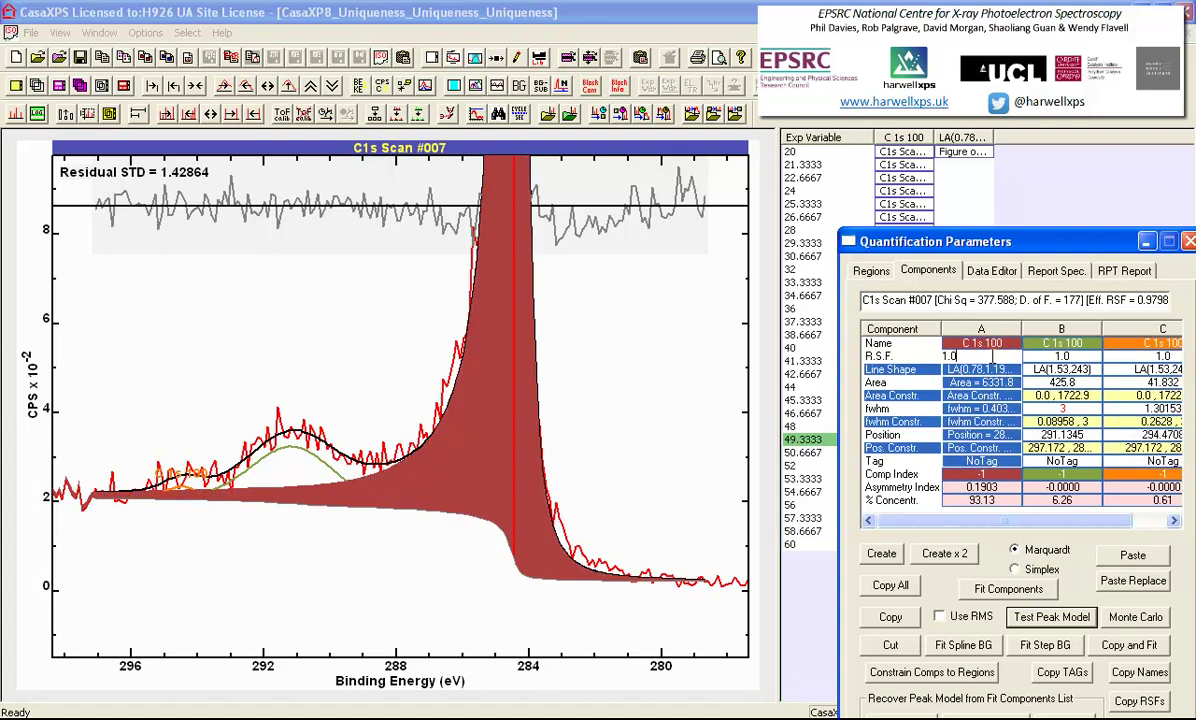
{"action": "left_click", "coordinate": [1131, 300]}
{"action": "left_click_drag", "start_coordinate": [1087, 300], "coordinate": [1168, 300]}
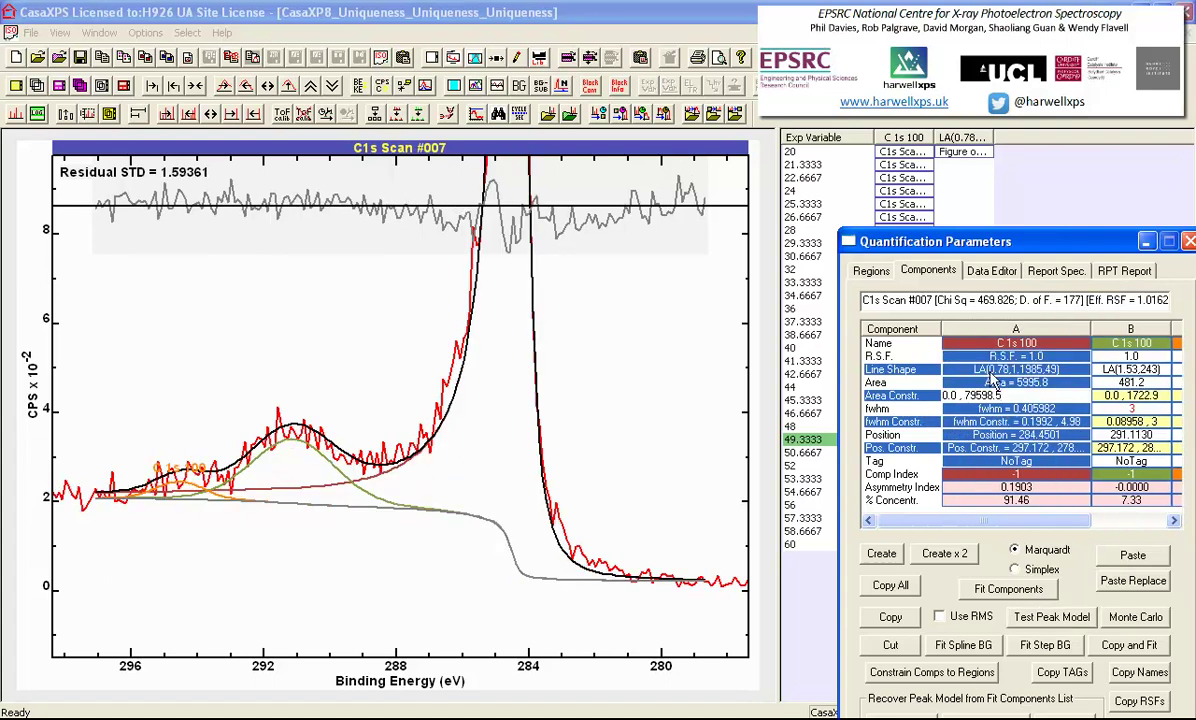
Change the main component's line shape to LF(0.78,1.1985,100,49), inserting 100 before the last parameter.
{"action": "left_click", "coordinate": [1000, 370]}
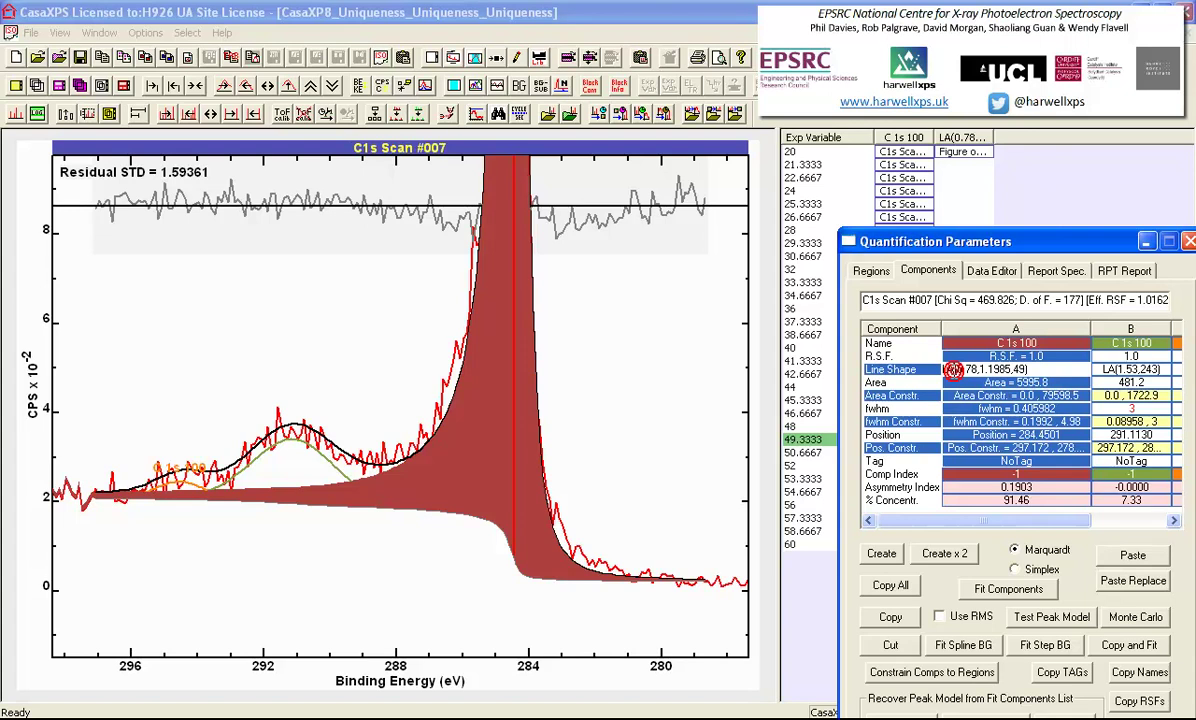
{"action": "left_click_drag", "start_coordinate": [957, 369], "coordinate": [988, 369]}
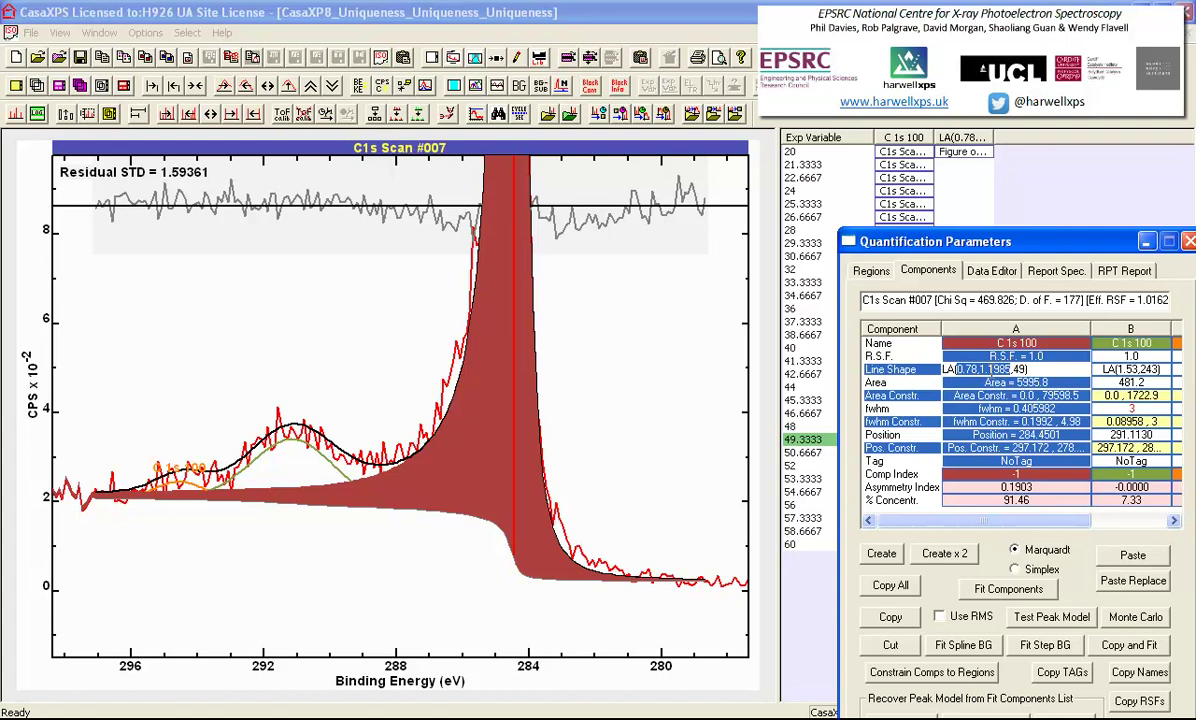
{"action": "left_click_drag", "start_coordinate": [1012, 369], "coordinate": [1024, 369]}
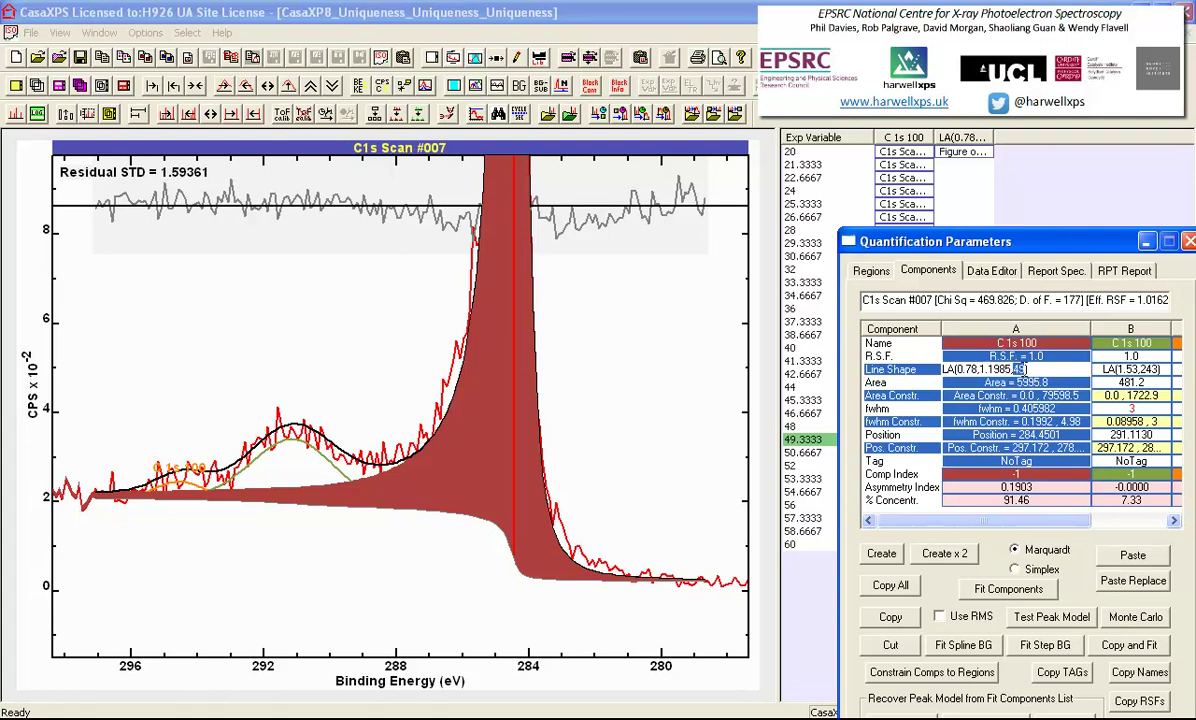
{"action": "left_click", "coordinate": [955, 369]}
{"action": "type", "text": "100,"}
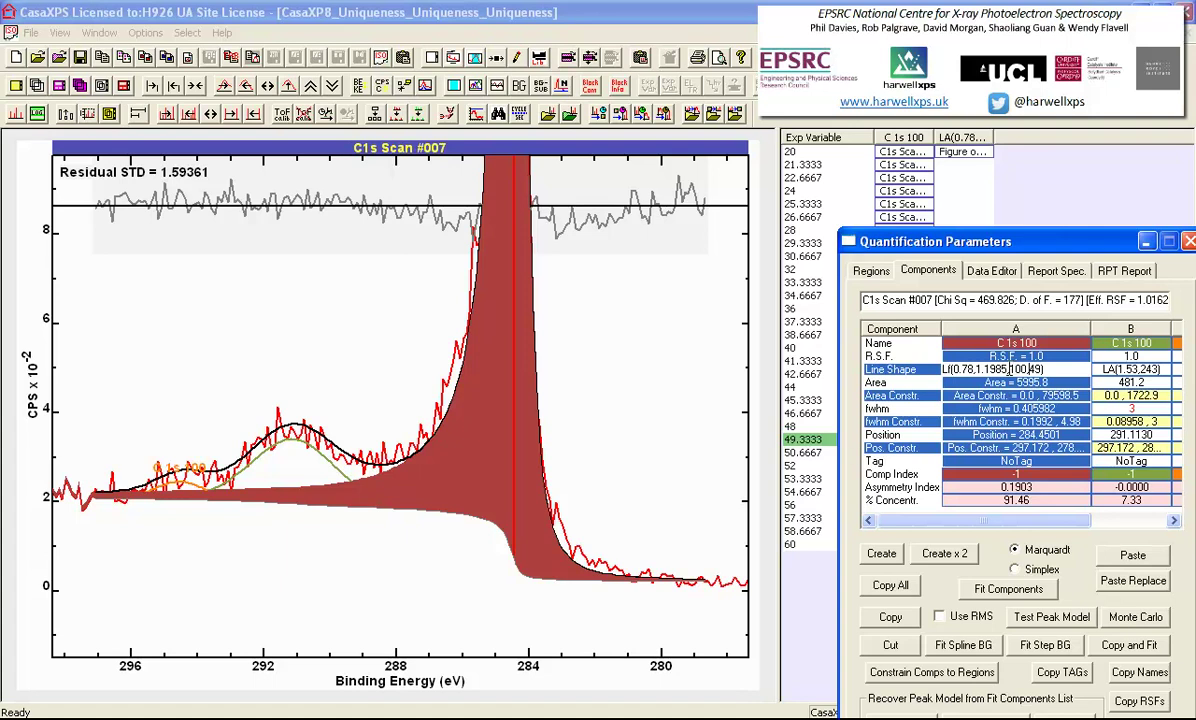
{"action": "key", "text": "Return"}
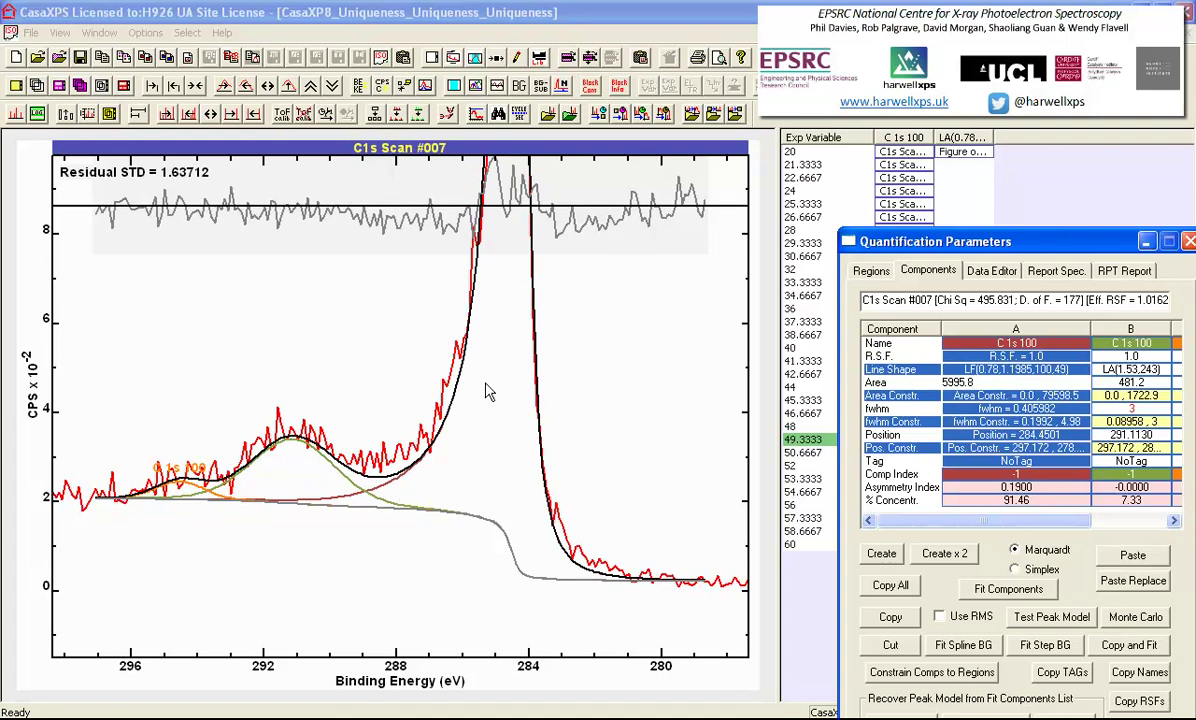
Set the main component's line shape to LF(0.78,1.1985,200,49), refit the components and check the effective RSF.
{"action": "left_click", "coordinate": [1026, 369]}
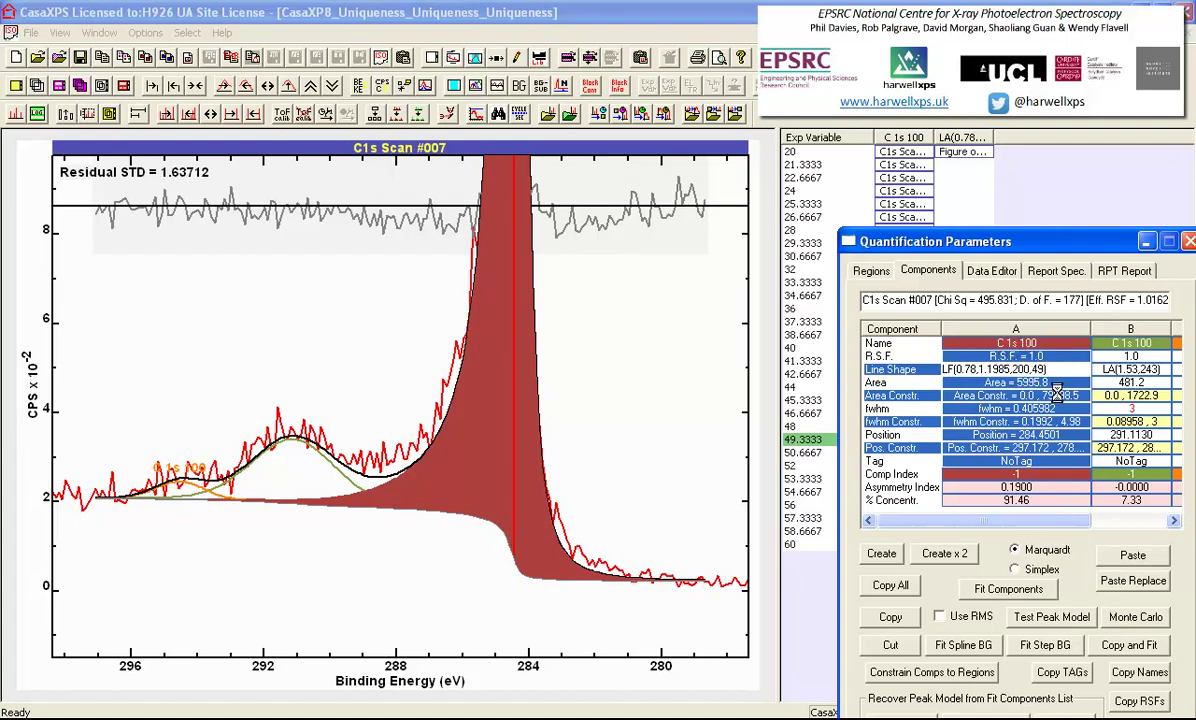
{"action": "left_click", "coordinate": [990, 381]}
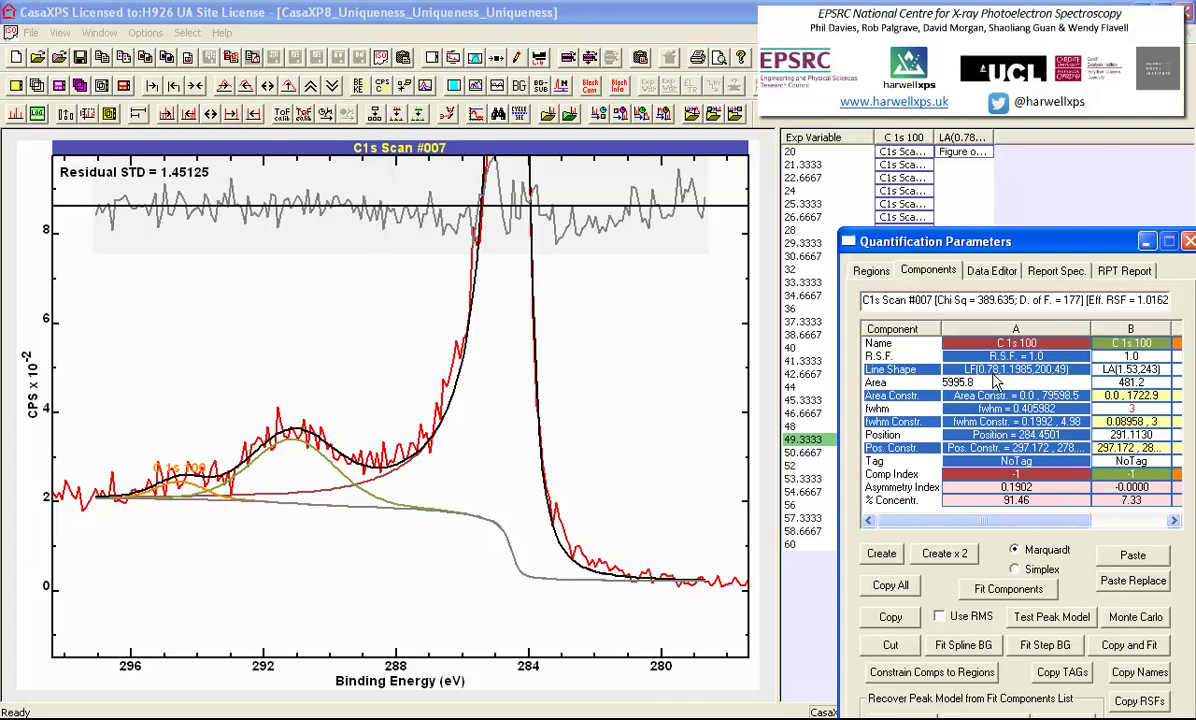
{"action": "left_click", "coordinate": [1002, 588]}
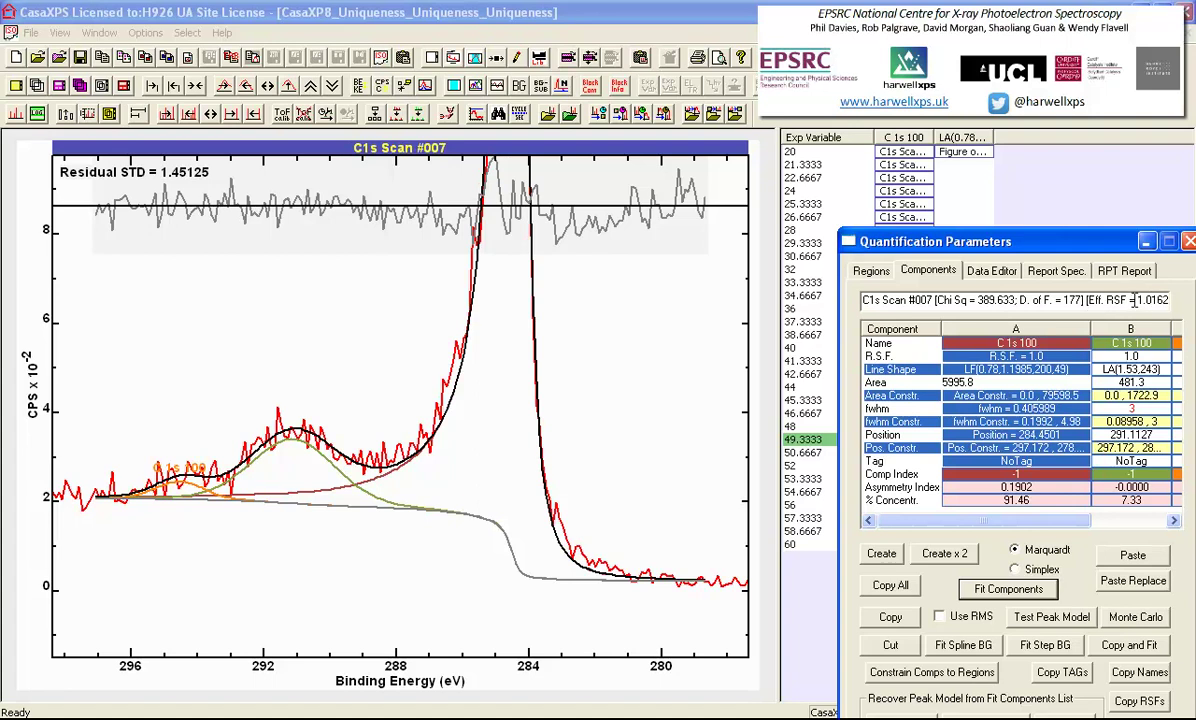
{"action": "left_click_drag", "start_coordinate": [1134, 299], "coordinate": [1164, 300]}
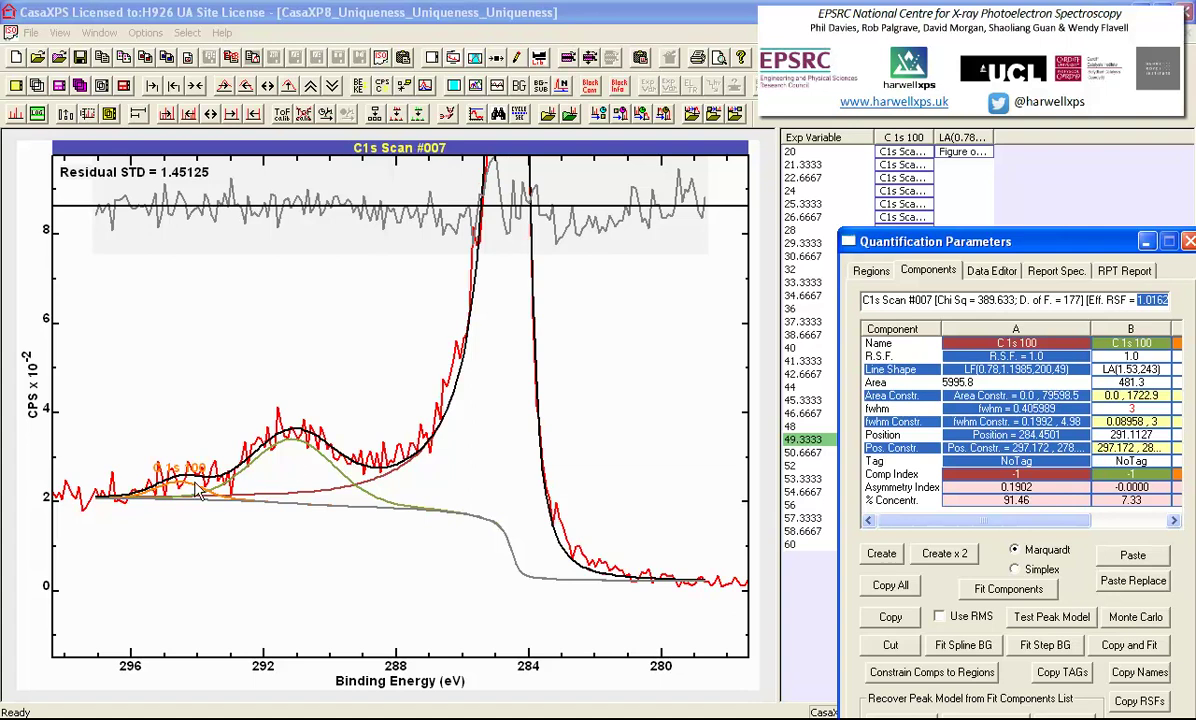
{"action": "left_click", "coordinate": [503, 345]}
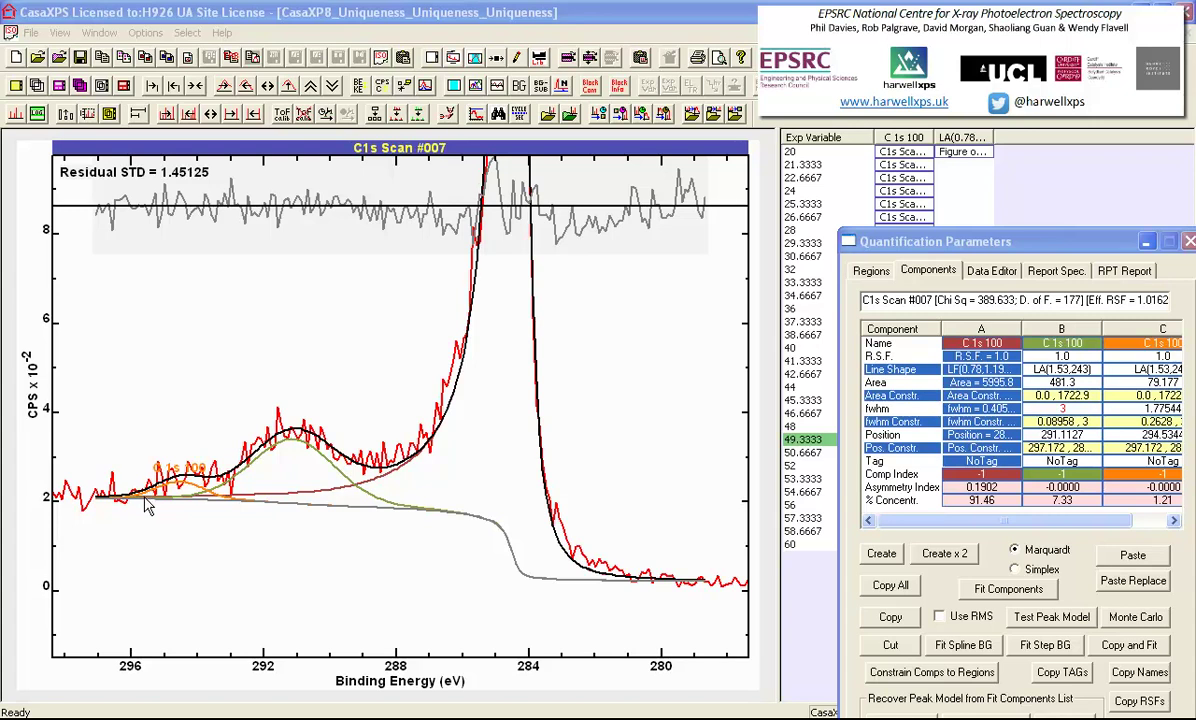
Create a new file and copy the fitted C1s Scan #007 block into it.
{"action": "left_click", "coordinate": [1146, 241]}
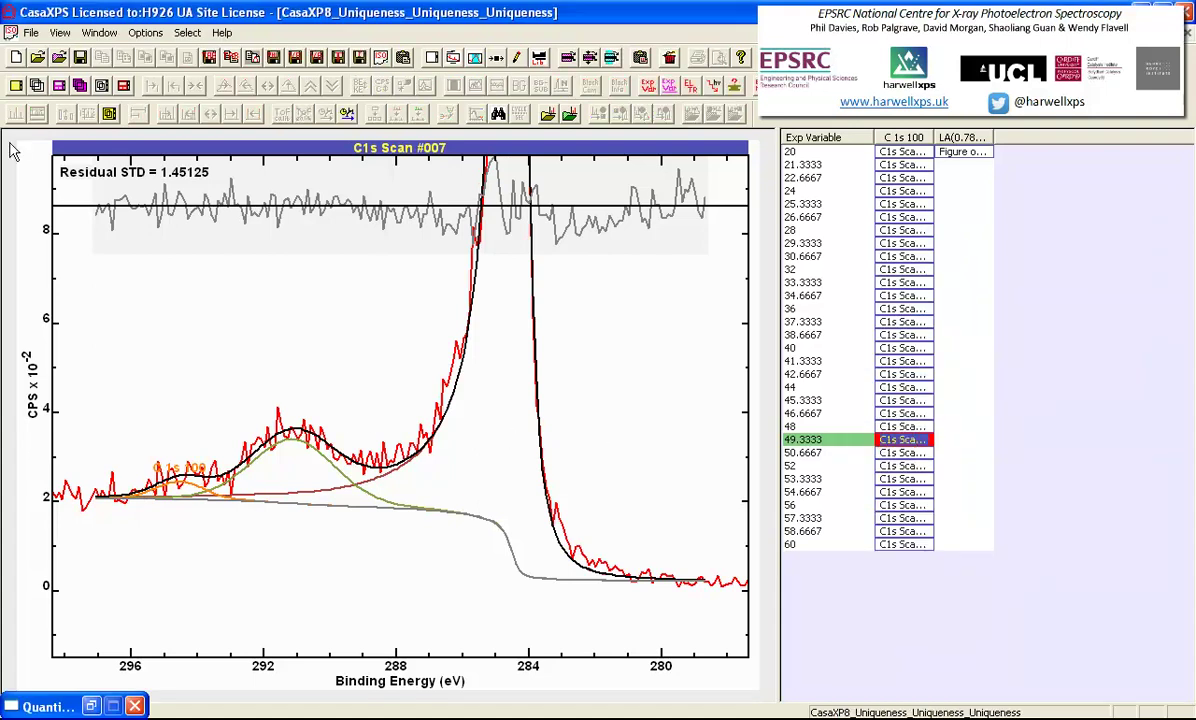
{"action": "left_click", "coordinate": [16, 58]}
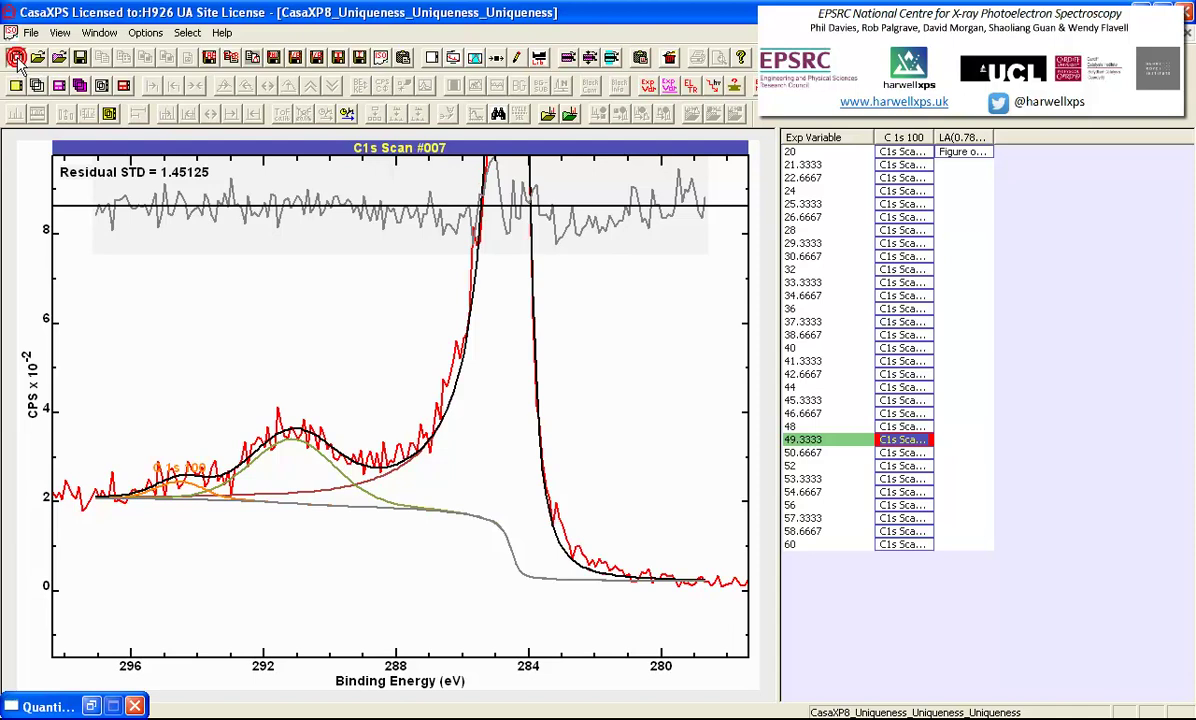
{"action": "left_click", "coordinate": [592, 56]}
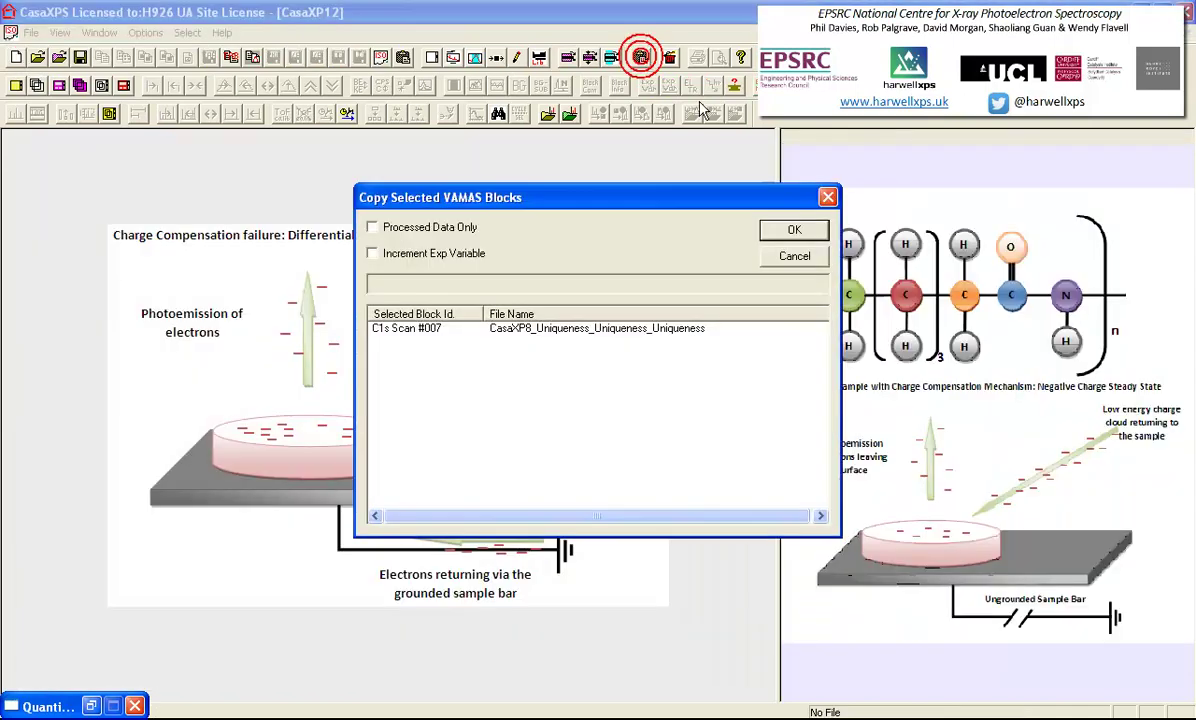
{"action": "left_click", "coordinate": [785, 228]}
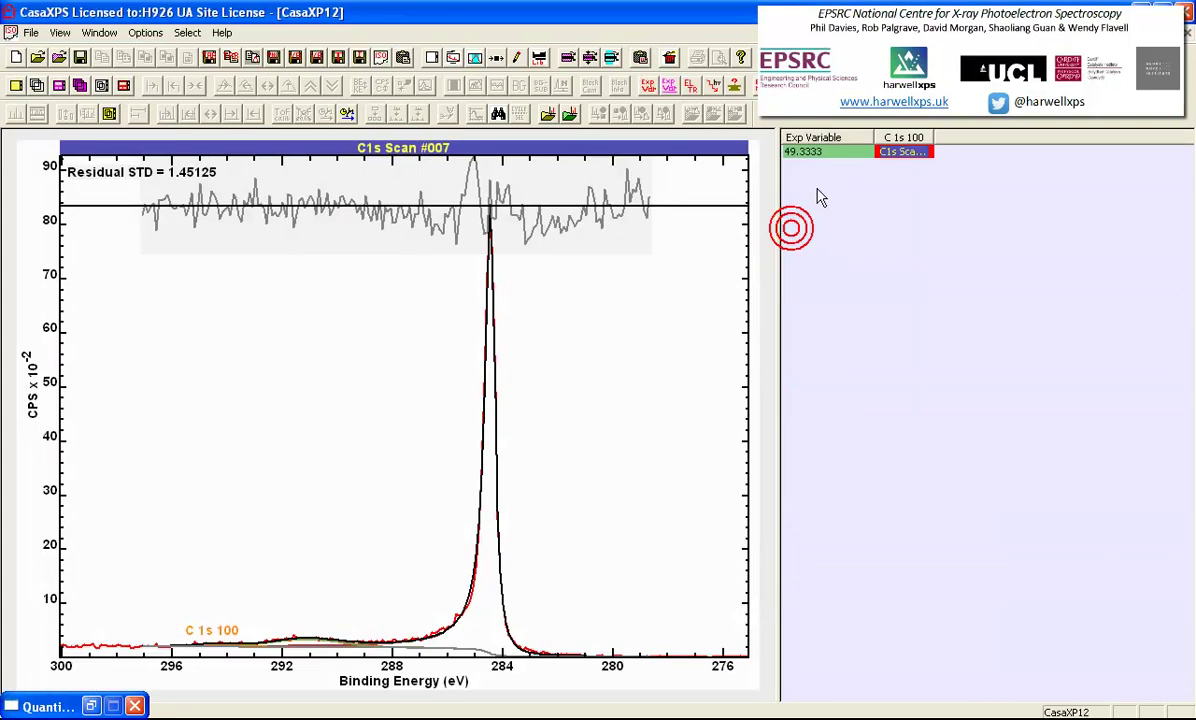
Duplicate the C1s Scan #007 block within the new file and display the second copy.
{"action": "left_click", "coordinate": [594, 57]}
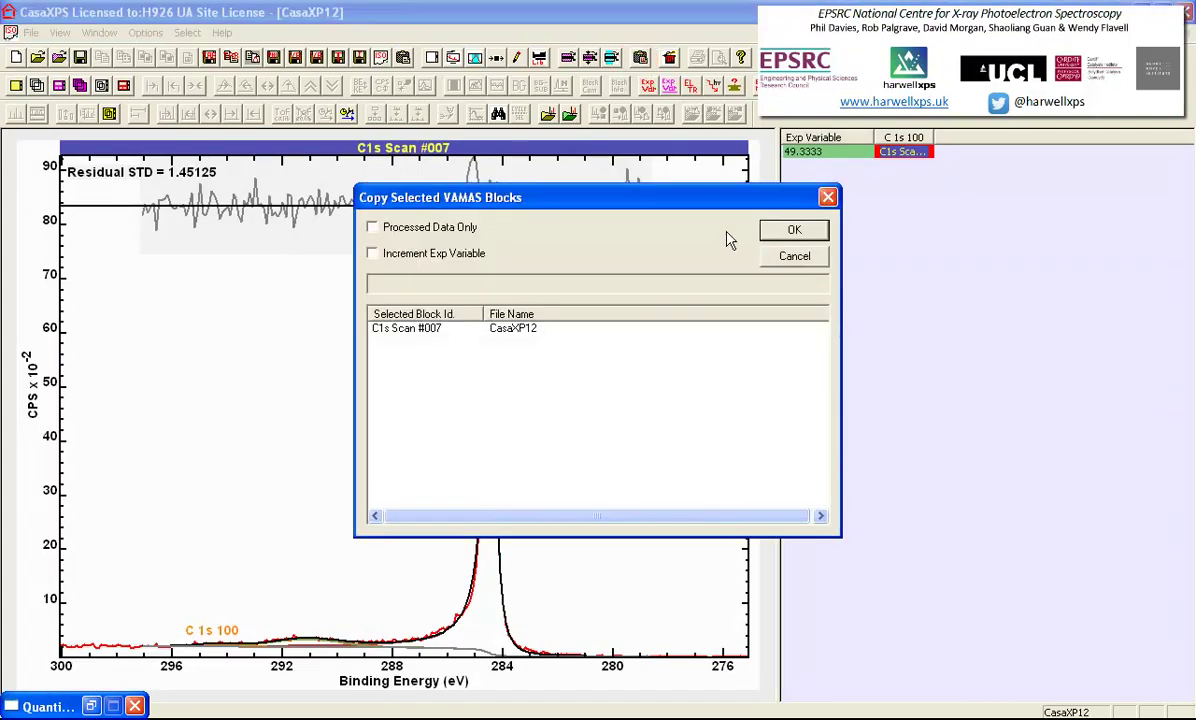
{"action": "left_click", "coordinate": [770, 232]}
{"action": "left_click", "coordinate": [885, 164]}
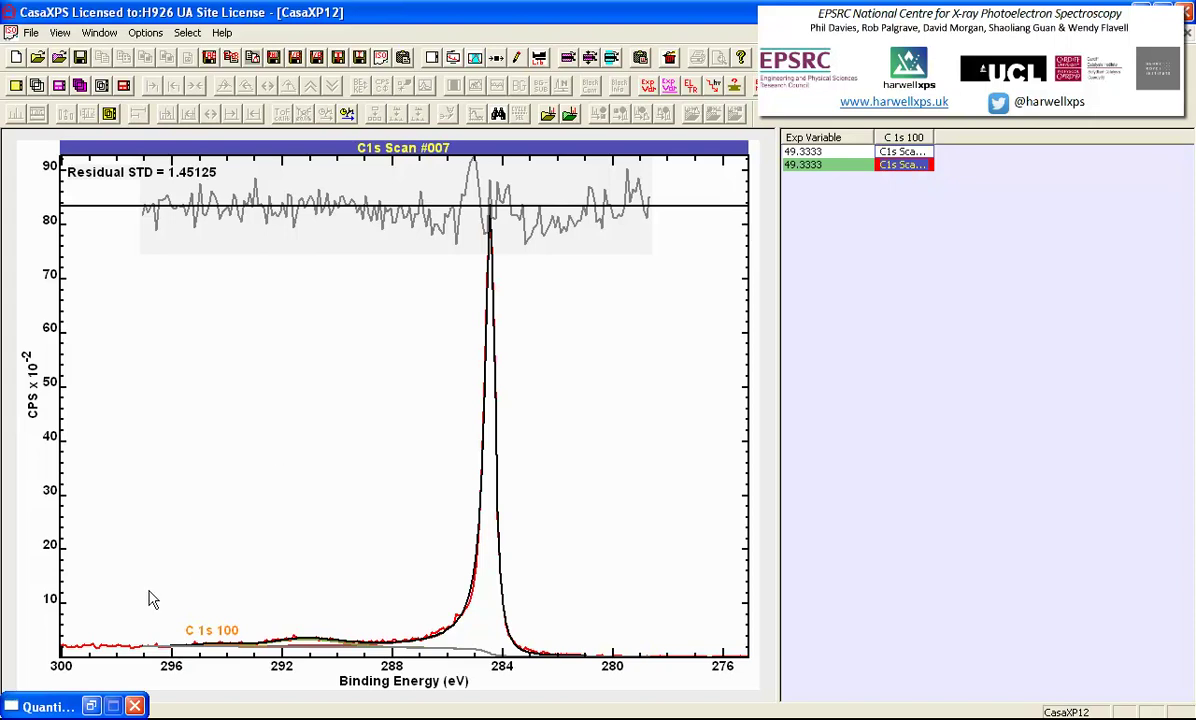
Change the main C 1s component's line shape in the copied block to DS(0.103333,154).
{"action": "left_click_drag", "start_coordinate": [149, 591], "coordinate": [636, 662]}
{"action": "left_click", "coordinate": [622, 619]}
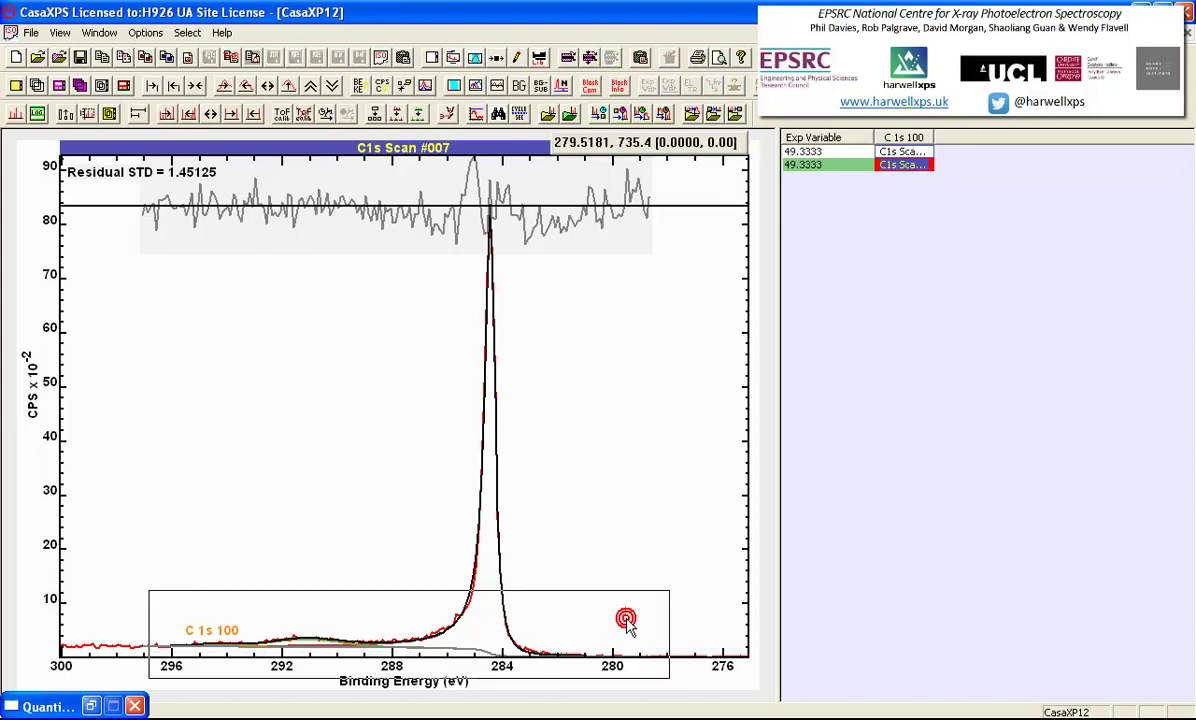
{"action": "left_click", "coordinate": [90, 703]}
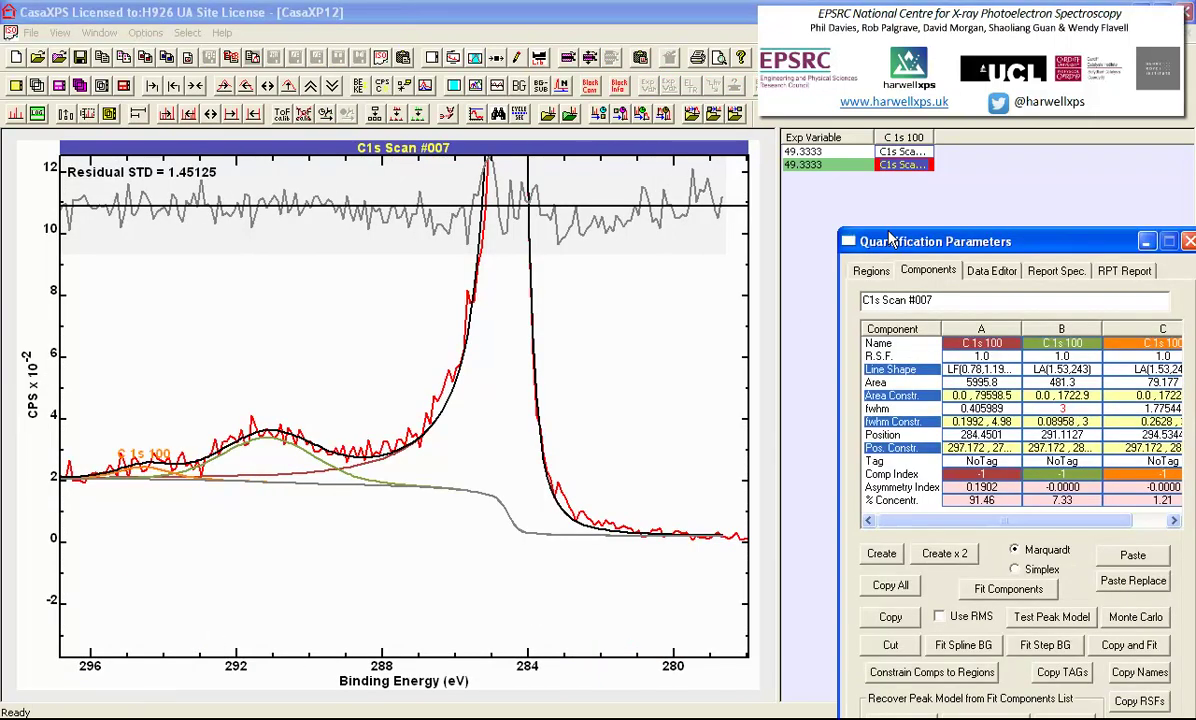
{"action": "left_click_drag", "start_coordinate": [977, 240], "coordinate": [940, 189]}
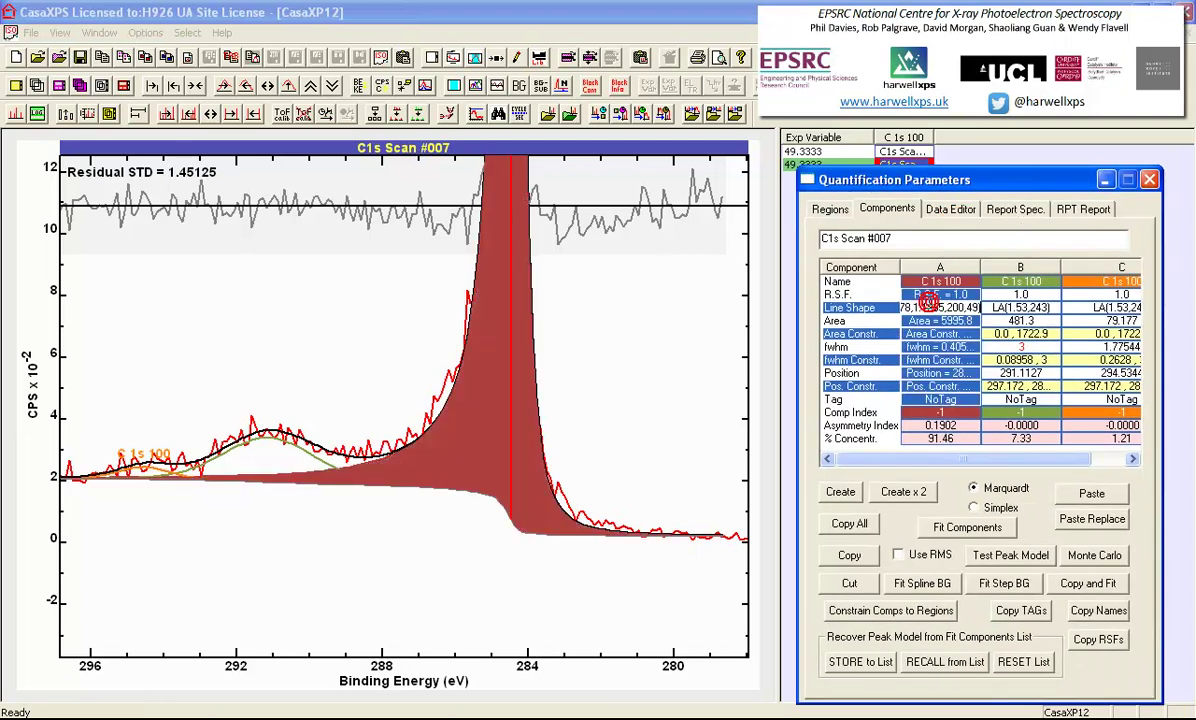
{"action": "left_click", "coordinate": [905, 283]}
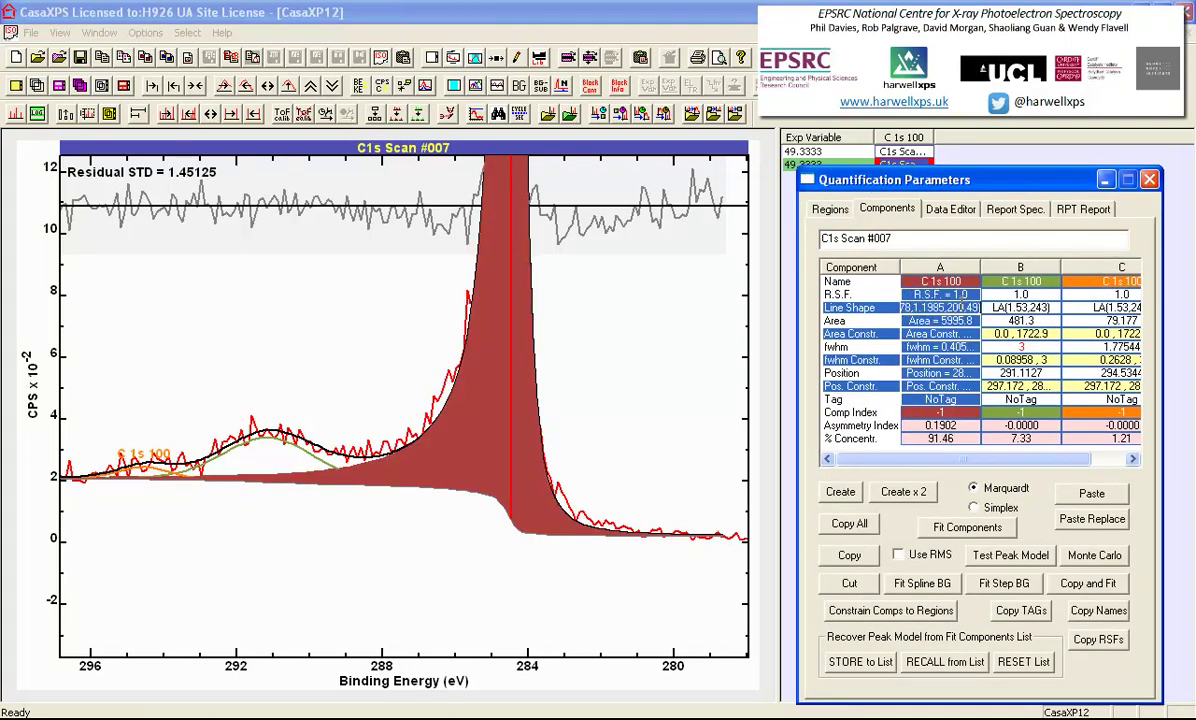
{"action": "key", "text": "ctrl+v"}
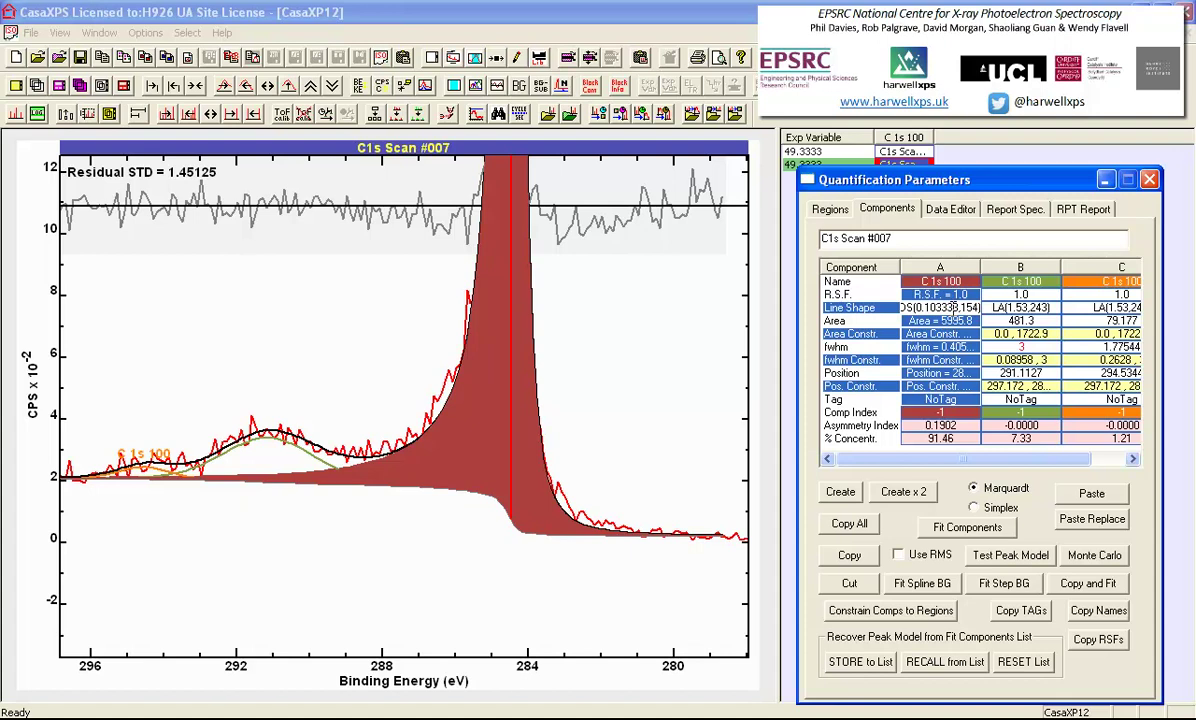
{"action": "key", "text": "shift+Left"}
{"action": "key", "text": "shift+Left"}
{"action": "key", "text": "shift+Left"}
{"action": "key", "text": "shift+Left"}
{"action": "key", "text": "shift+Left"}
{"action": "left_click", "coordinate": [956, 307]}
{"action": "key", "text": "Return"}
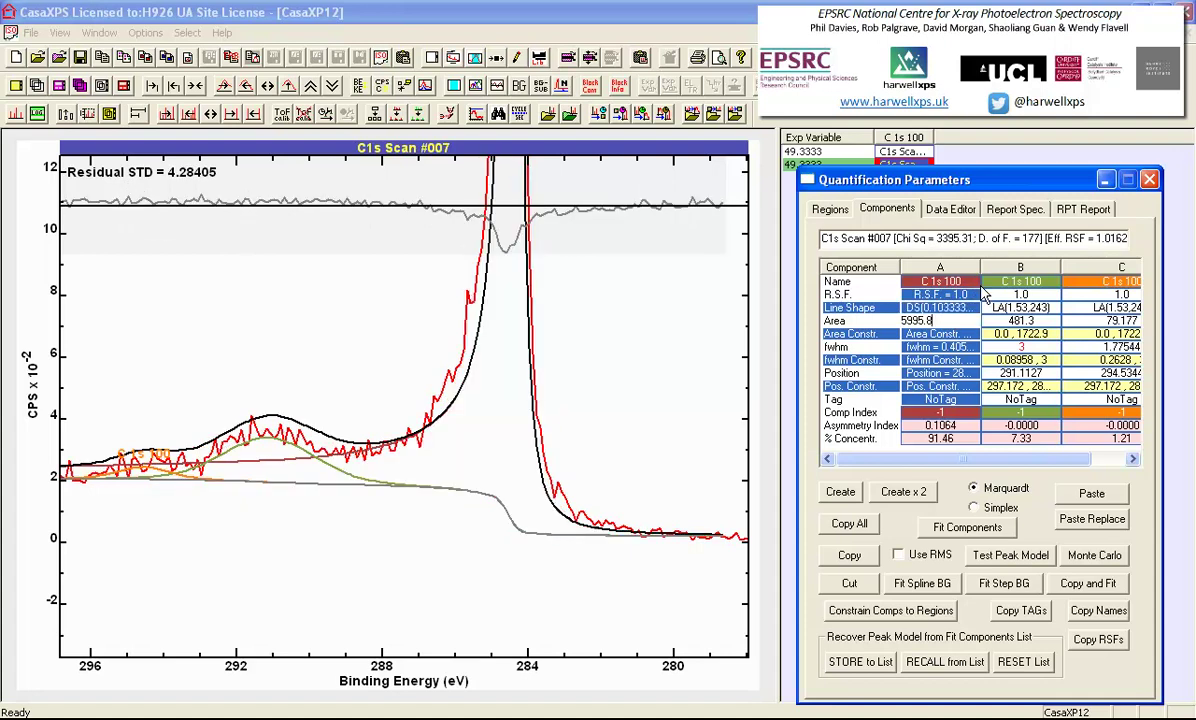
Lower the high-binding-energy end of the background to about 165 CPS and refit the components.
{"action": "left_click", "coordinate": [210, 113]}
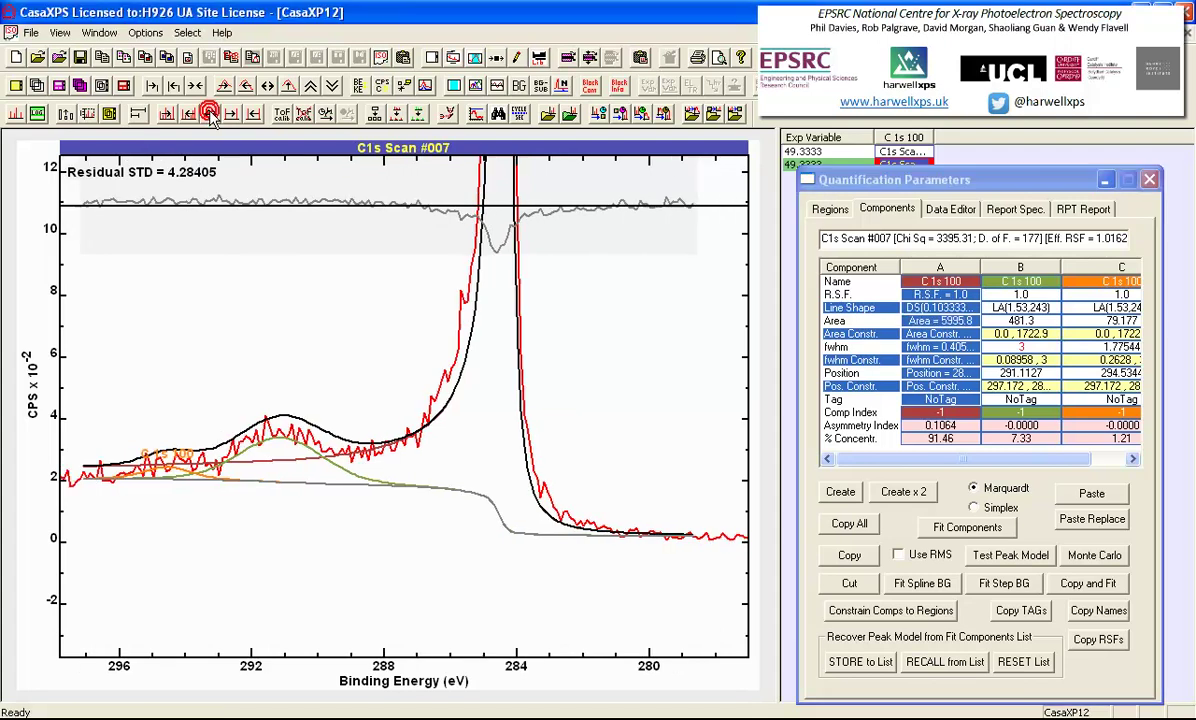
{"action": "left_click", "coordinate": [210, 113]}
{"action": "left_click", "coordinate": [210, 113]}
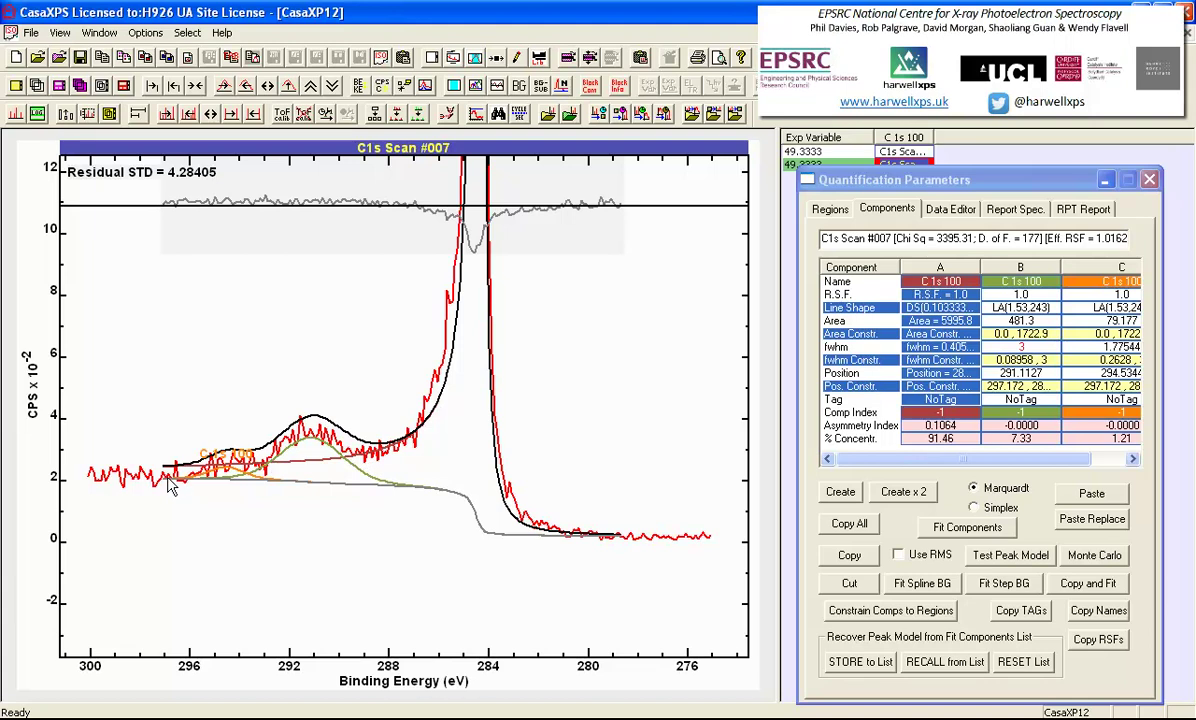
{"action": "left_click_drag", "start_coordinate": [170, 487], "coordinate": [157, 463]}
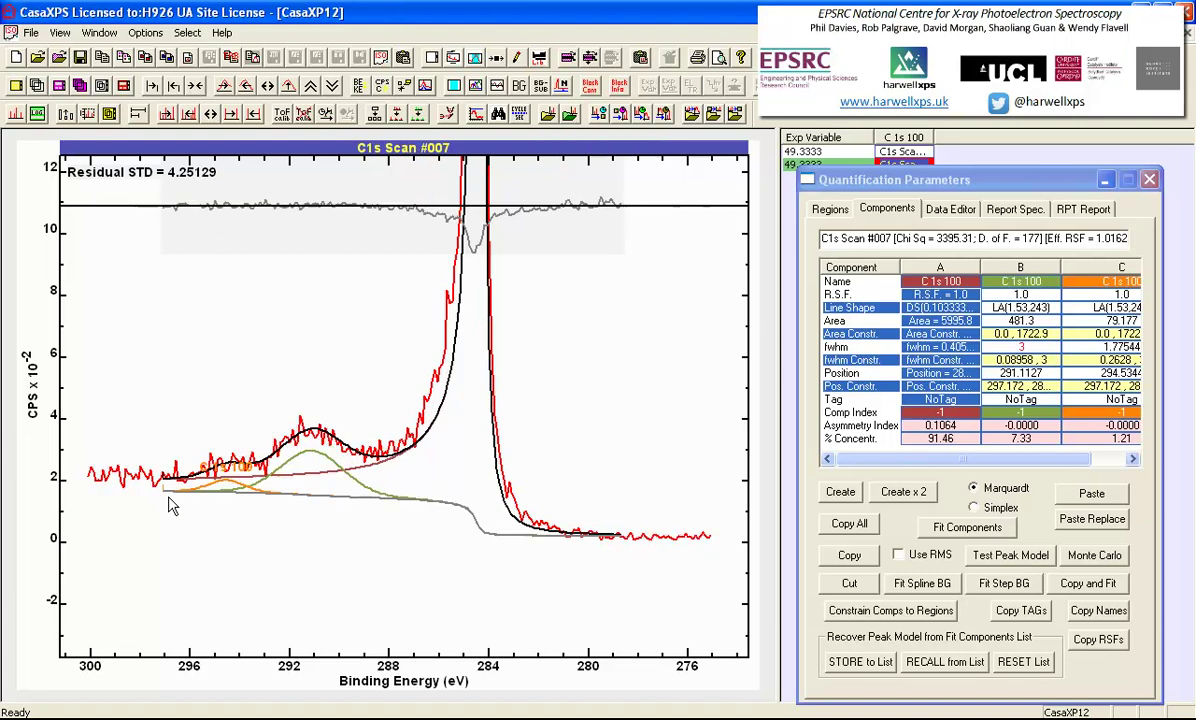
{"action": "left_click", "coordinate": [965, 529]}
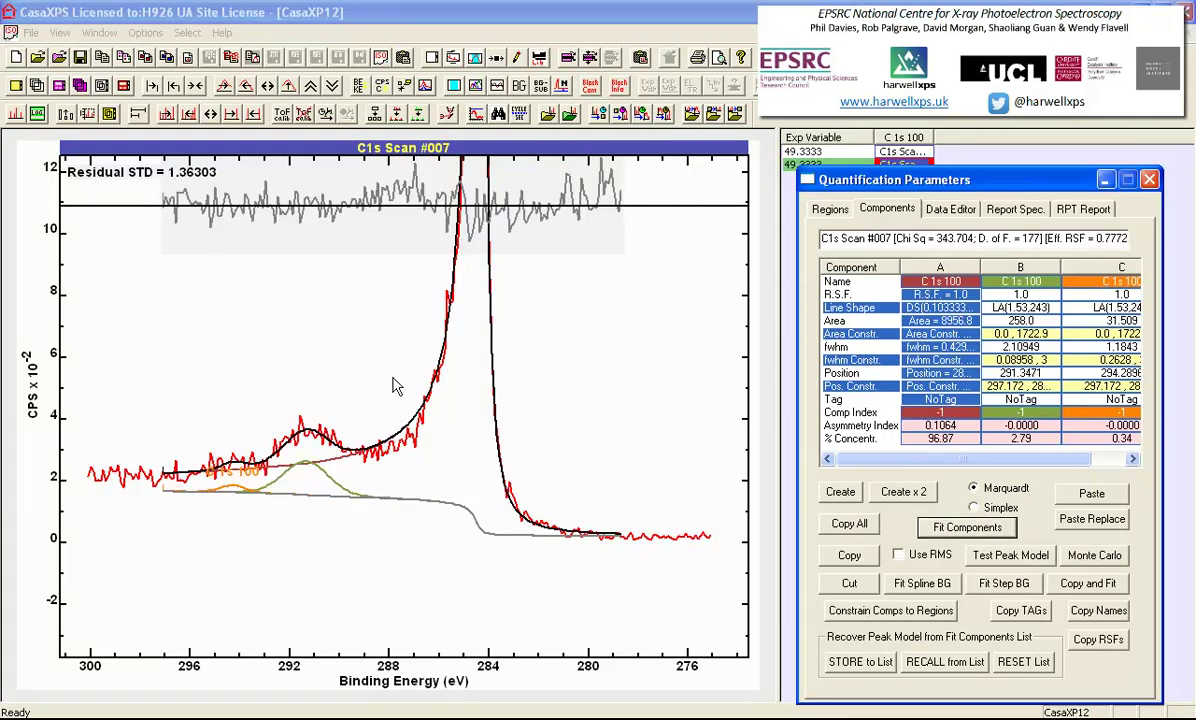
Lower the low-binding-energy end of the background slightly to meet the data near 279 eV and refit the components.
{"action": "left_click_drag", "start_coordinate": [617, 541], "coordinate": [618, 541]}
{"action": "left_click", "coordinate": [955, 527]}
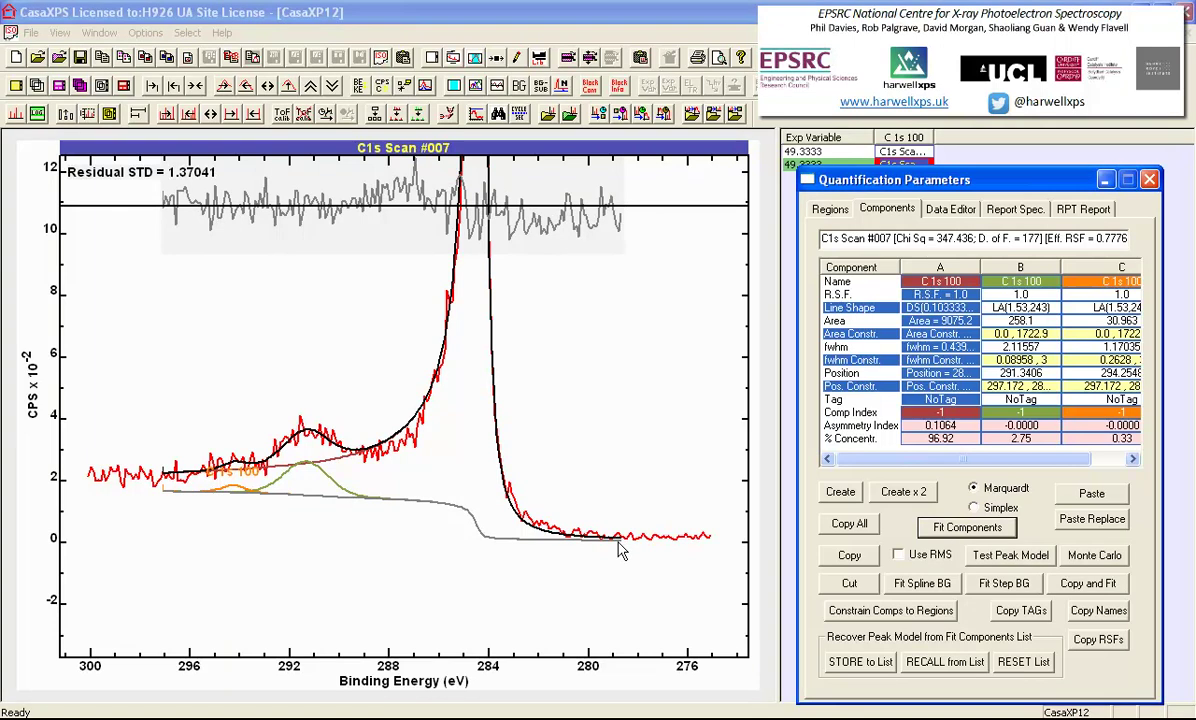
{"action": "left_click_drag", "start_coordinate": [617, 553], "coordinate": [621, 547]}
{"action": "left_click", "coordinate": [966, 527]}
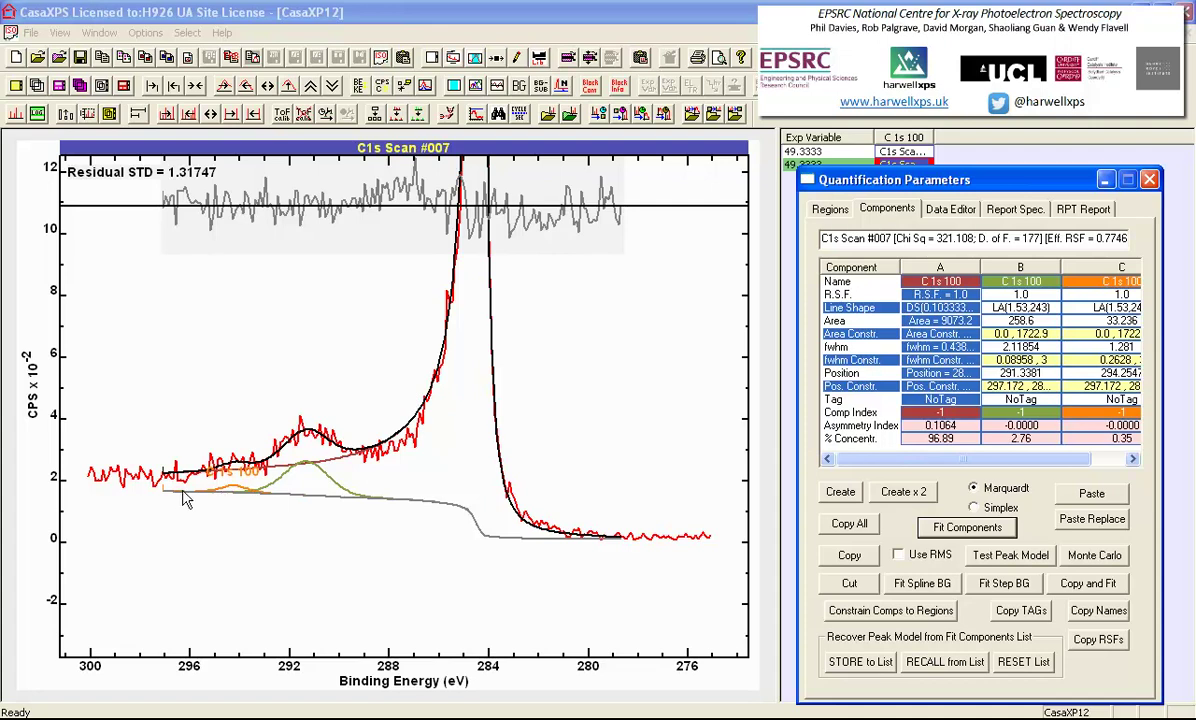
Lower the high-binding-energy end of the background in two stages to about 120 CPS, refitting the components after each.
{"action": "left_click_drag", "start_coordinate": [170, 500], "coordinate": [166, 489]}
{"action": "left_click", "coordinate": [966, 530]}
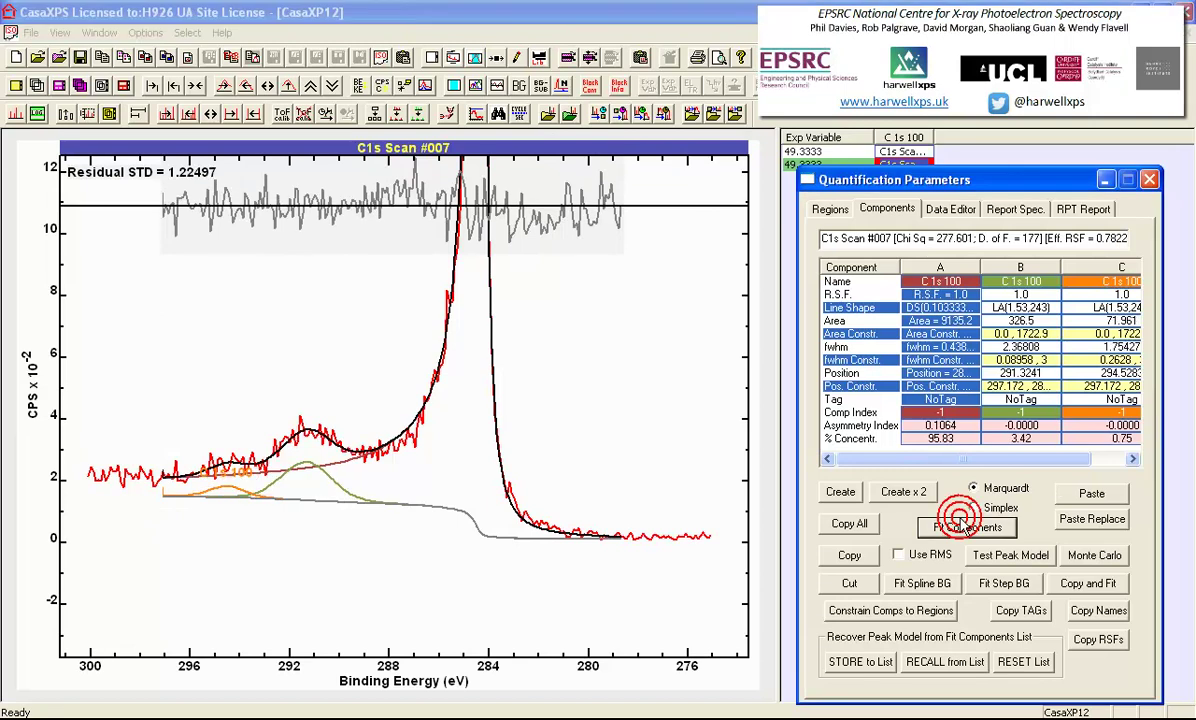
{"action": "left_click", "coordinate": [157, 463]}
{"action": "left_click_drag", "start_coordinate": [168, 497], "coordinate": [172, 514]}
{"action": "left_click", "coordinate": [960, 525]}
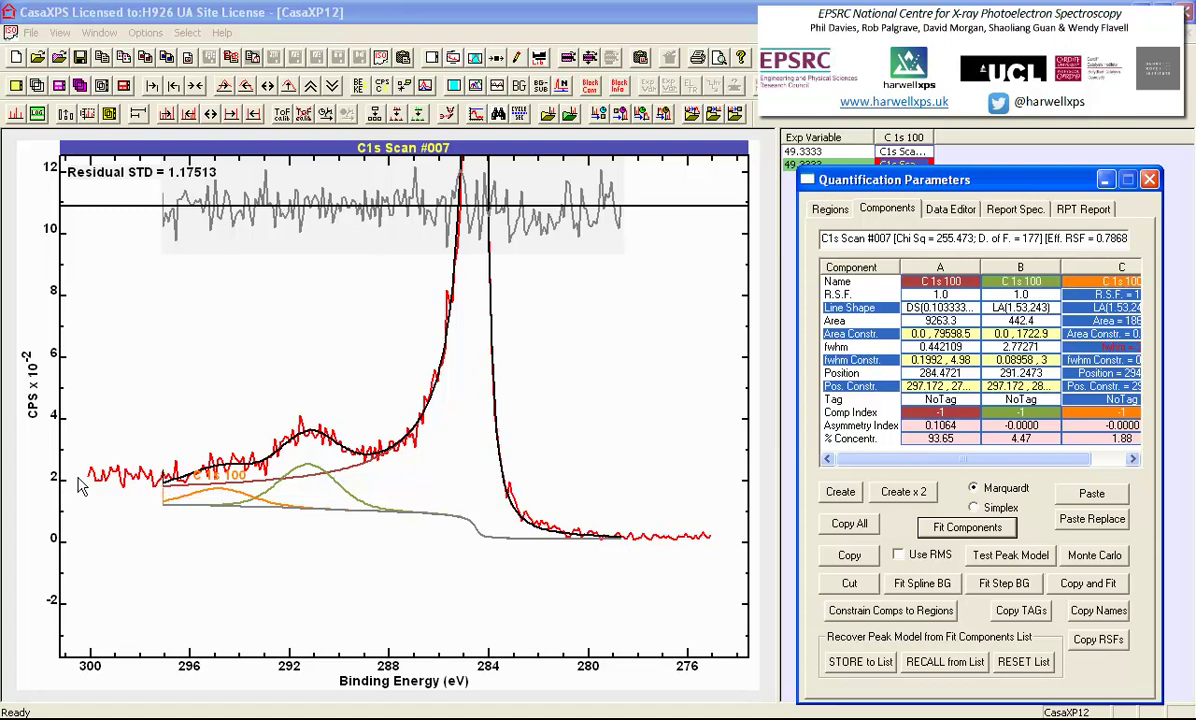
Set the main component's line shape to DS(0.103333,154,60) and refit with the background's high-binding-energy end raised to about 165 CPS.
{"action": "left_click", "coordinate": [185, 490]}
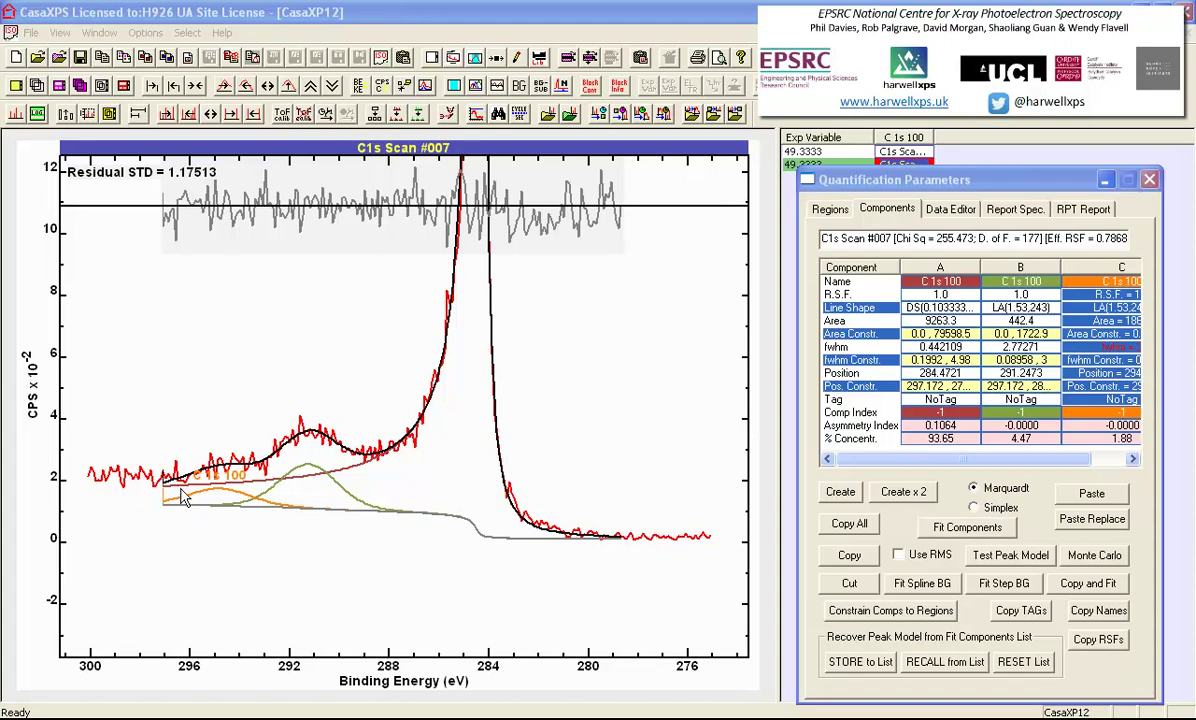
{"action": "left_click", "coordinate": [974, 267]}
{"action": "left_click_drag", "start_coordinate": [974, 267], "coordinate": [1020, 267]}
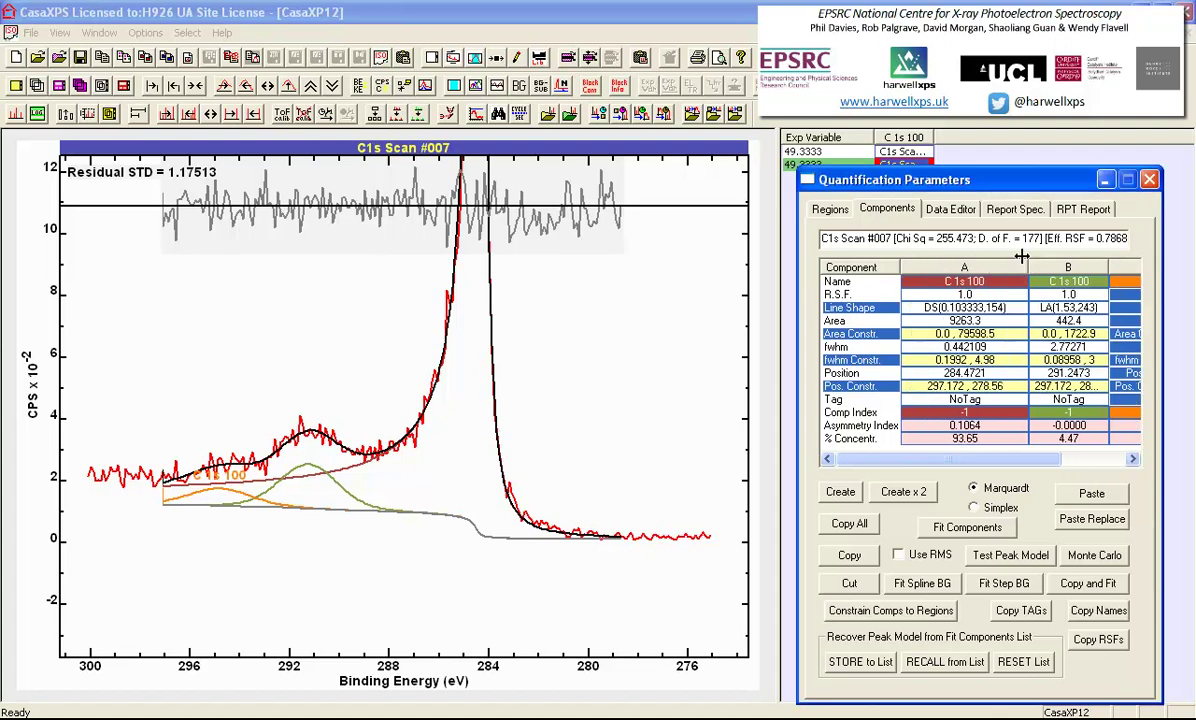
{"action": "left_click", "coordinate": [966, 314]}
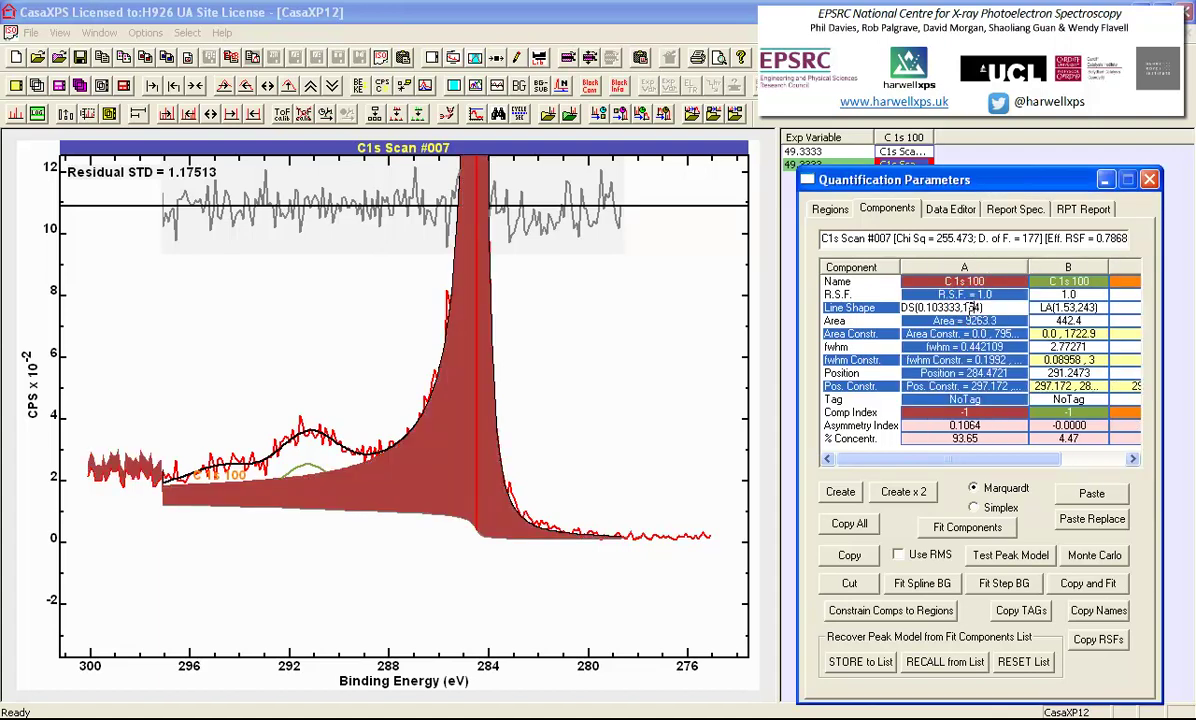
{"action": "type", "text": ")"}
{"action": "key", "text": "Return"}
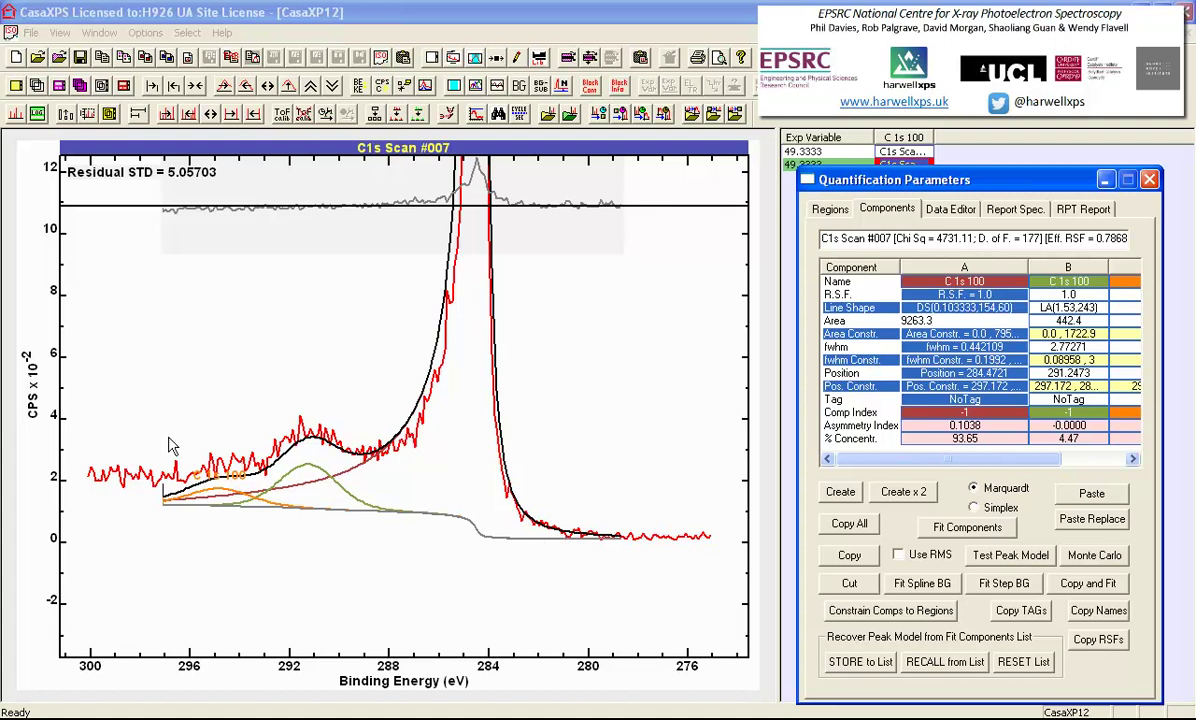
{"action": "left_click_drag", "start_coordinate": [165, 500], "coordinate": [168, 518]}
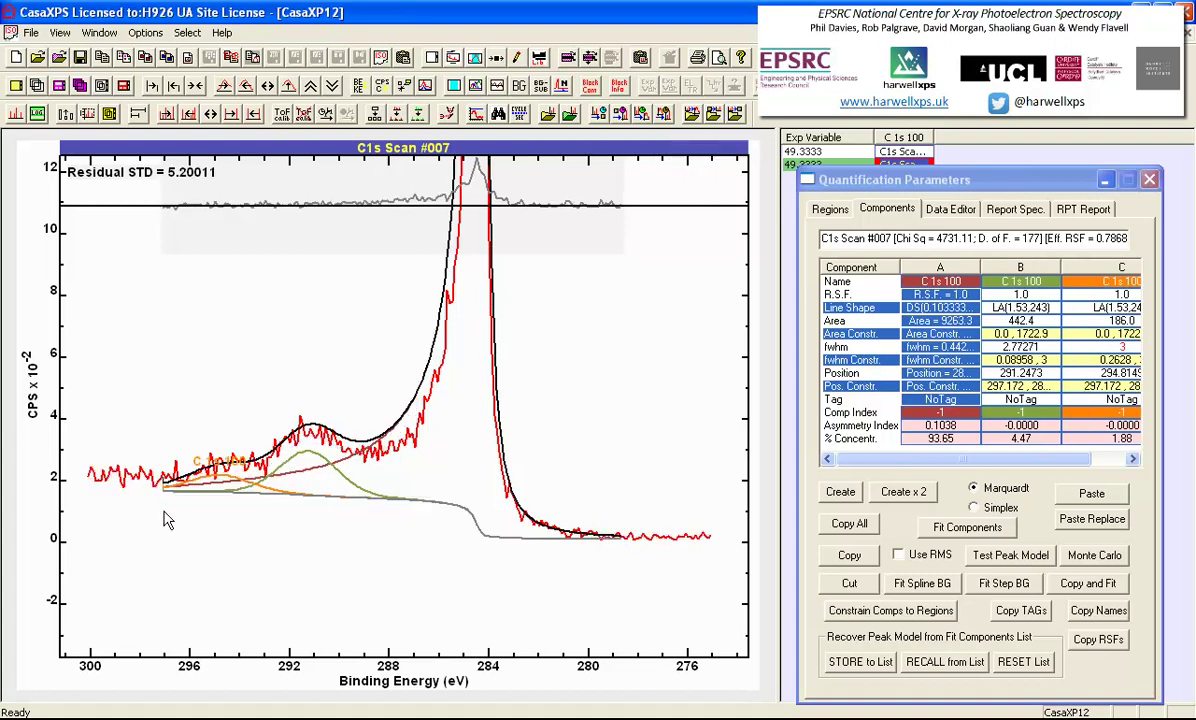
{"action": "left_click", "coordinate": [965, 527]}
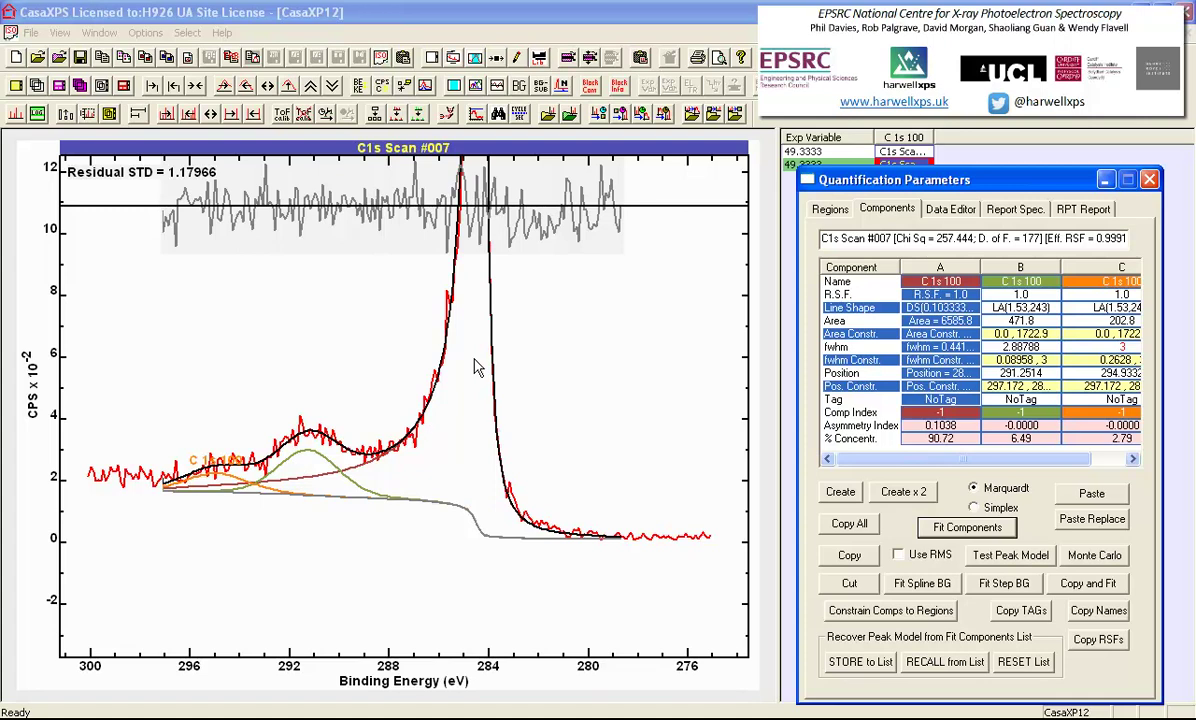
Open the main component's DS line shape for editing and select its last parameter.
{"action": "left_click_drag", "start_coordinate": [980, 267], "coordinate": [1040, 266]}
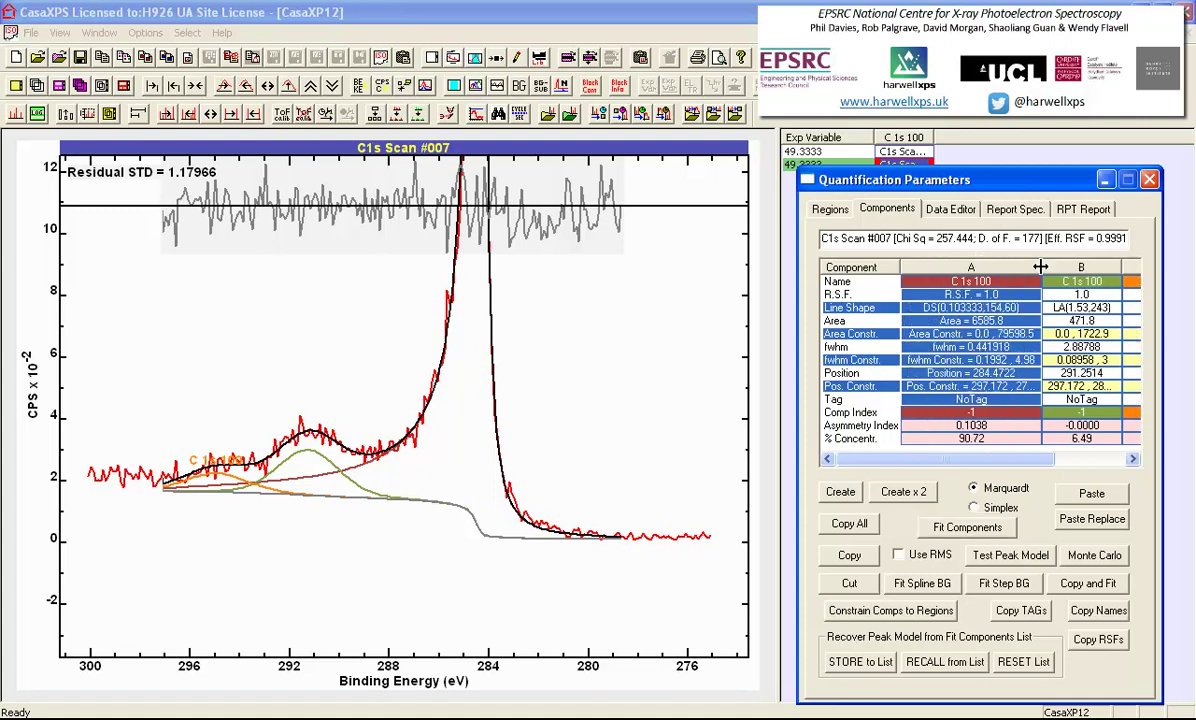
{"action": "left_click", "coordinate": [1012, 310]}
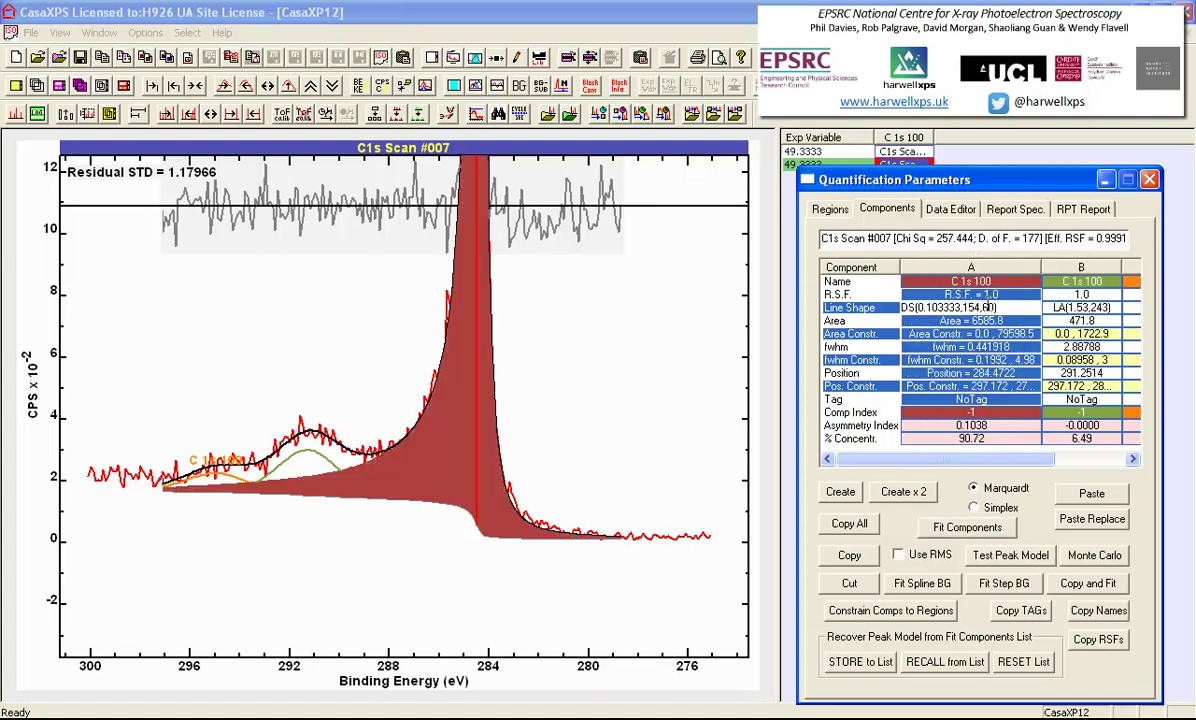
{"action": "key", "text": "BackSpace"}
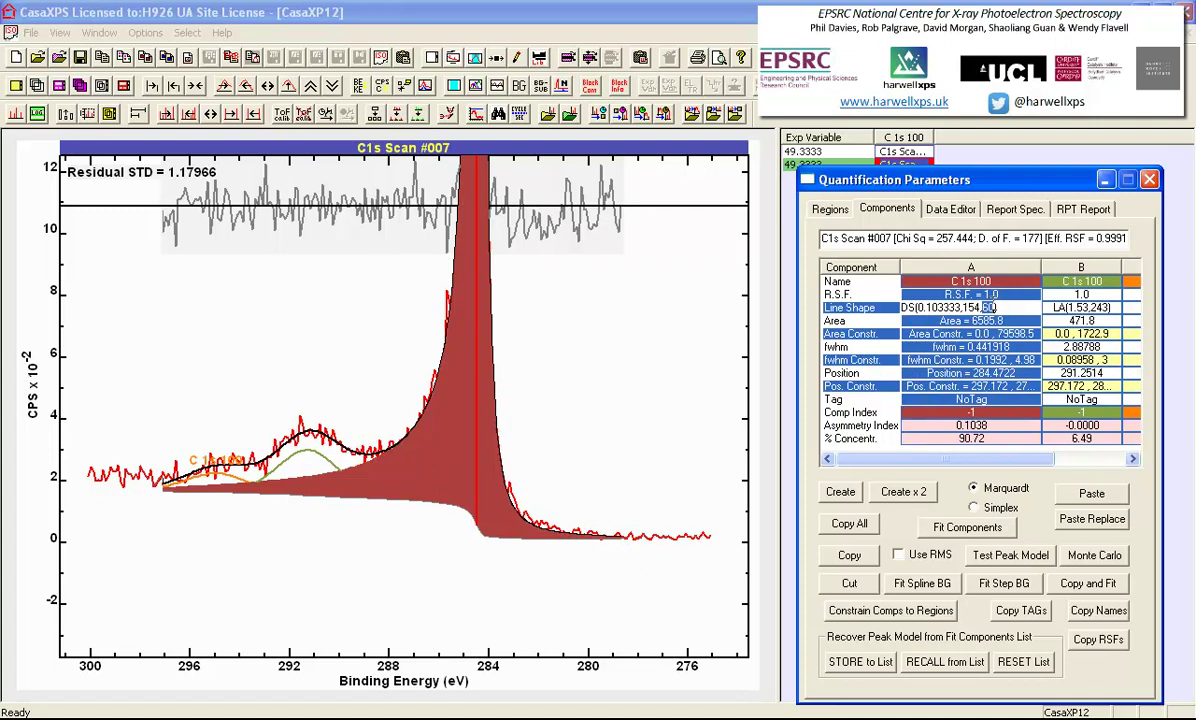